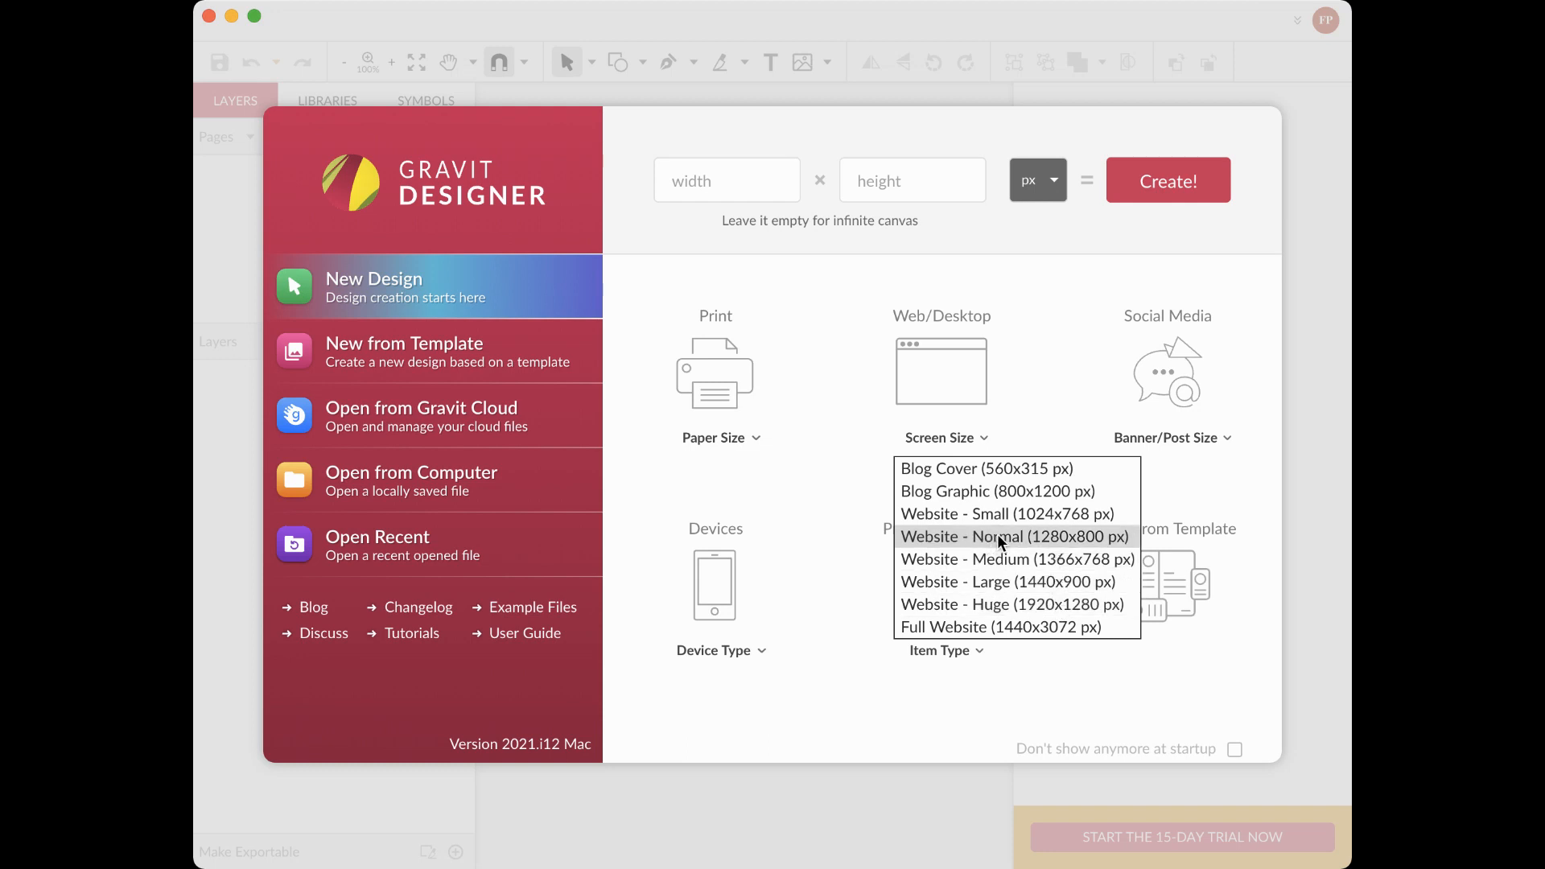
Create a Website - Huge (1920x1280 px) design and place the copied card-suits image on the page at about X 479, Y 235
click(1050, 610)
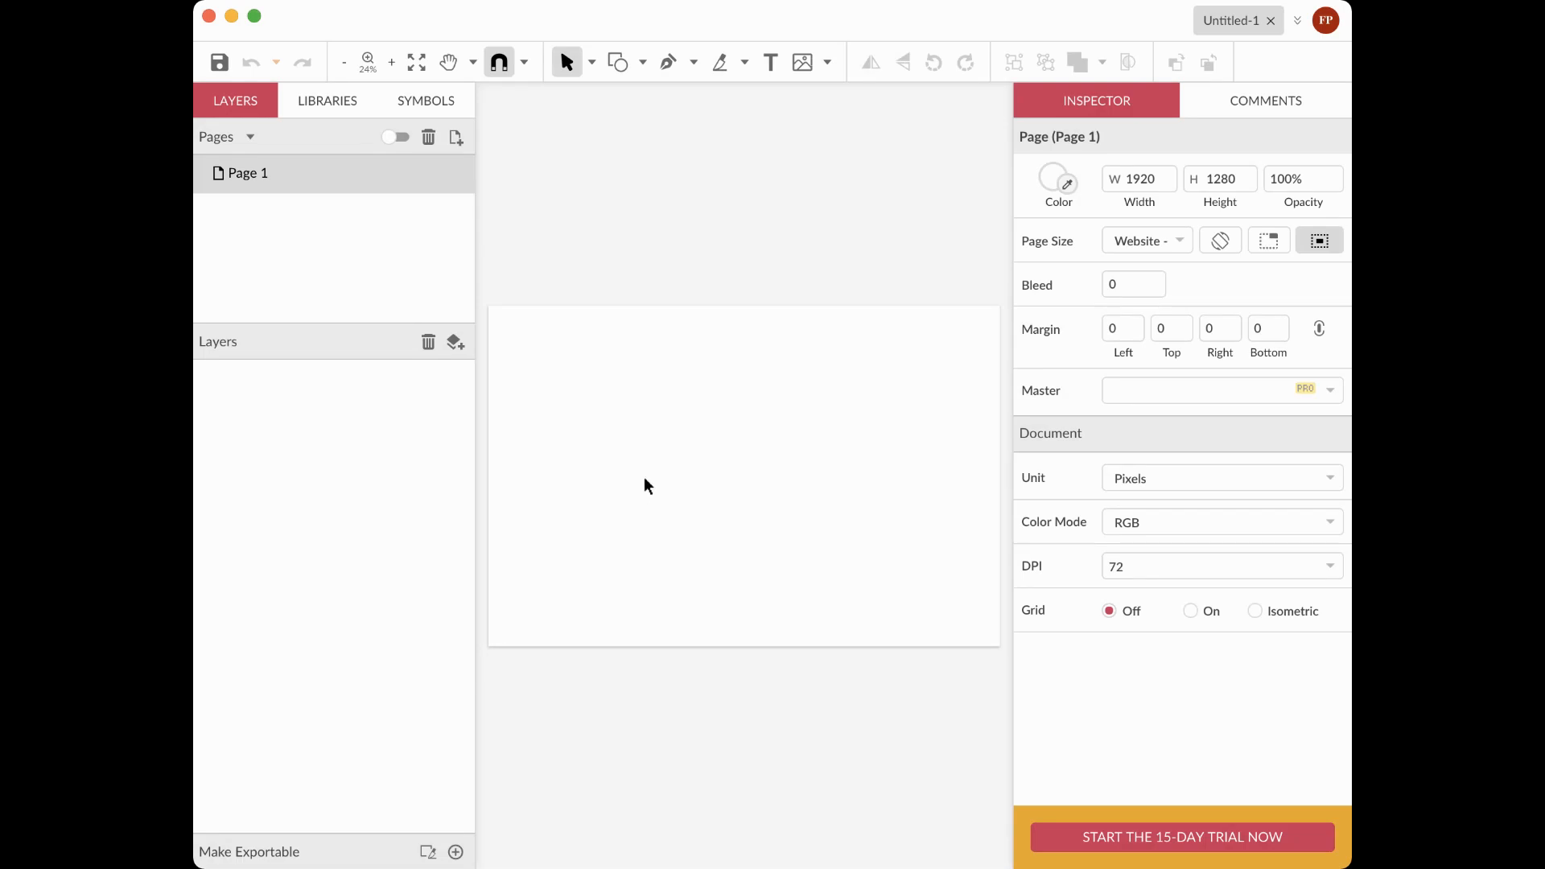
key(super+v)
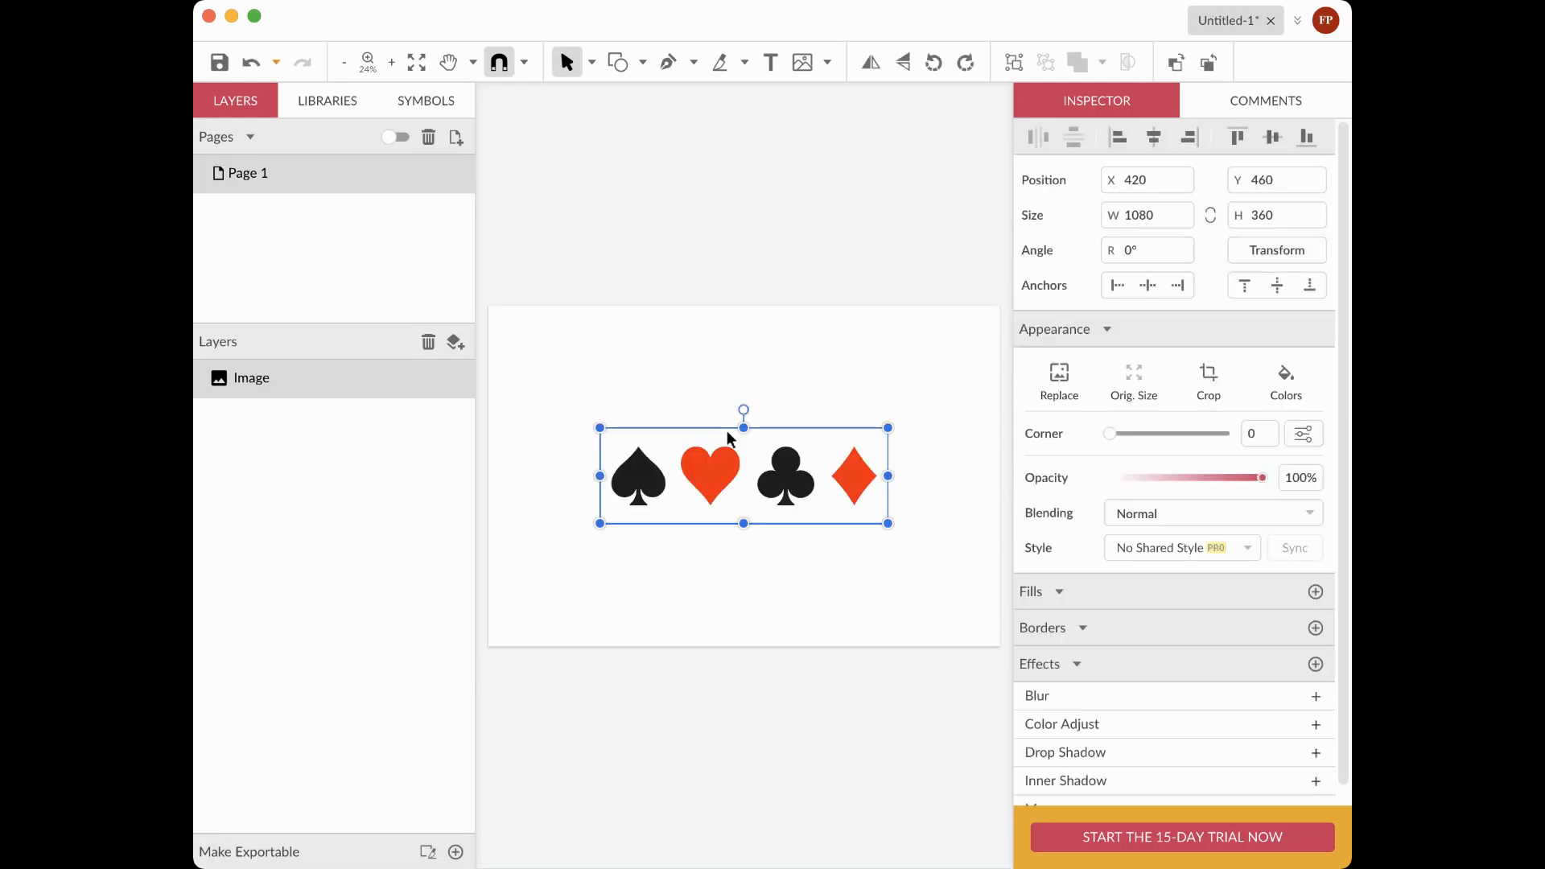
drag(723, 456, 719, 273)
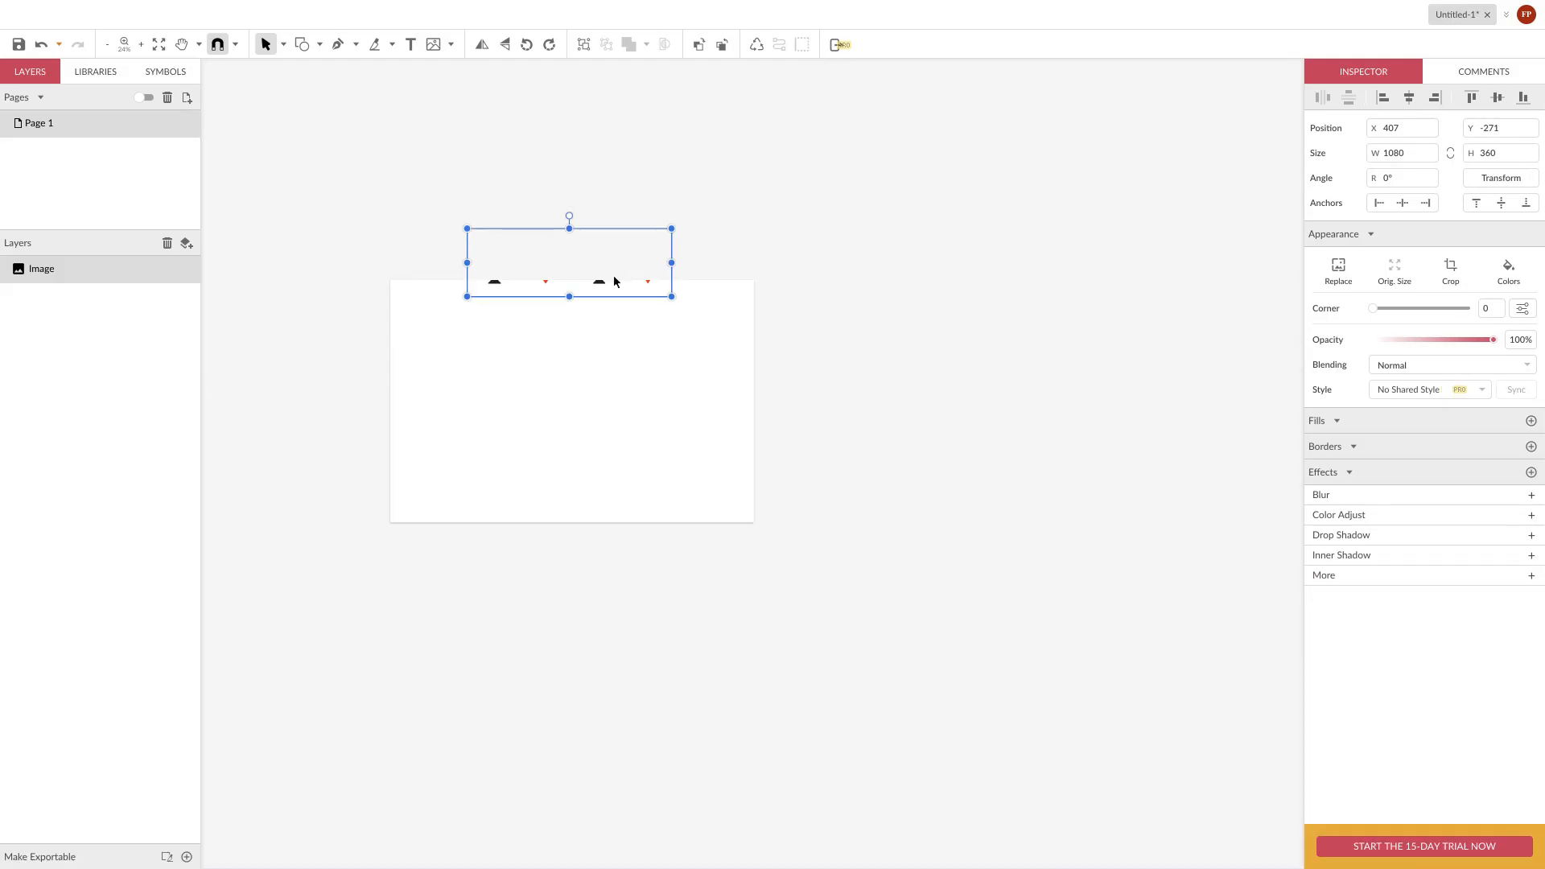
drag(607, 292, 620, 380)
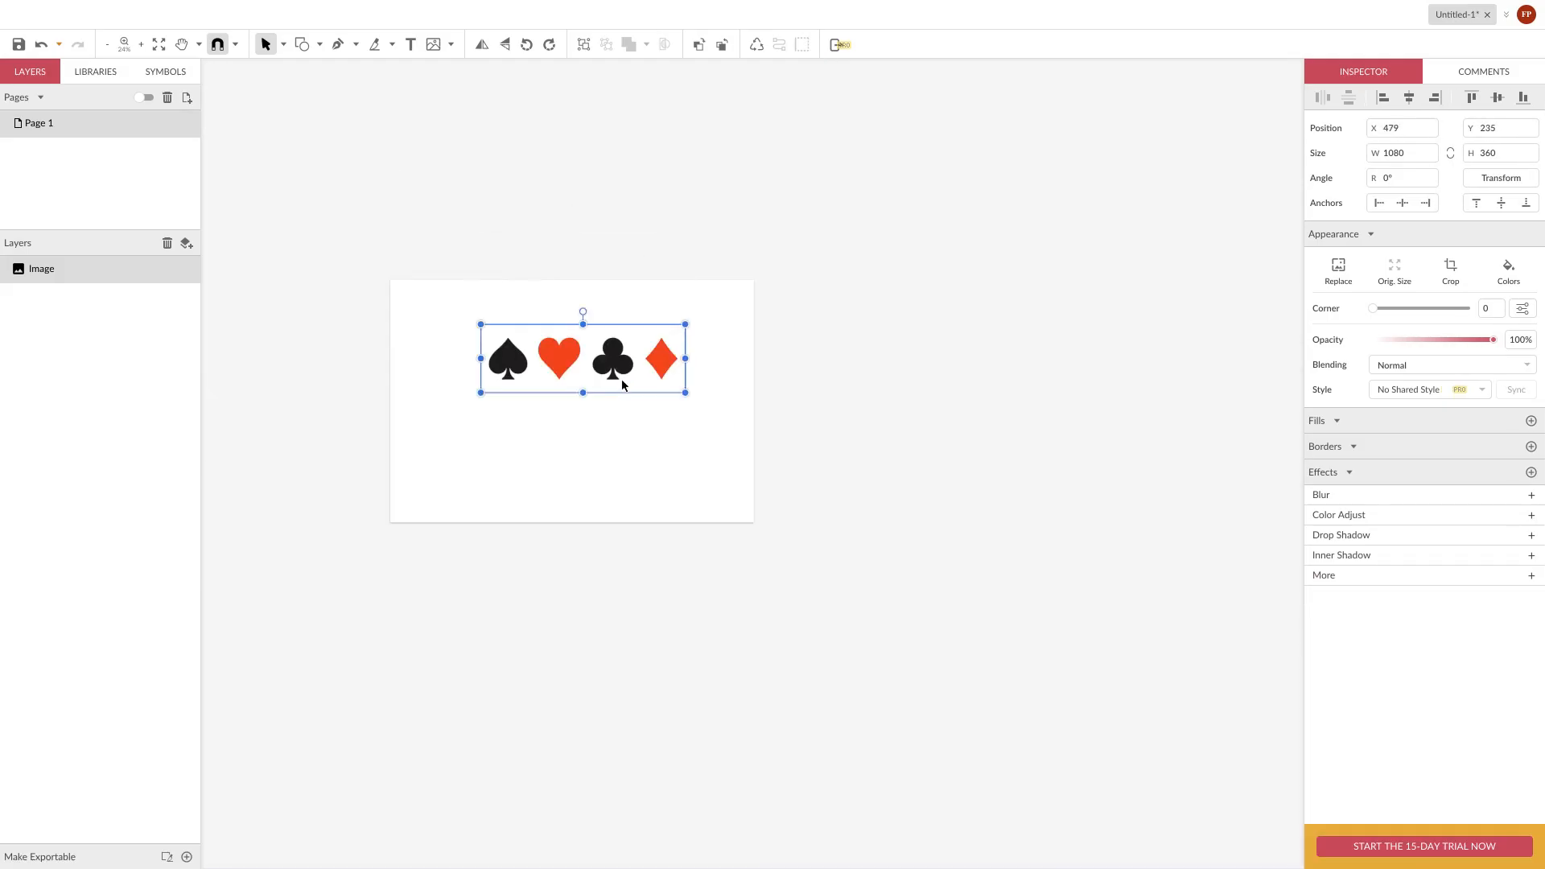
key(z)
drag(396, 270, 758, 524)
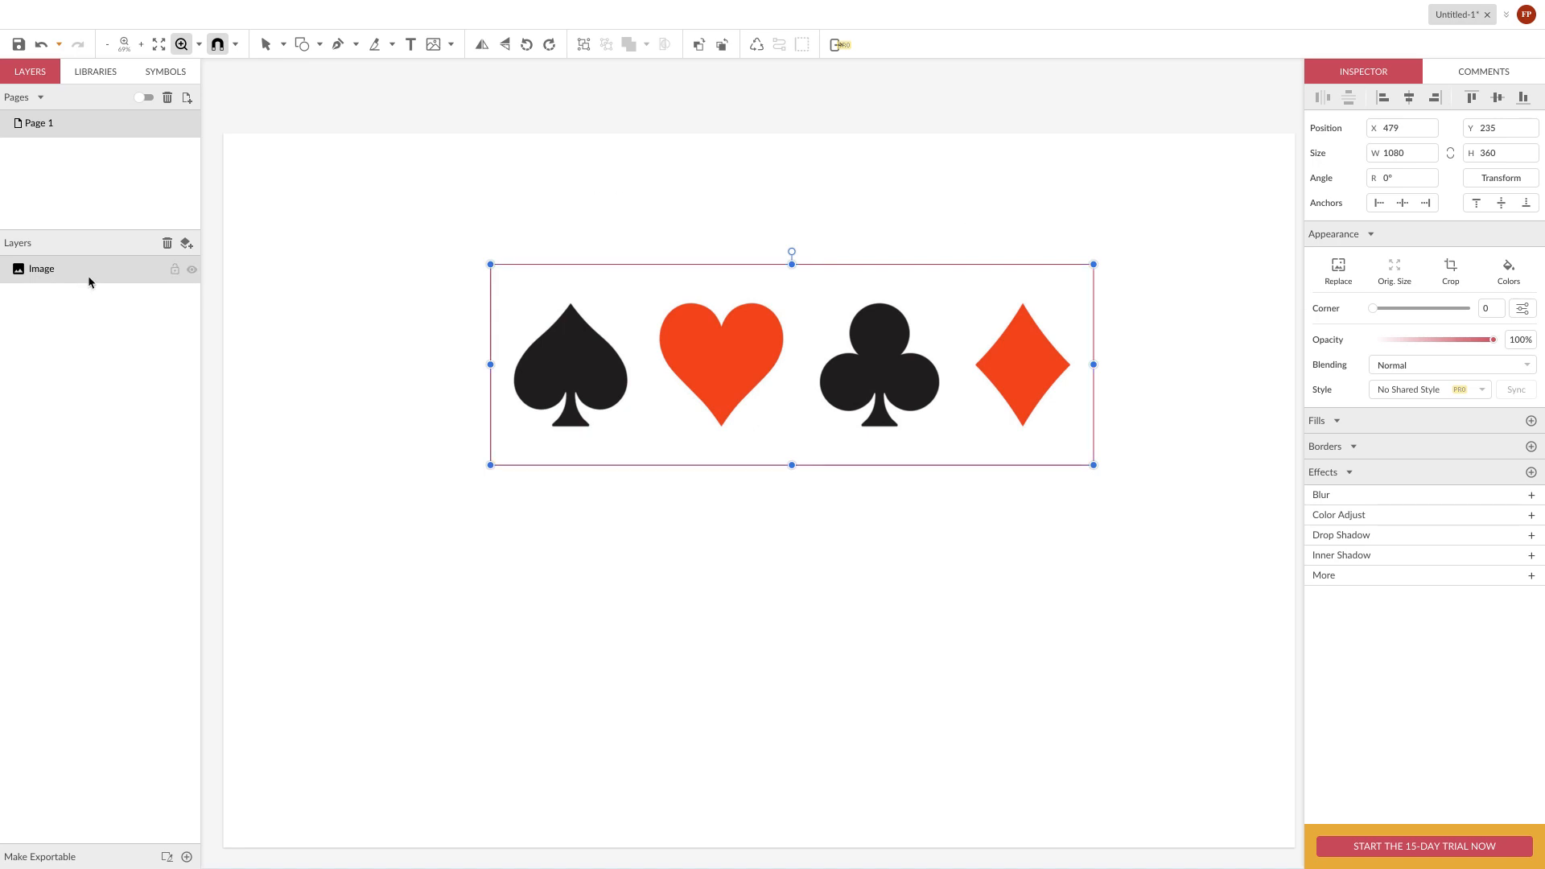
click(265, 44)
click(430, 280)
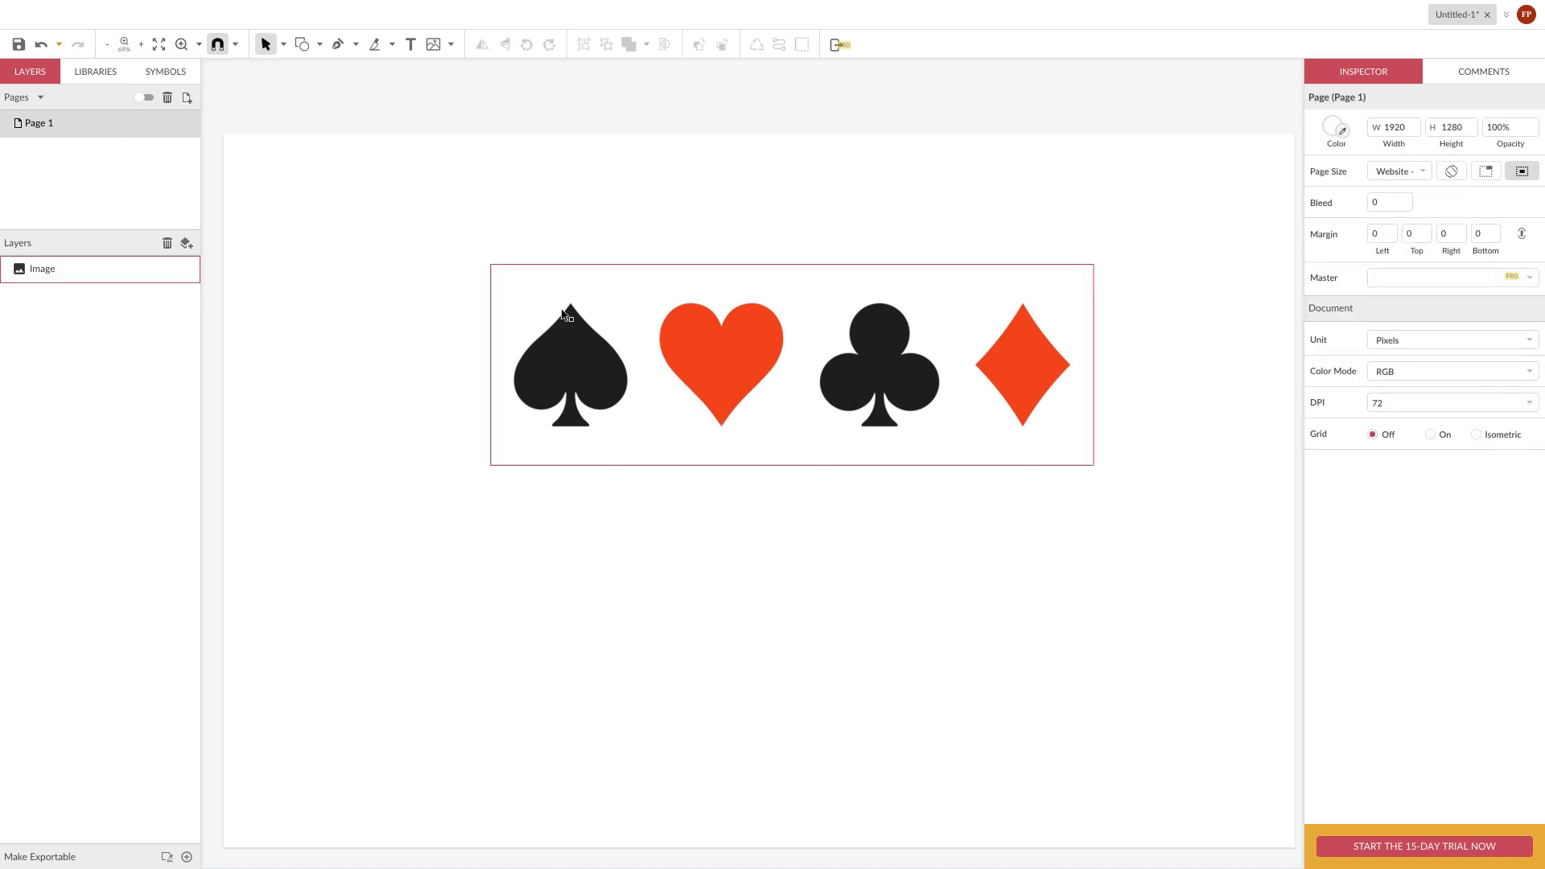
click(152, 273)
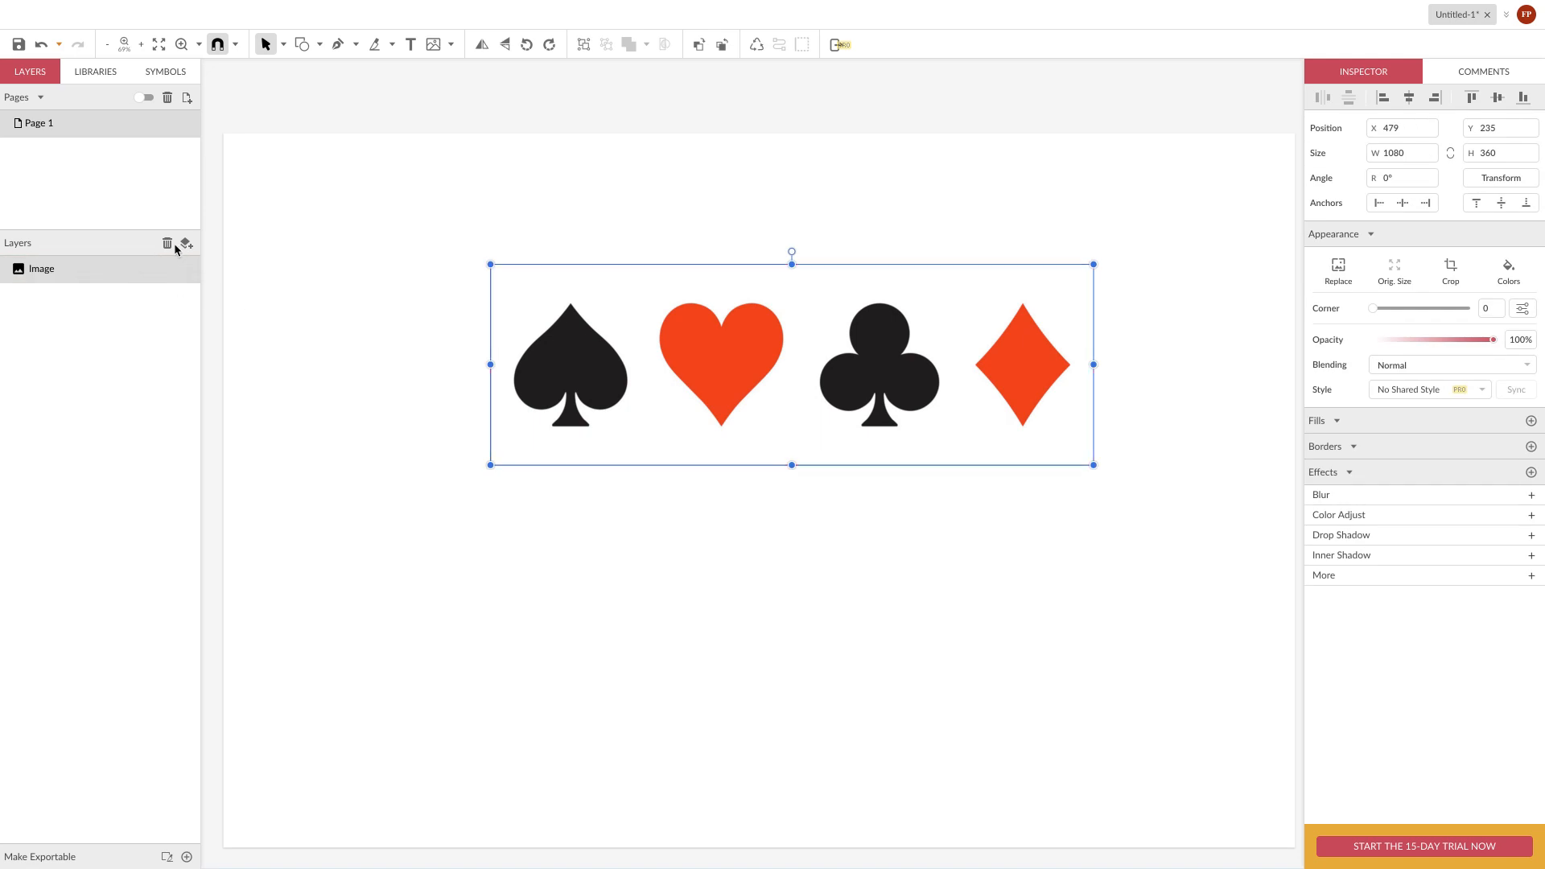
key(Escape)
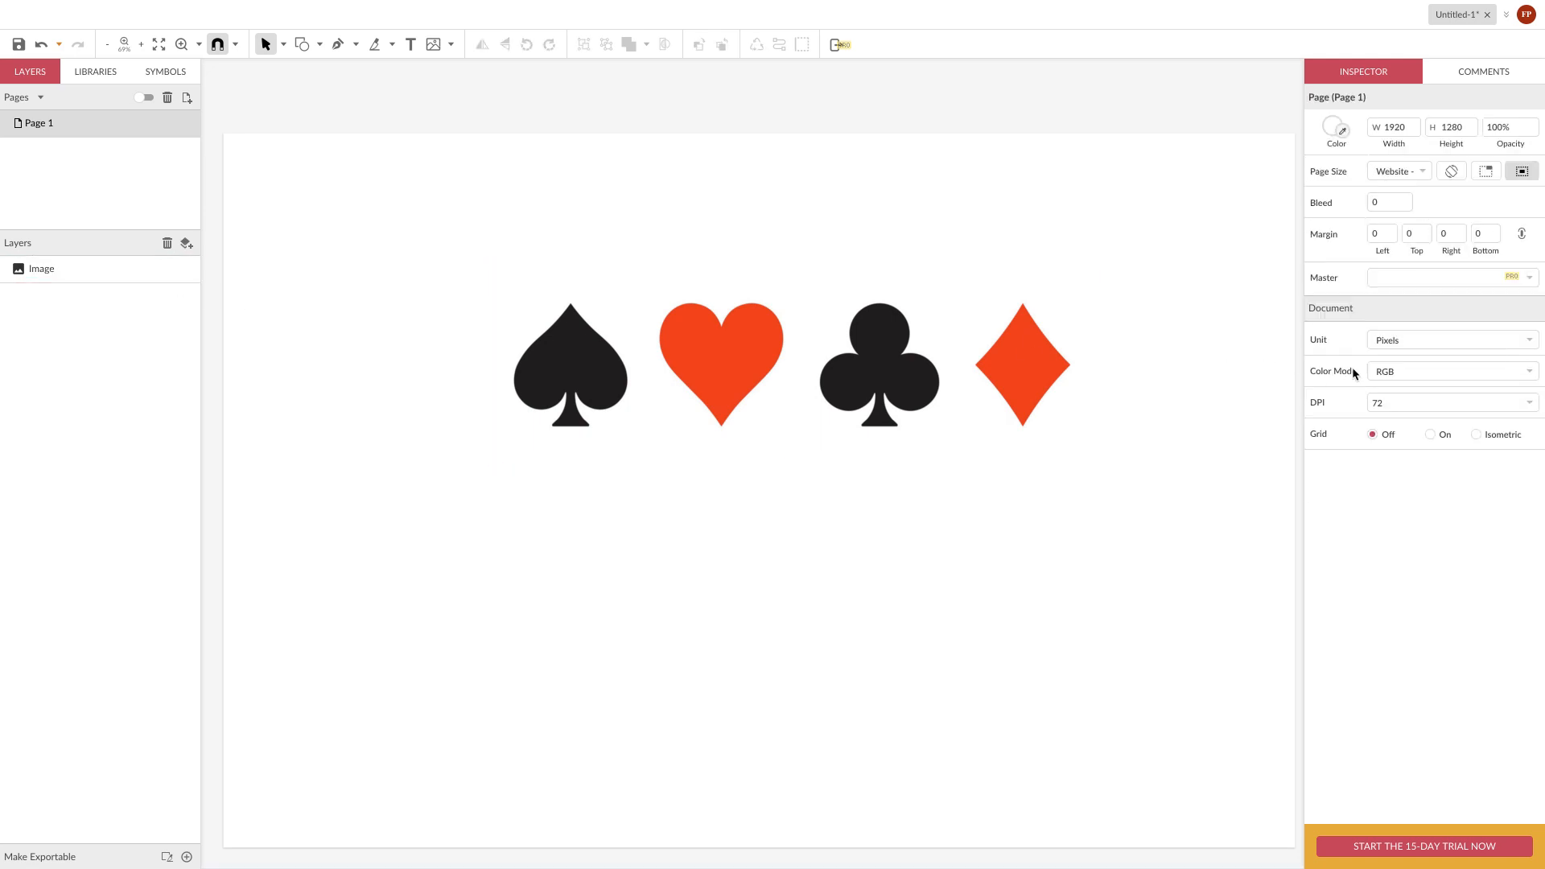
click(92, 270)
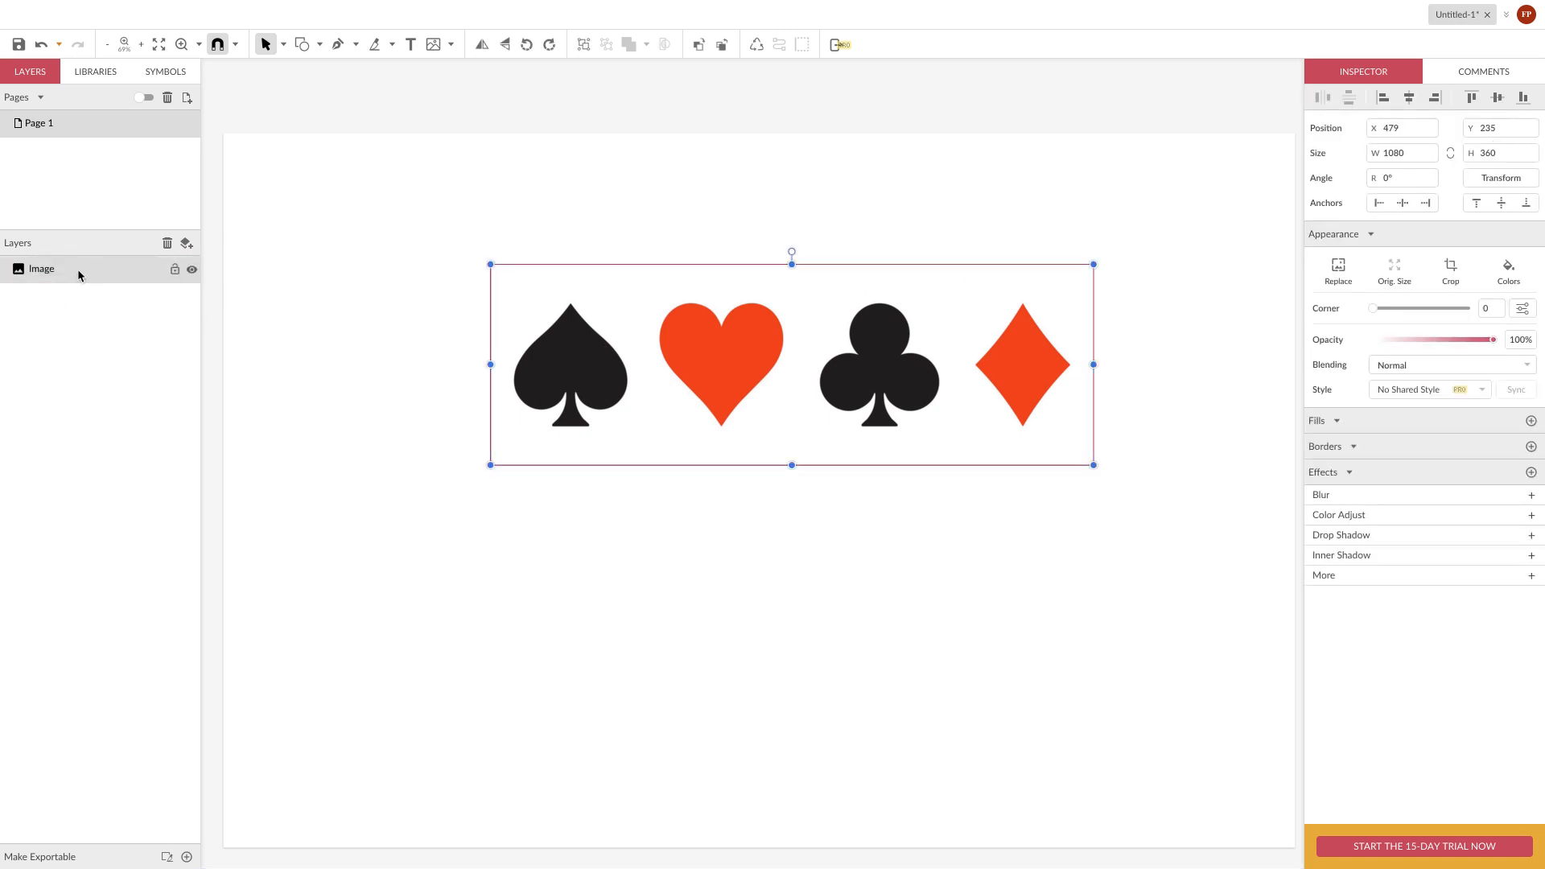
key(Escape)
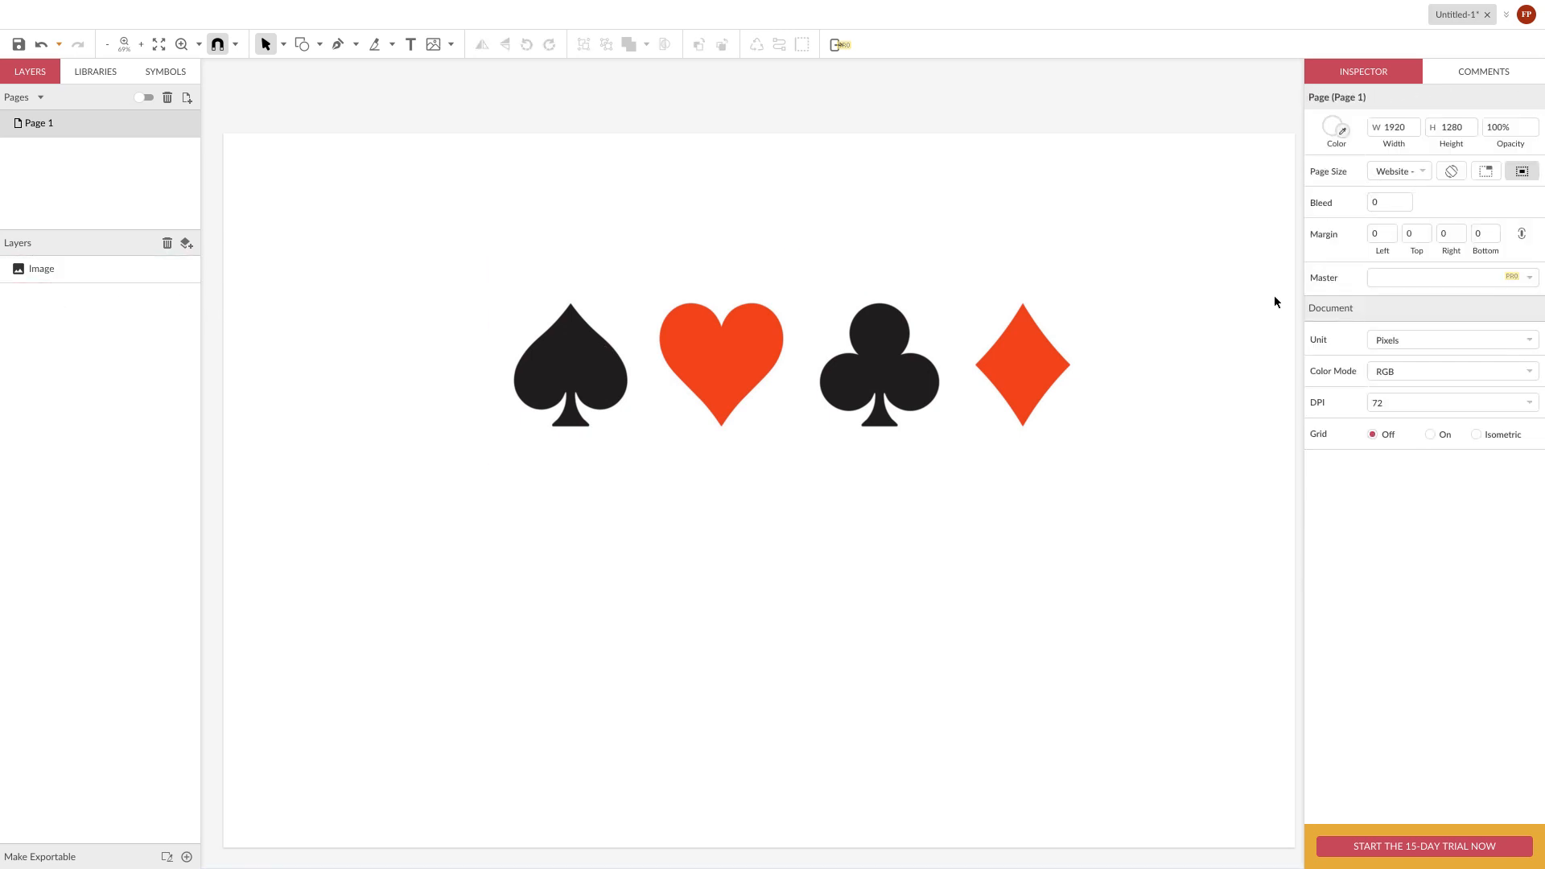
Reduce the card-suits image's opacity to 51% and put it inside a new layer
click(108, 272)
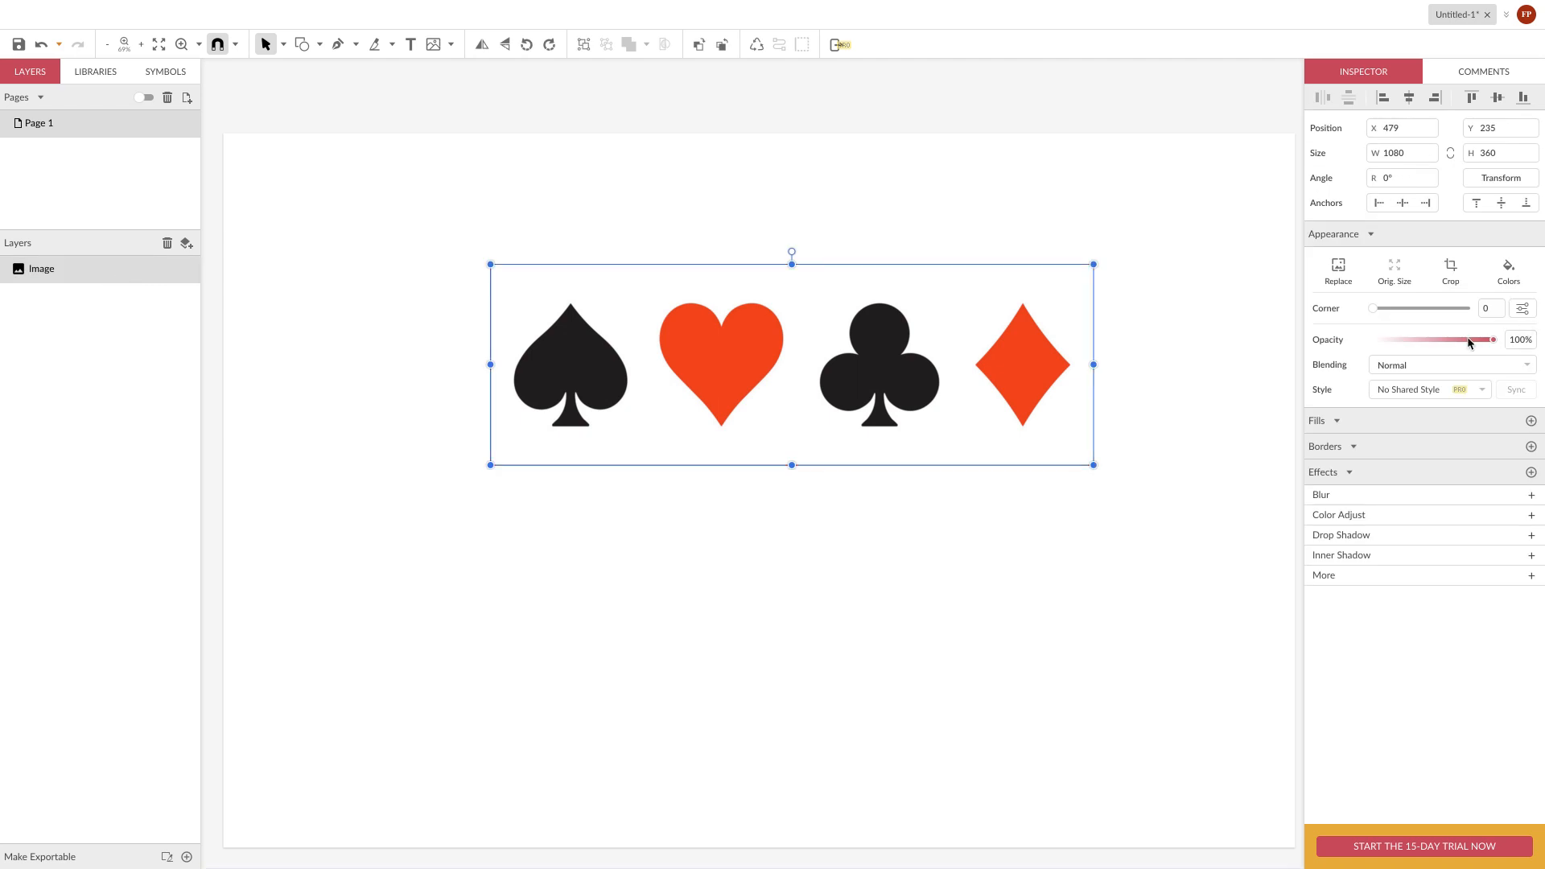
drag(1493, 339, 1434, 345)
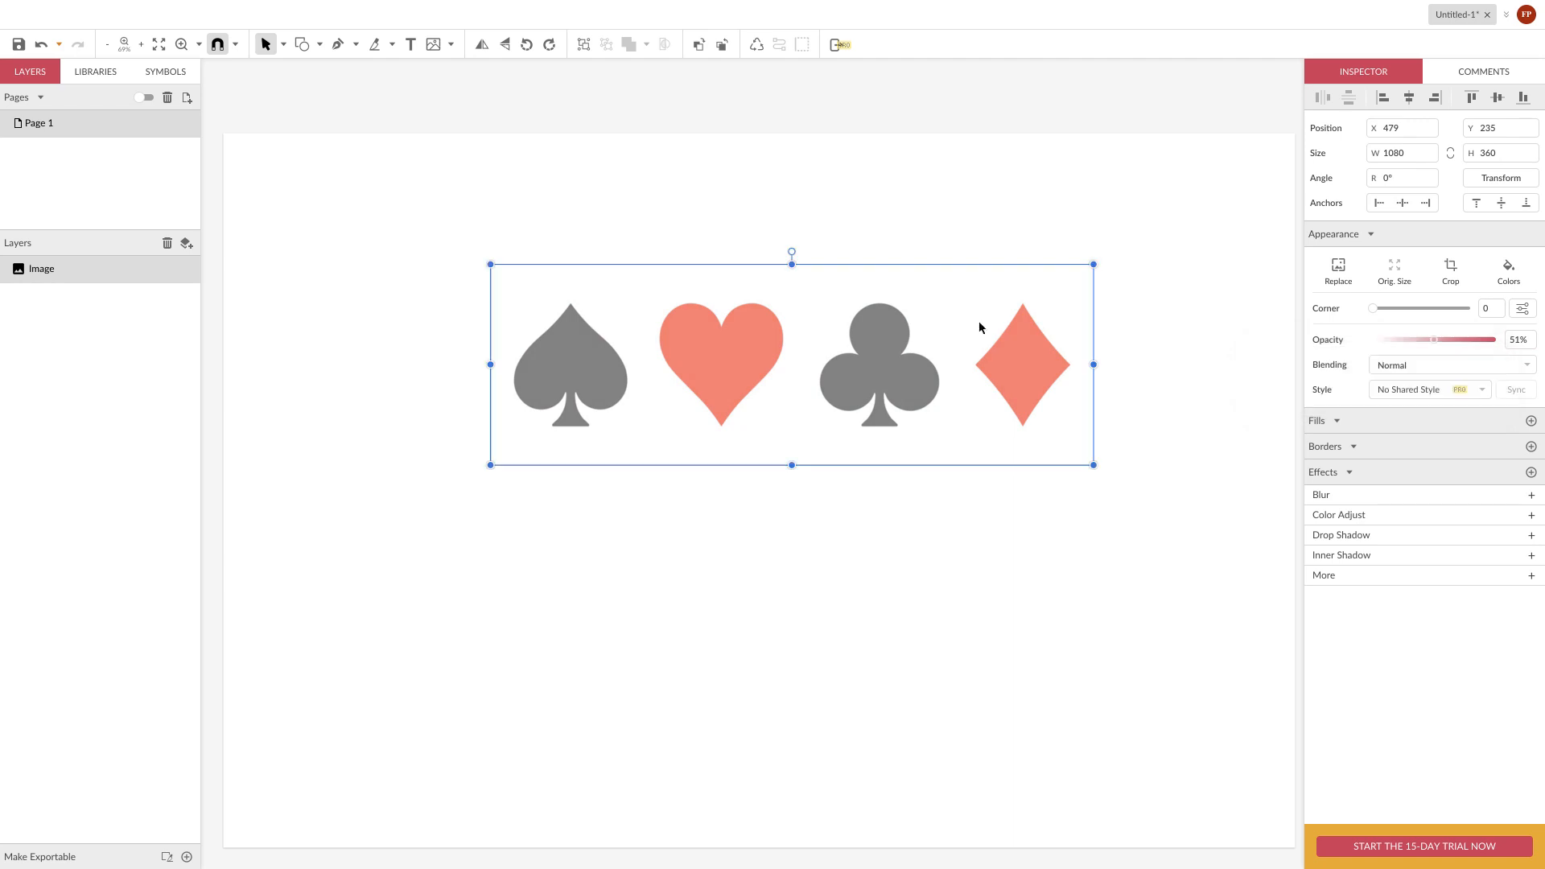
click(186, 243)
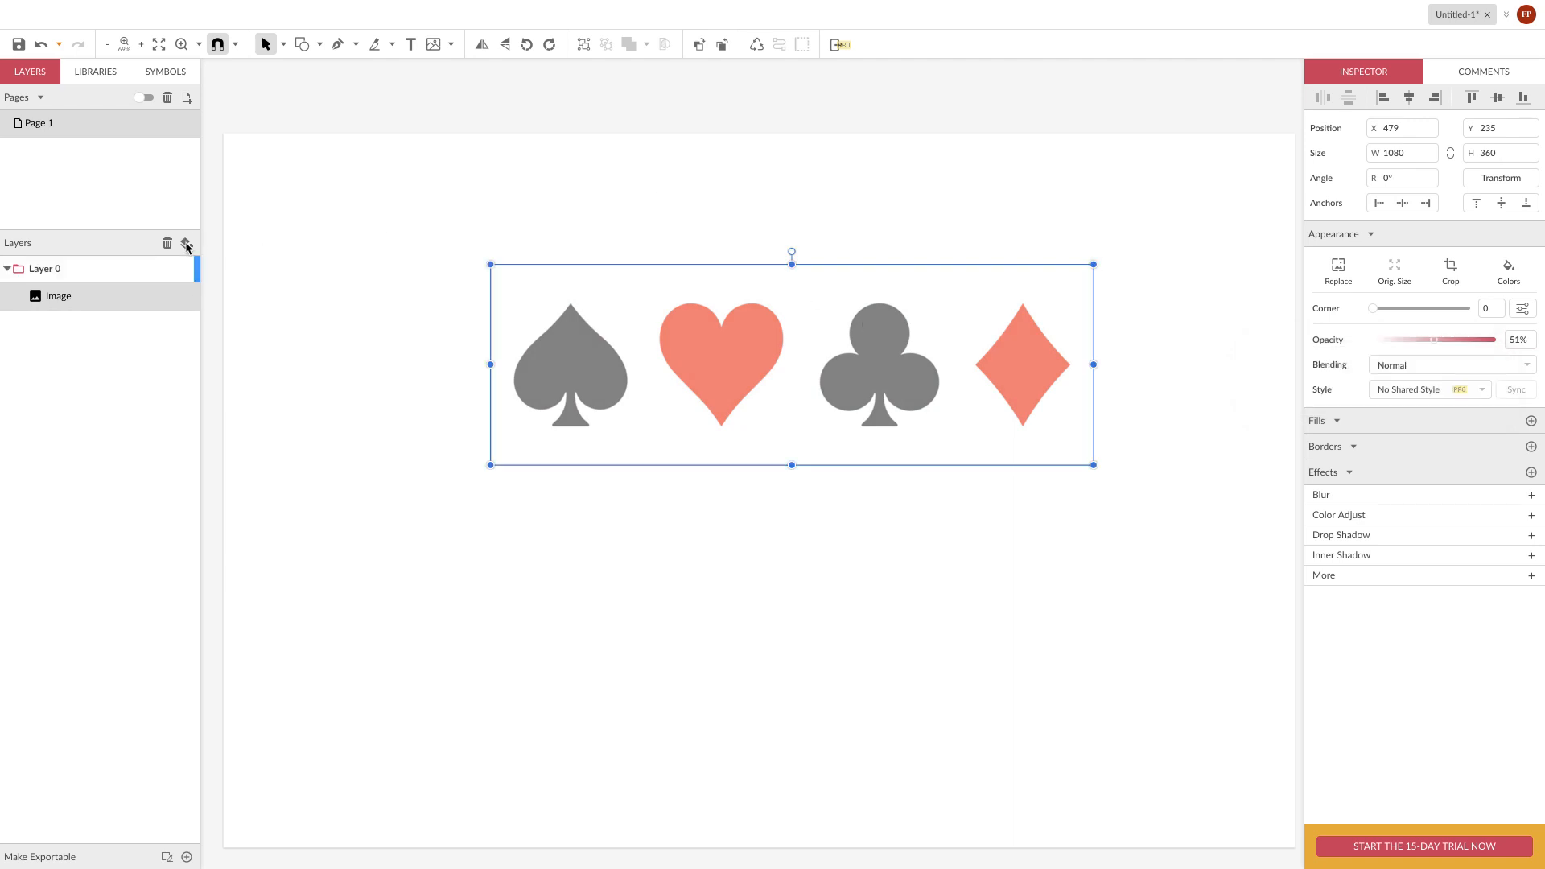
click(95, 268)
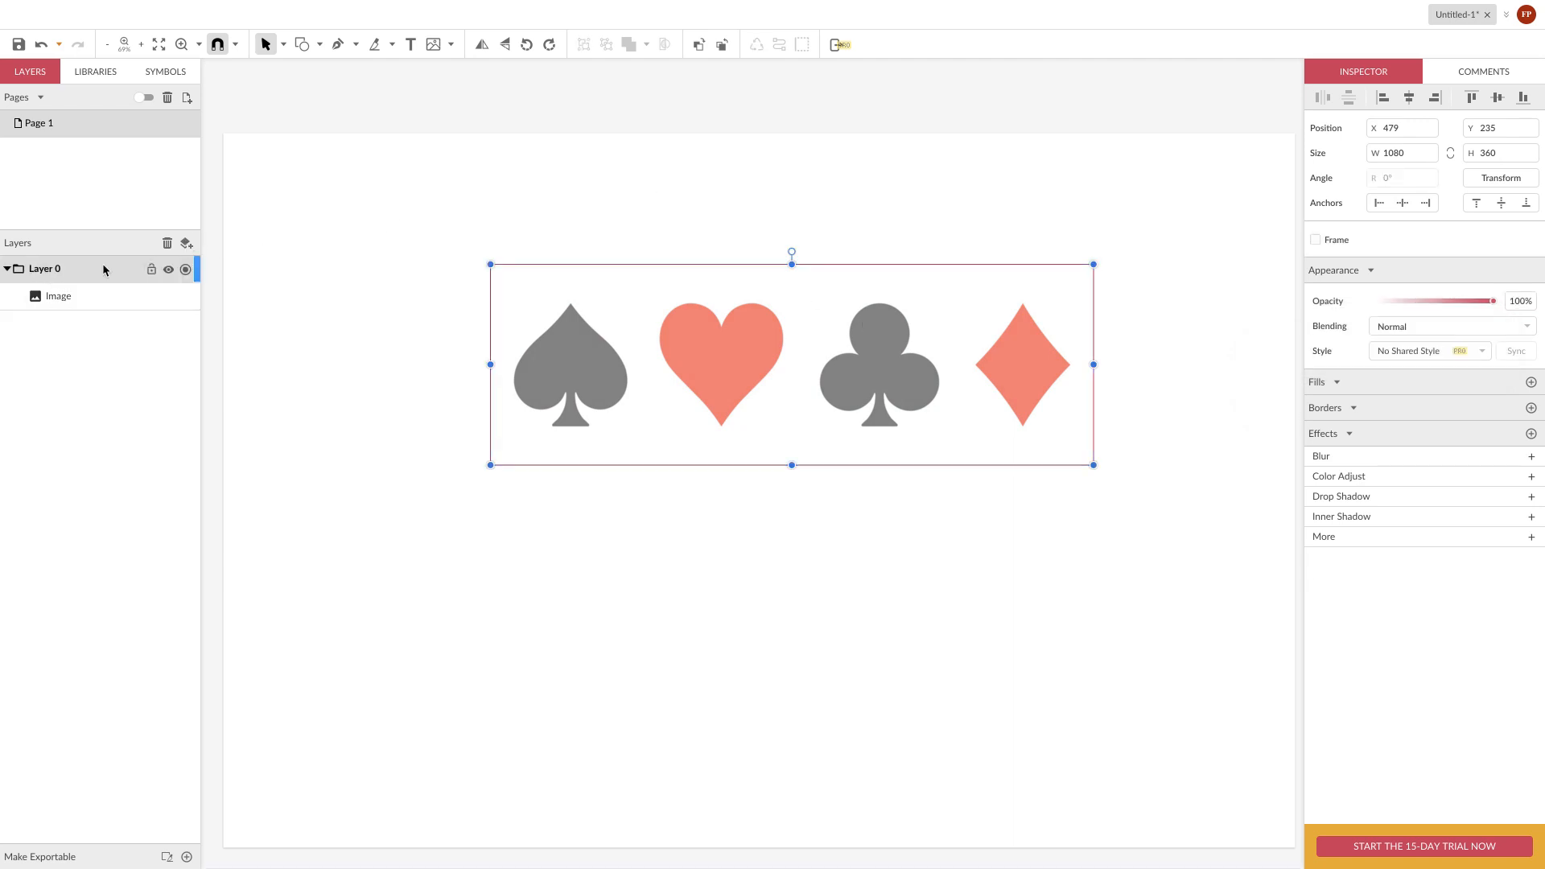
Start a Pen path at the spade's tip and add a curved anchor partway down its right shoulder
click(339, 44)
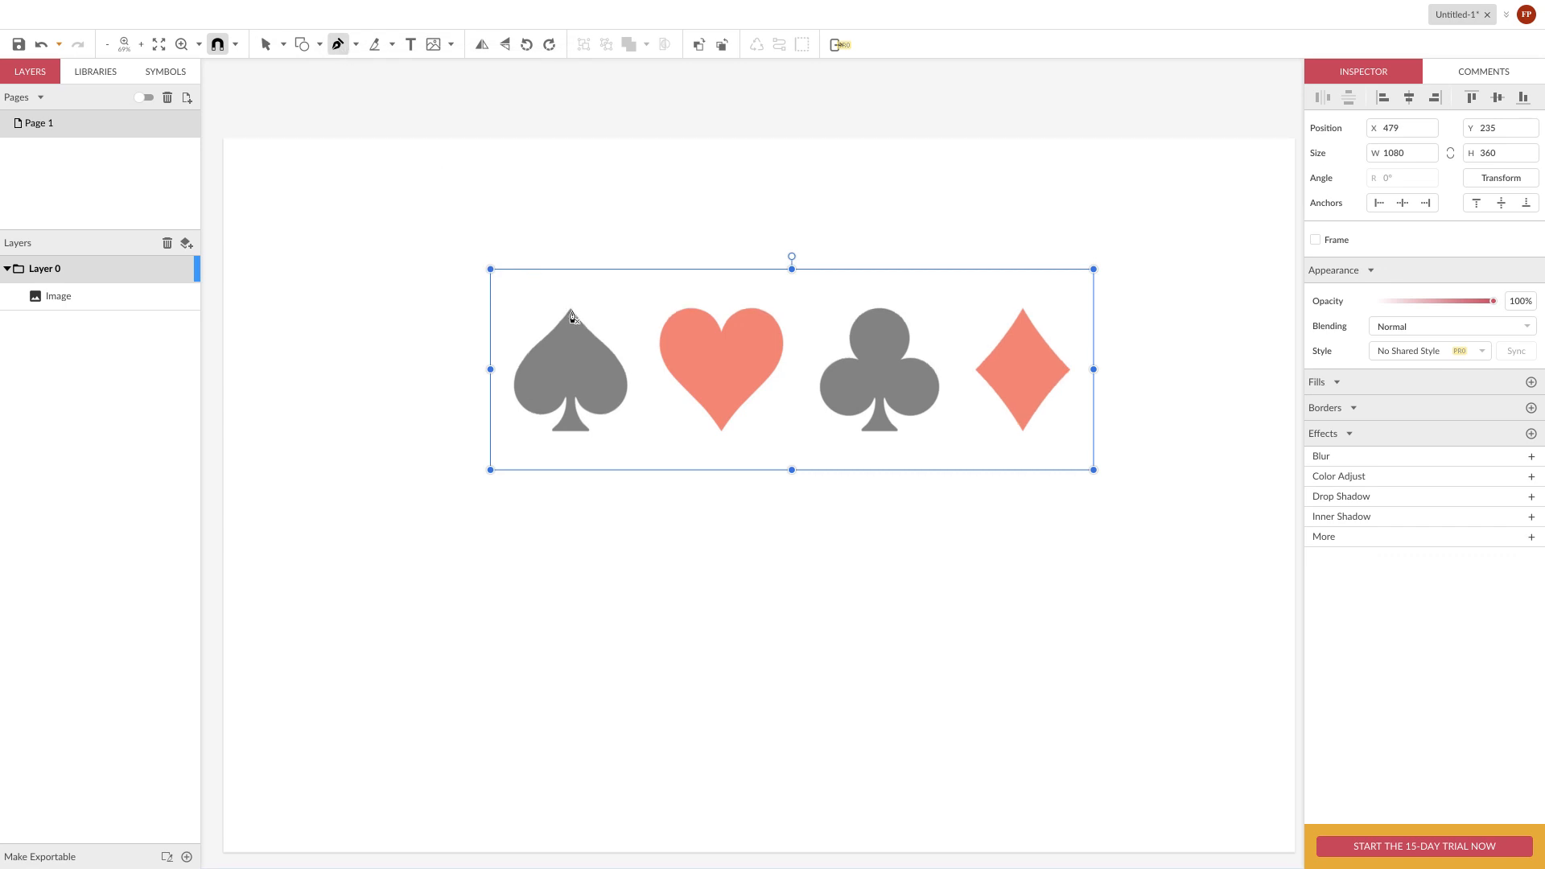
scroll(572, 316, left, 1)
key(z)
drag(521, 268, 707, 466)
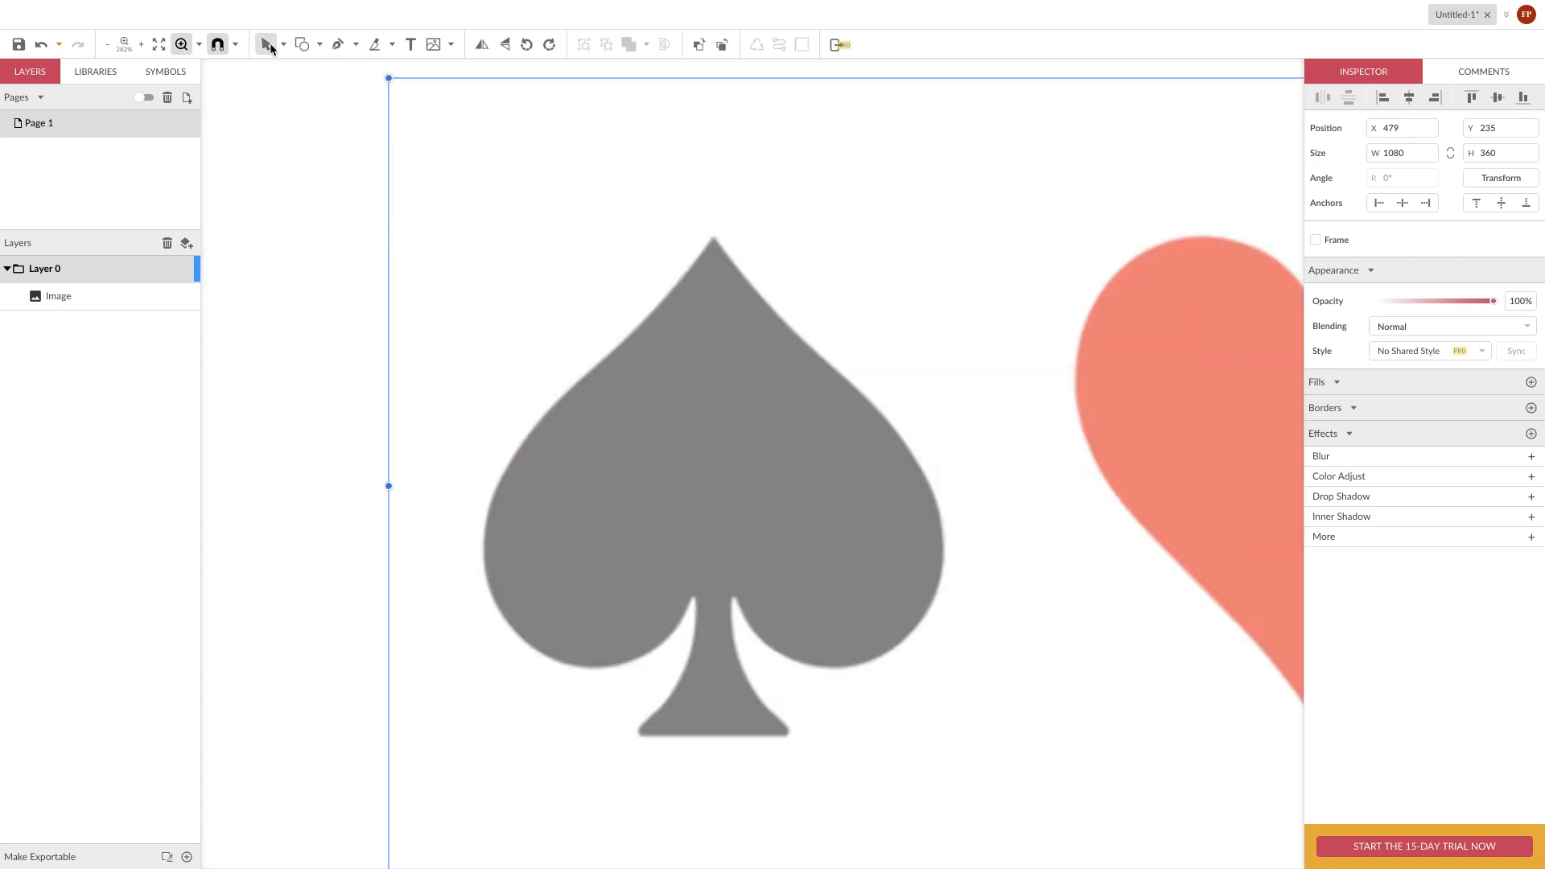
click(338, 44)
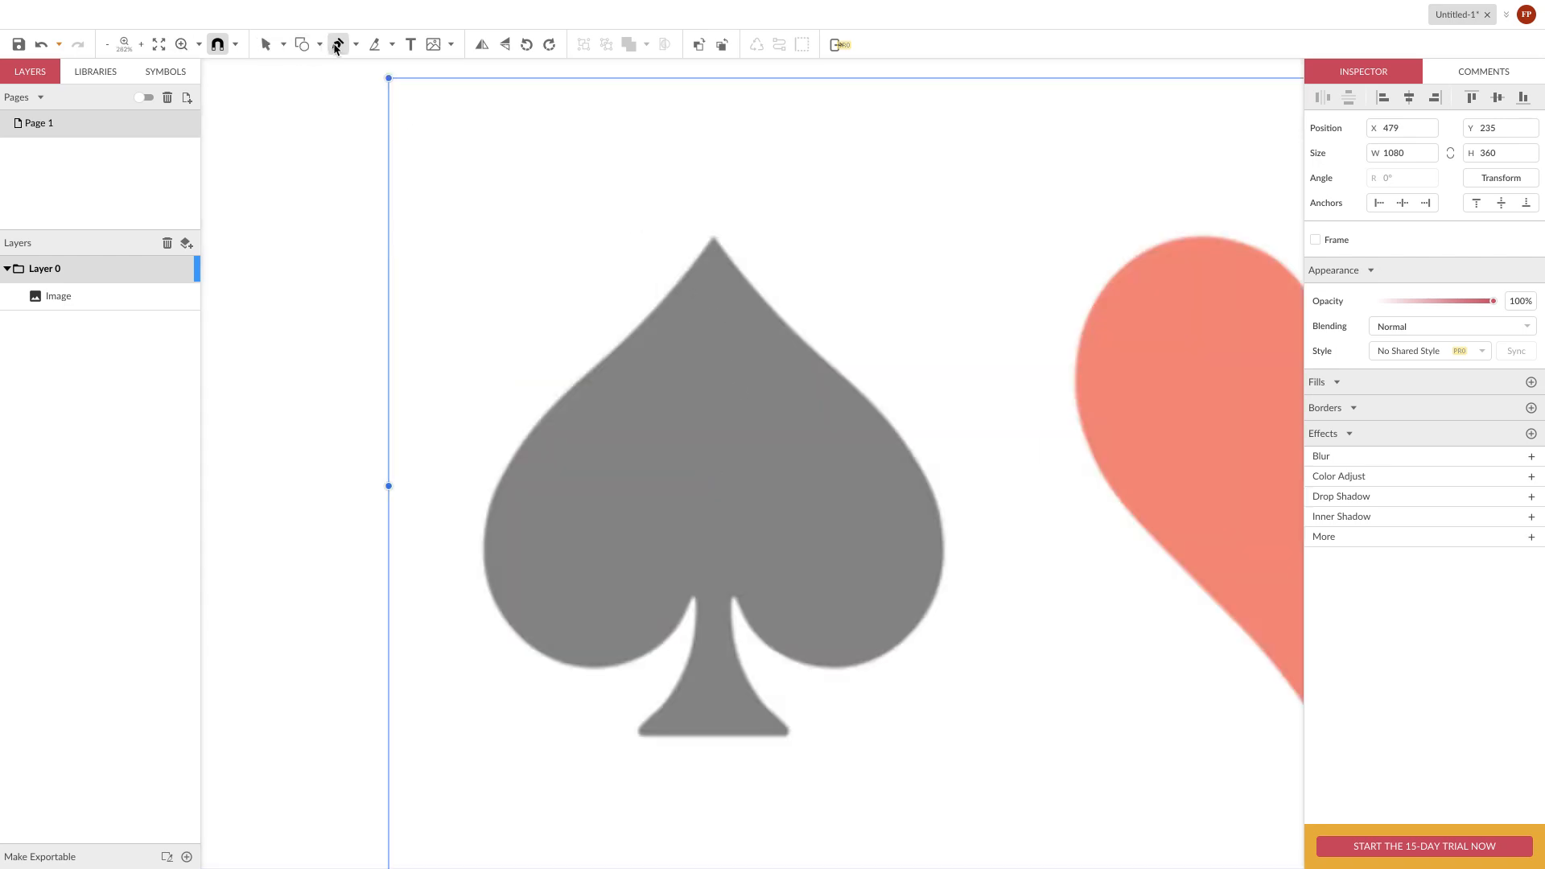
click(713, 242)
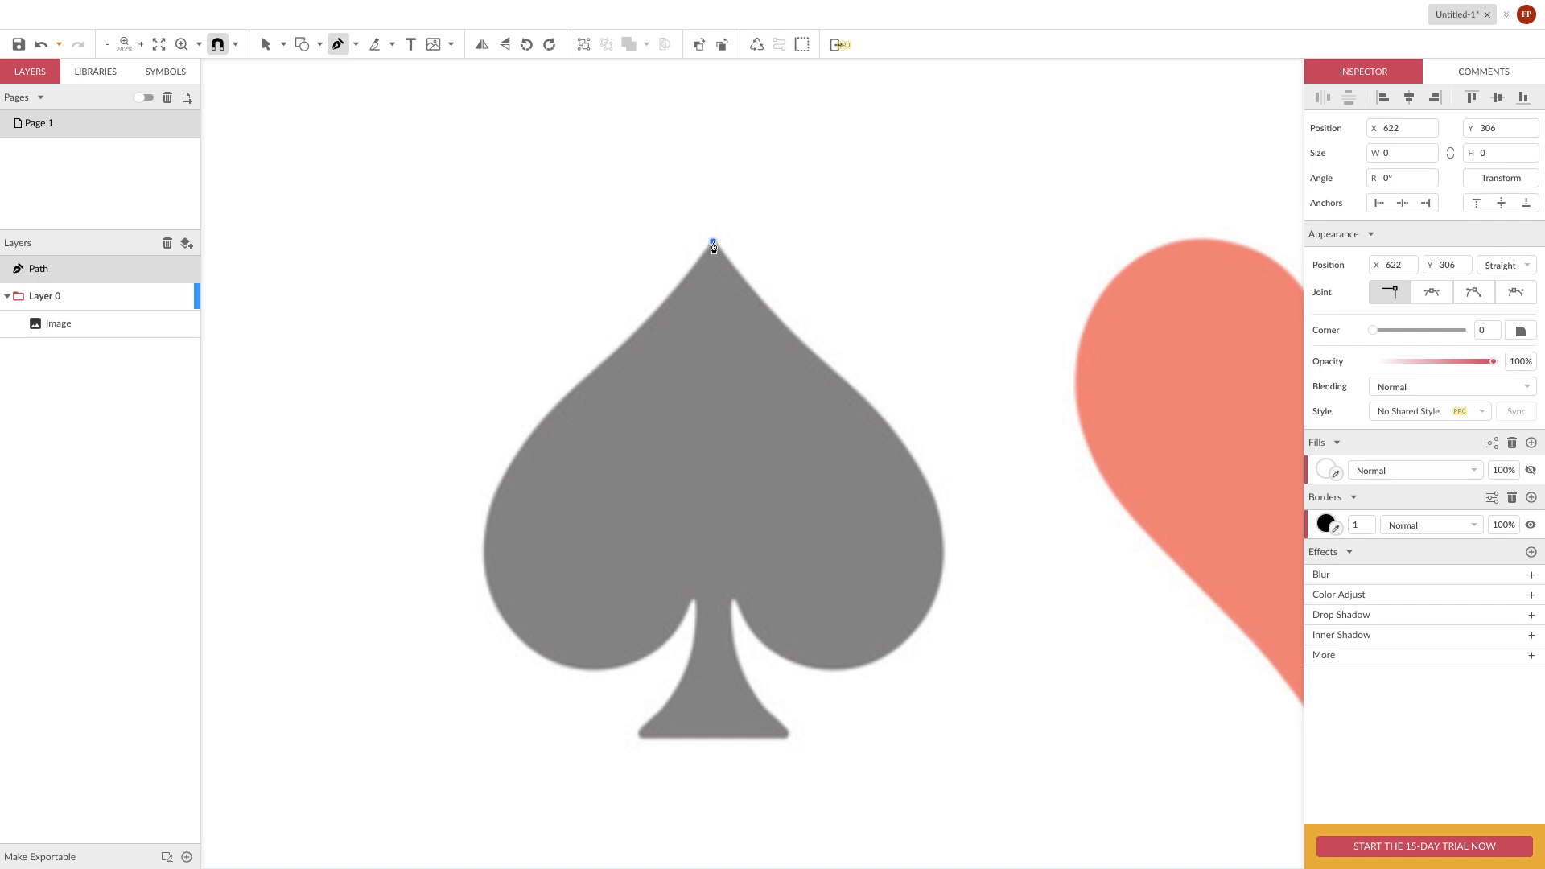
click(842, 380)
drag(842, 382, 912, 440)
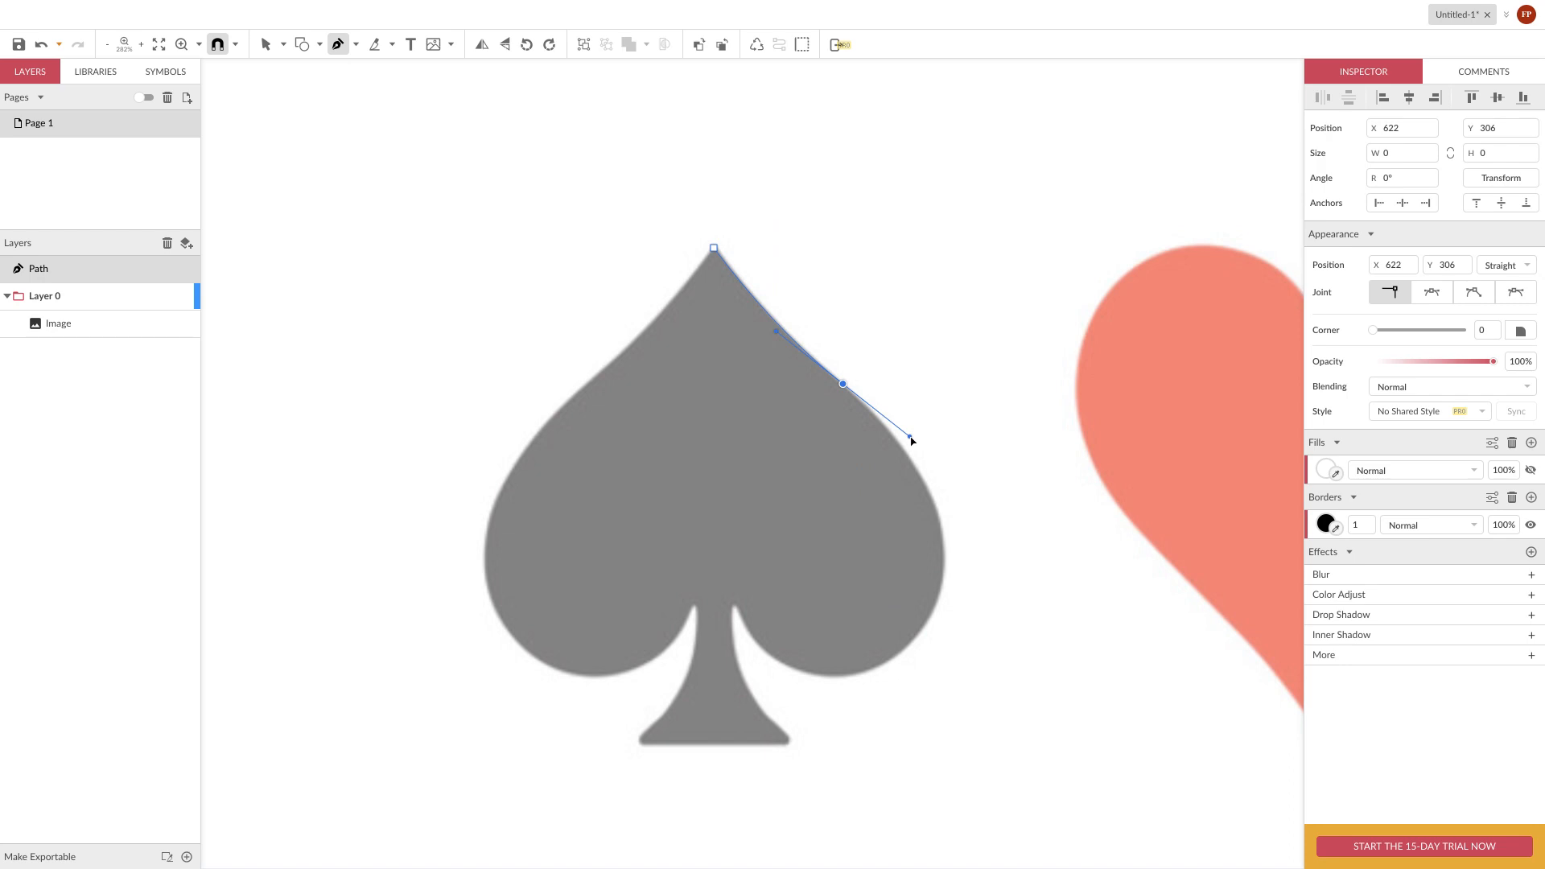
mouse_move(912, 440)
mouse_down()
mouse_move(876, 465)
mouse_move(914, 443)
mouse_up()
Continue the path with curved segments around the spade's right lobe to the notch beside the stem
click(940, 493)
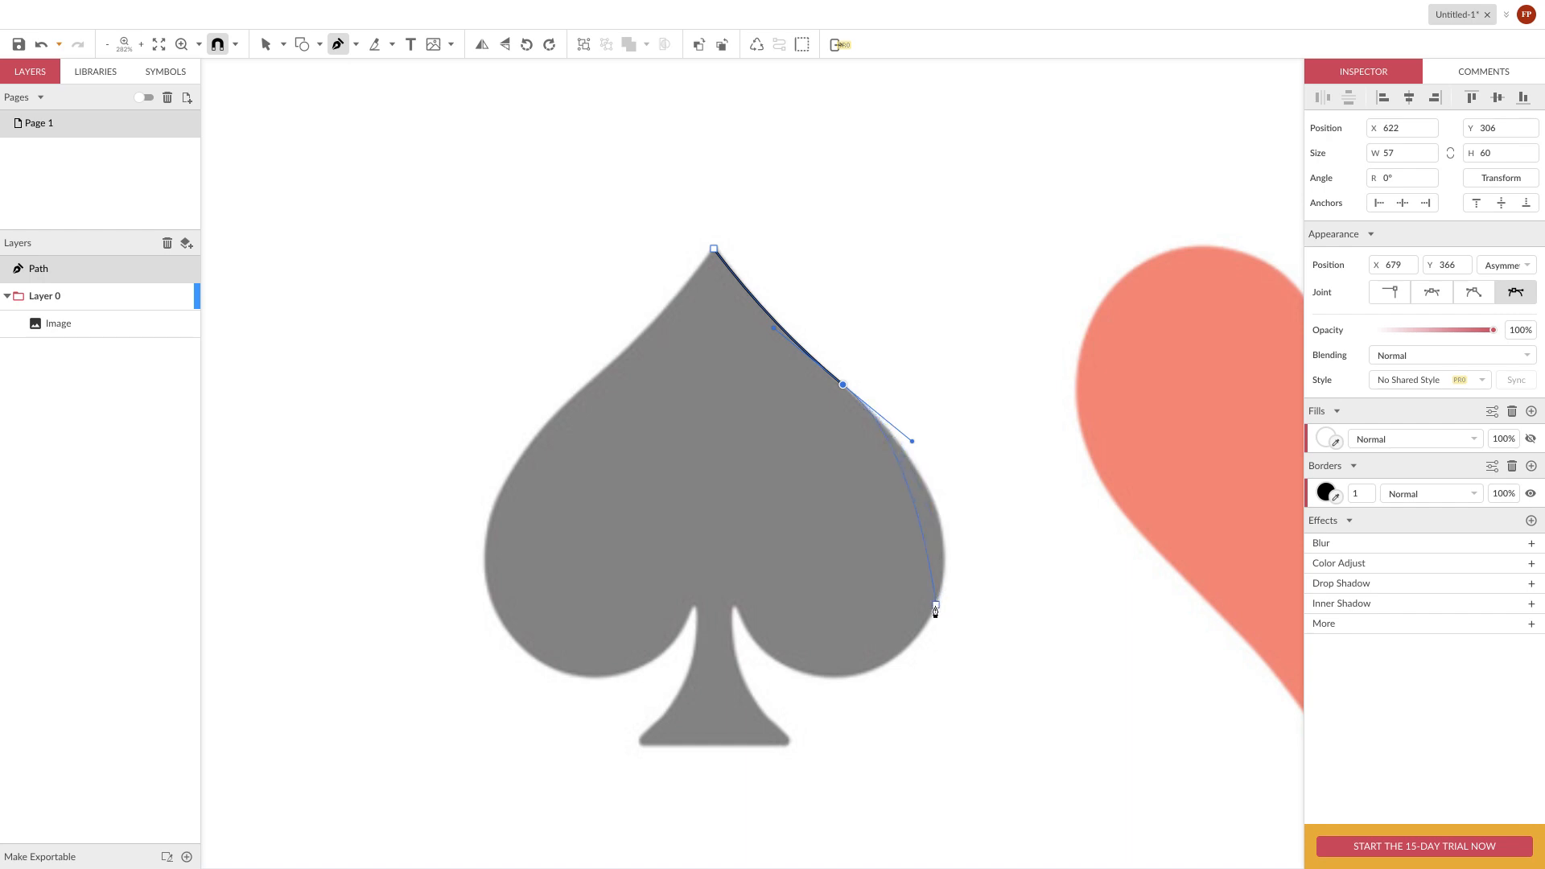
drag(936, 612, 898, 686)
drag(900, 677, 910, 681)
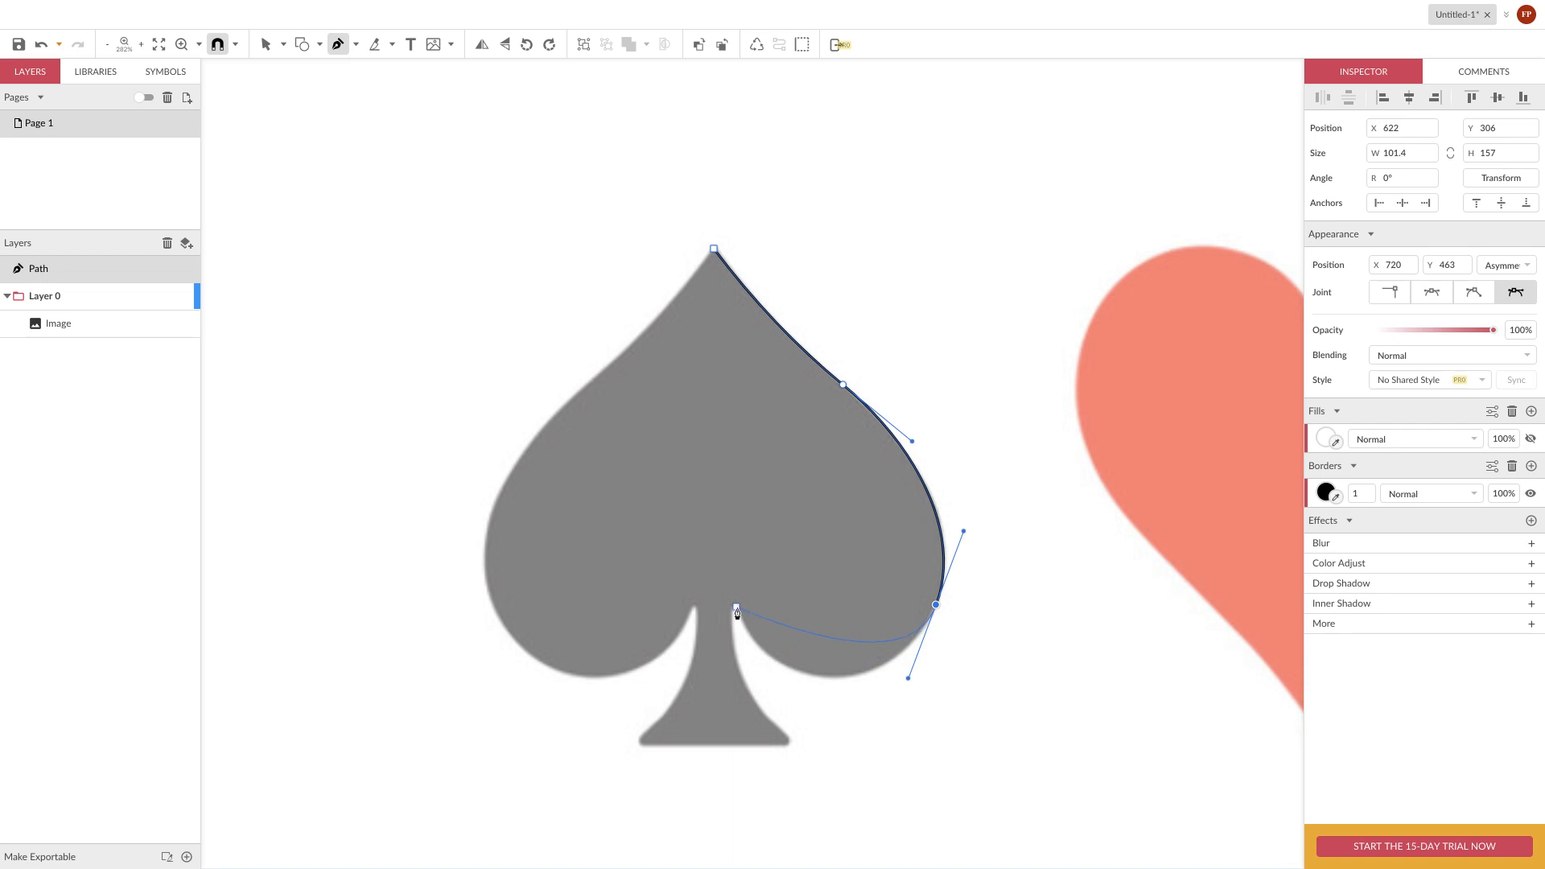
drag(736, 605, 693, 495)
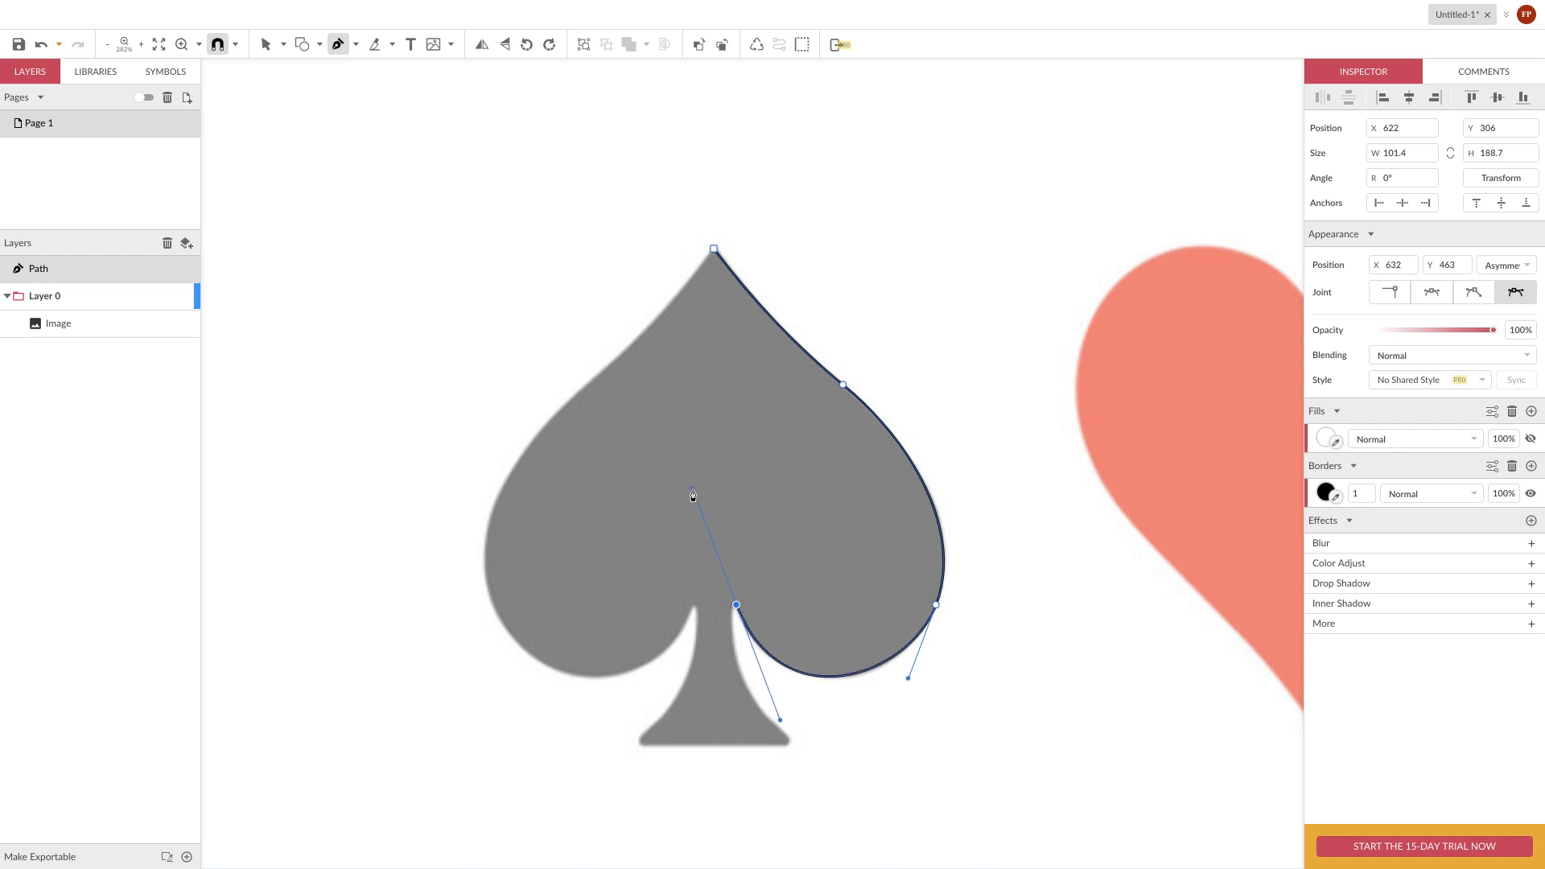
Trace the stem's right edge with a curved segment from the notch to the right corner of the base
click(693, 621)
drag(736, 608, 787, 741)
click(789, 744)
mouse_move(789, 743)
mouse_down()
mouse_move(838, 758)
mouse_move(862, 808)
mouse_up()
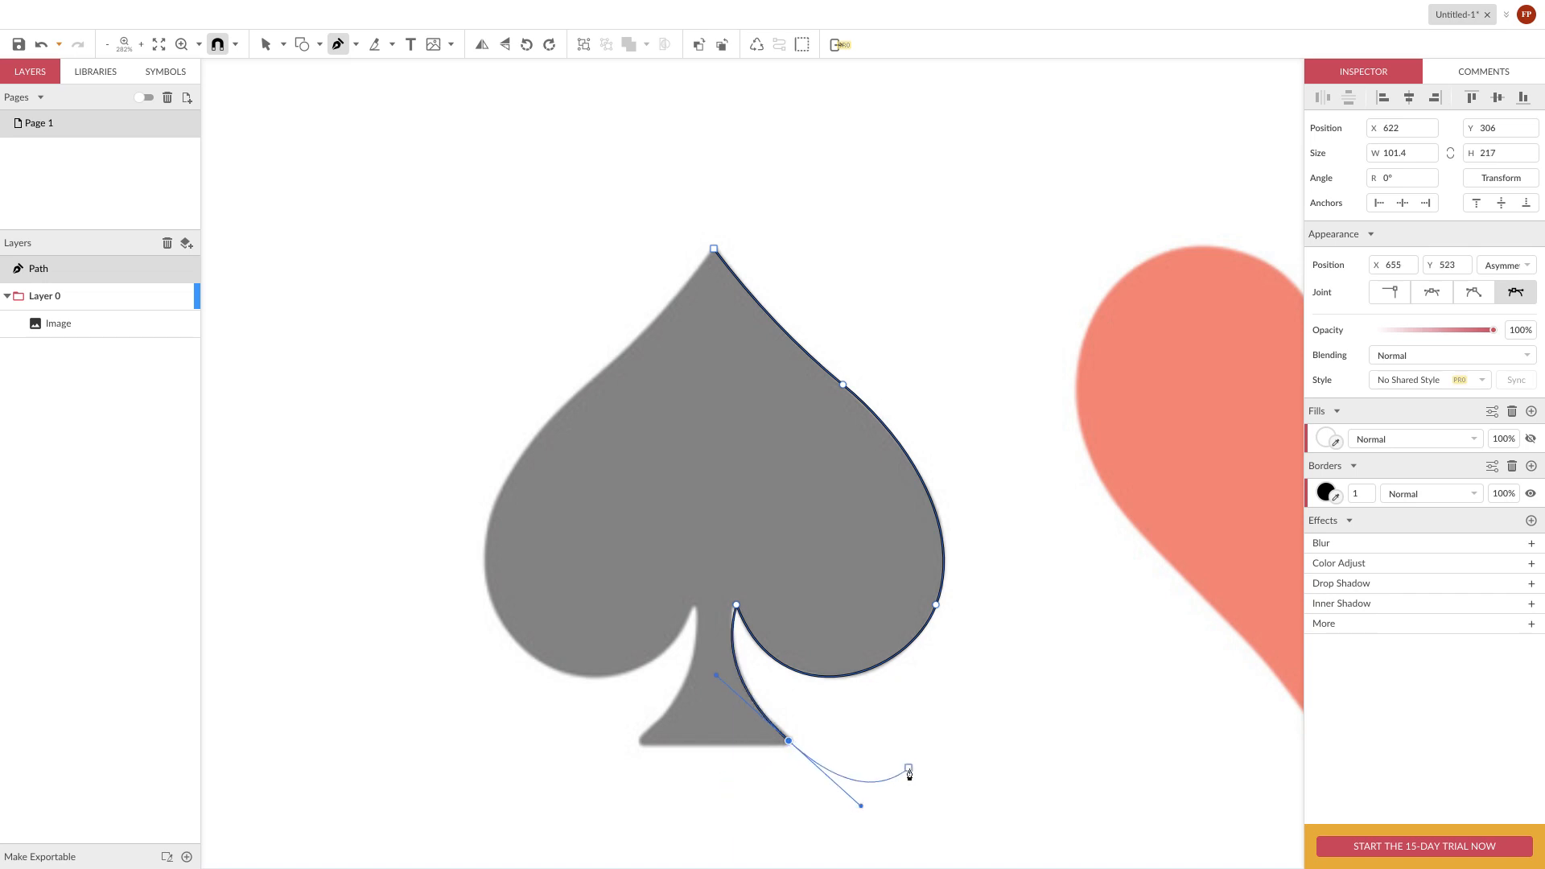
Close the half-spade path with straight segments along the base to its centre and up to the tip
click(789, 743)
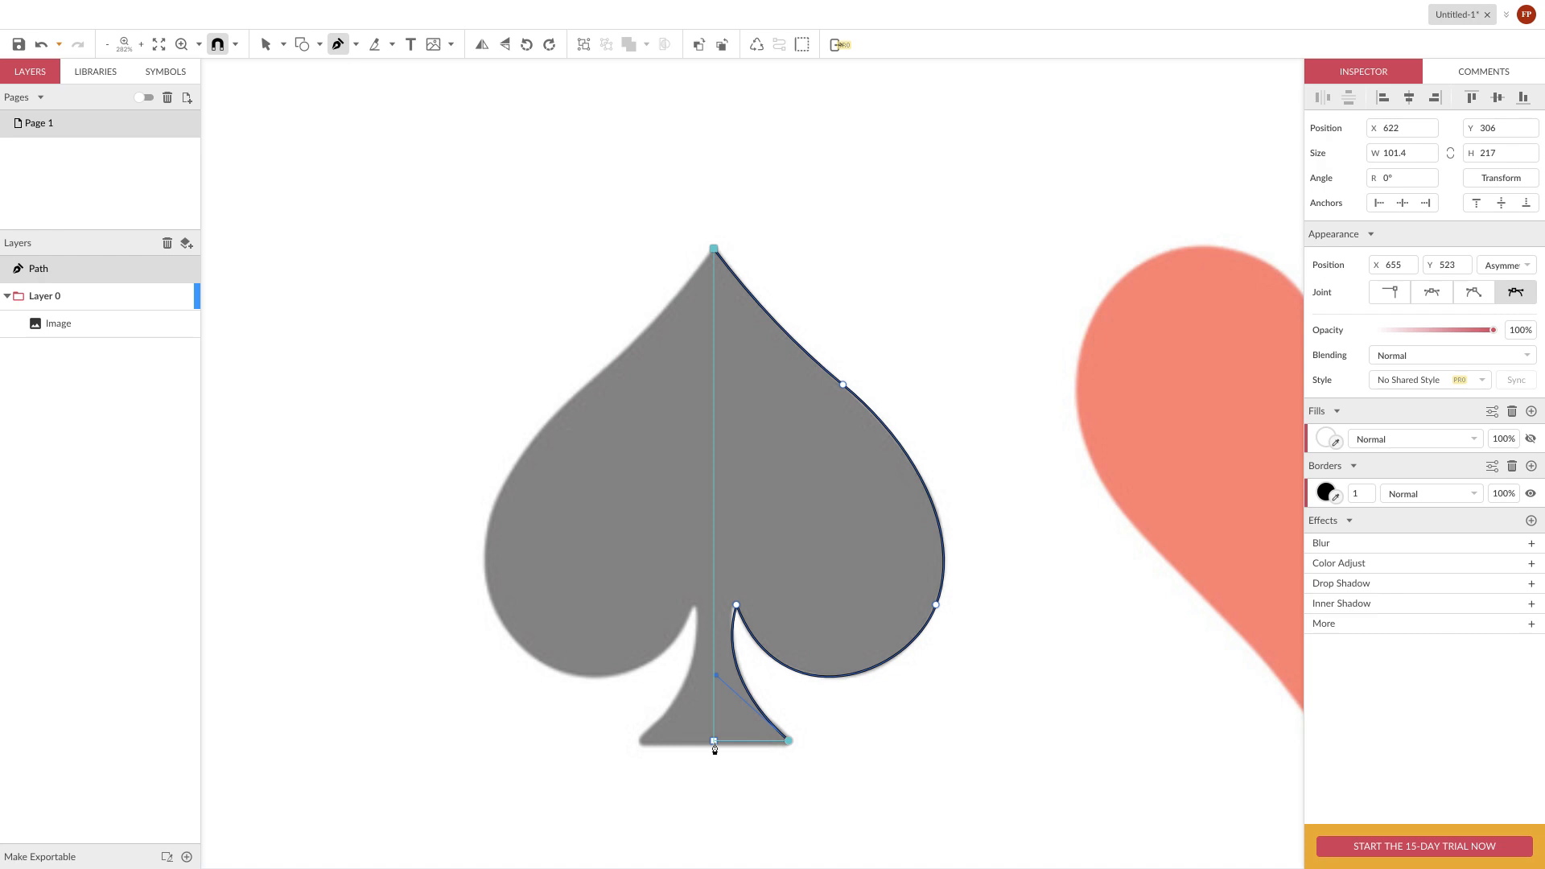
click(714, 746)
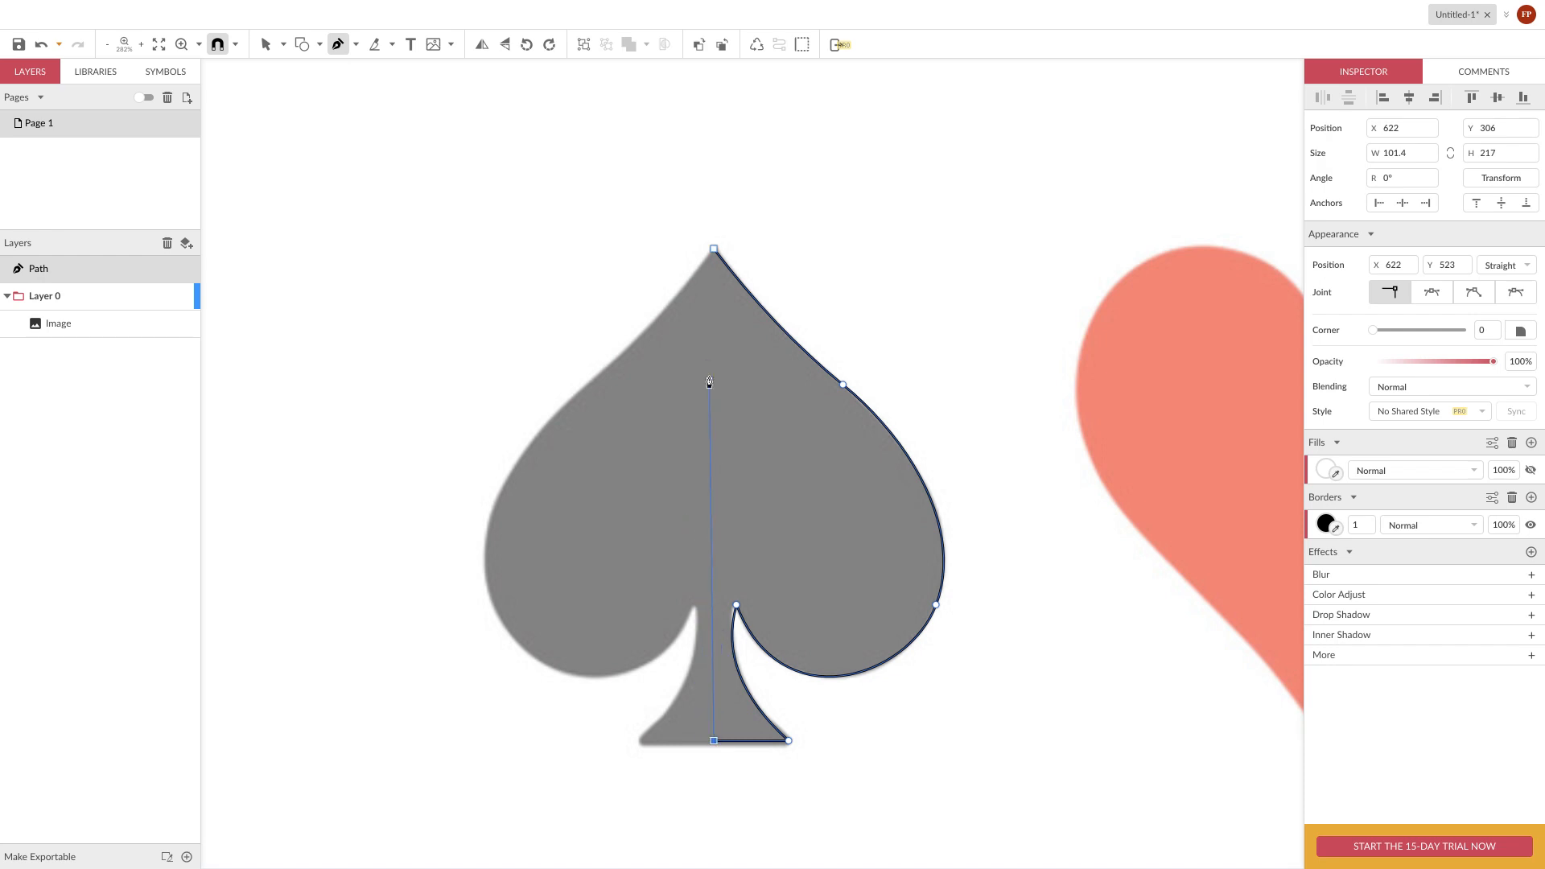
click(715, 251)
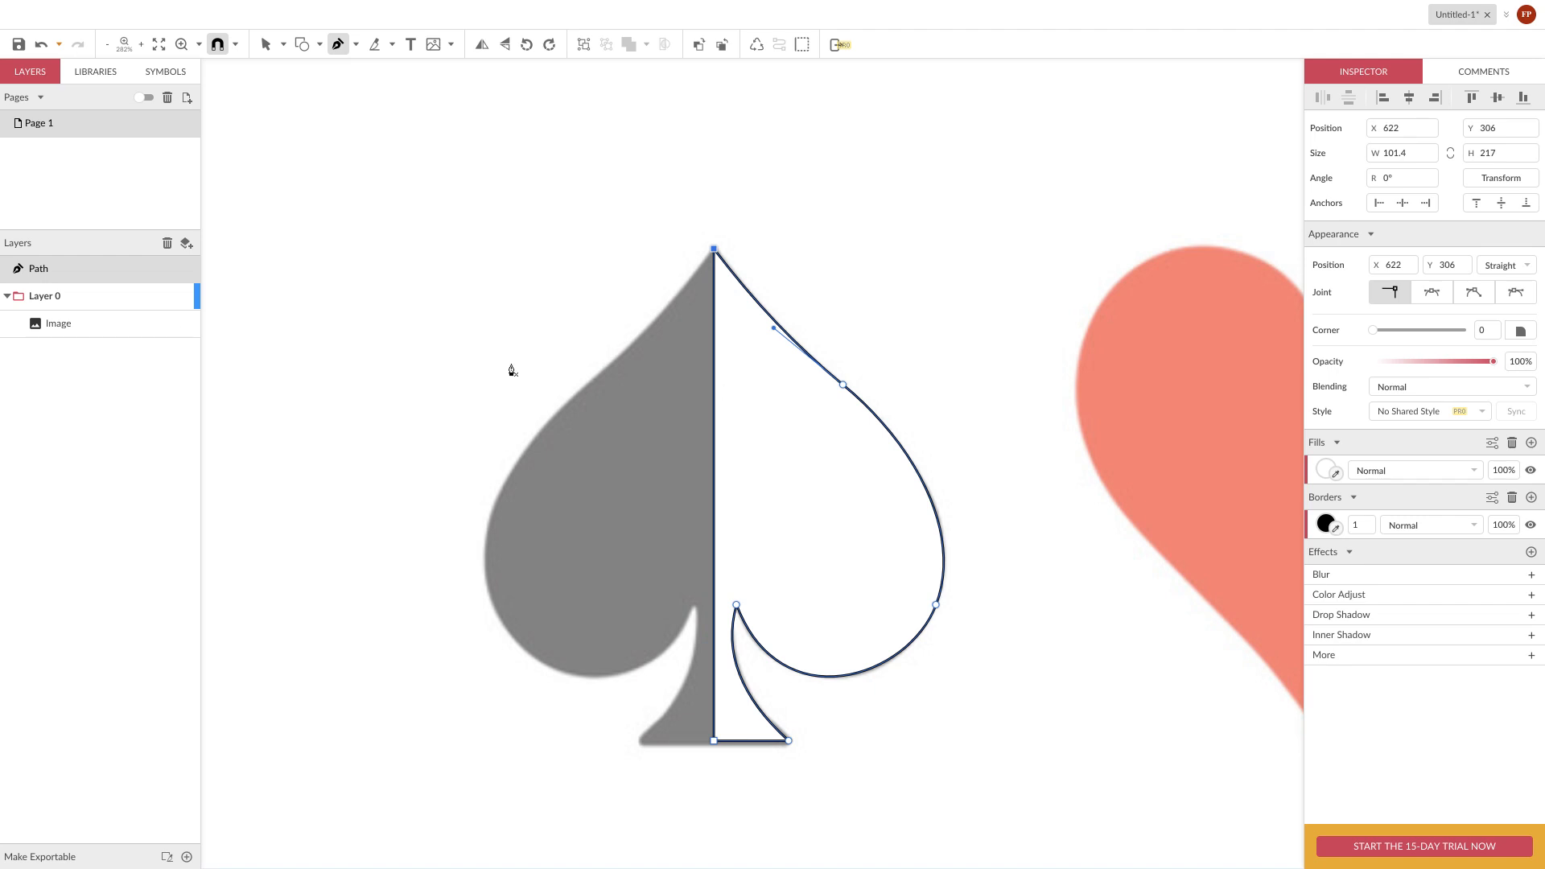
Leave the Pen tool and lock the card-suits image against editing
click(267, 50)
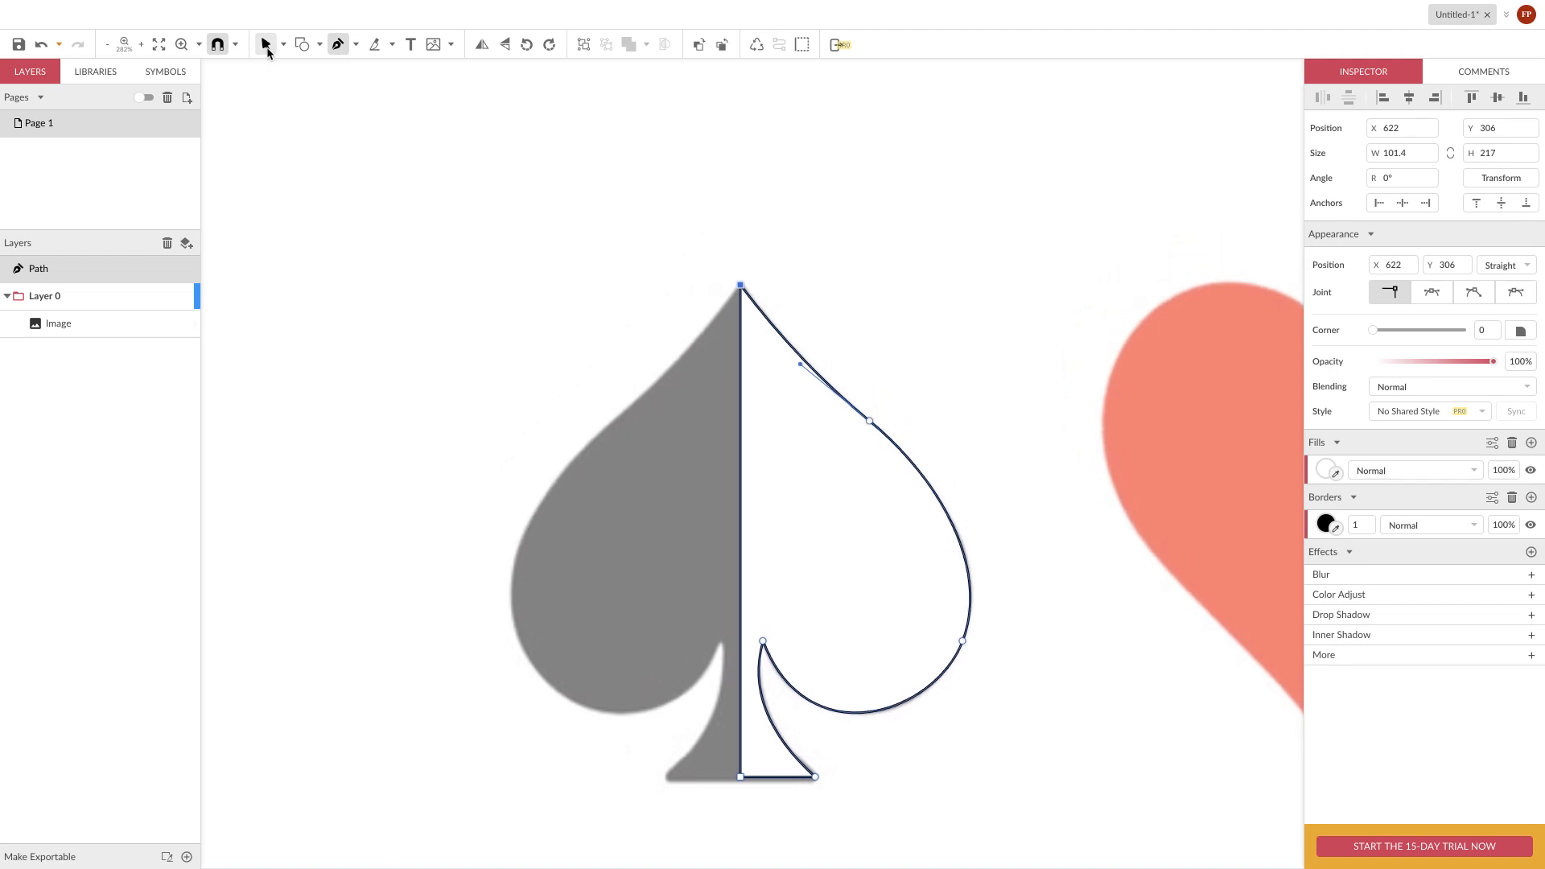
click(511, 152)
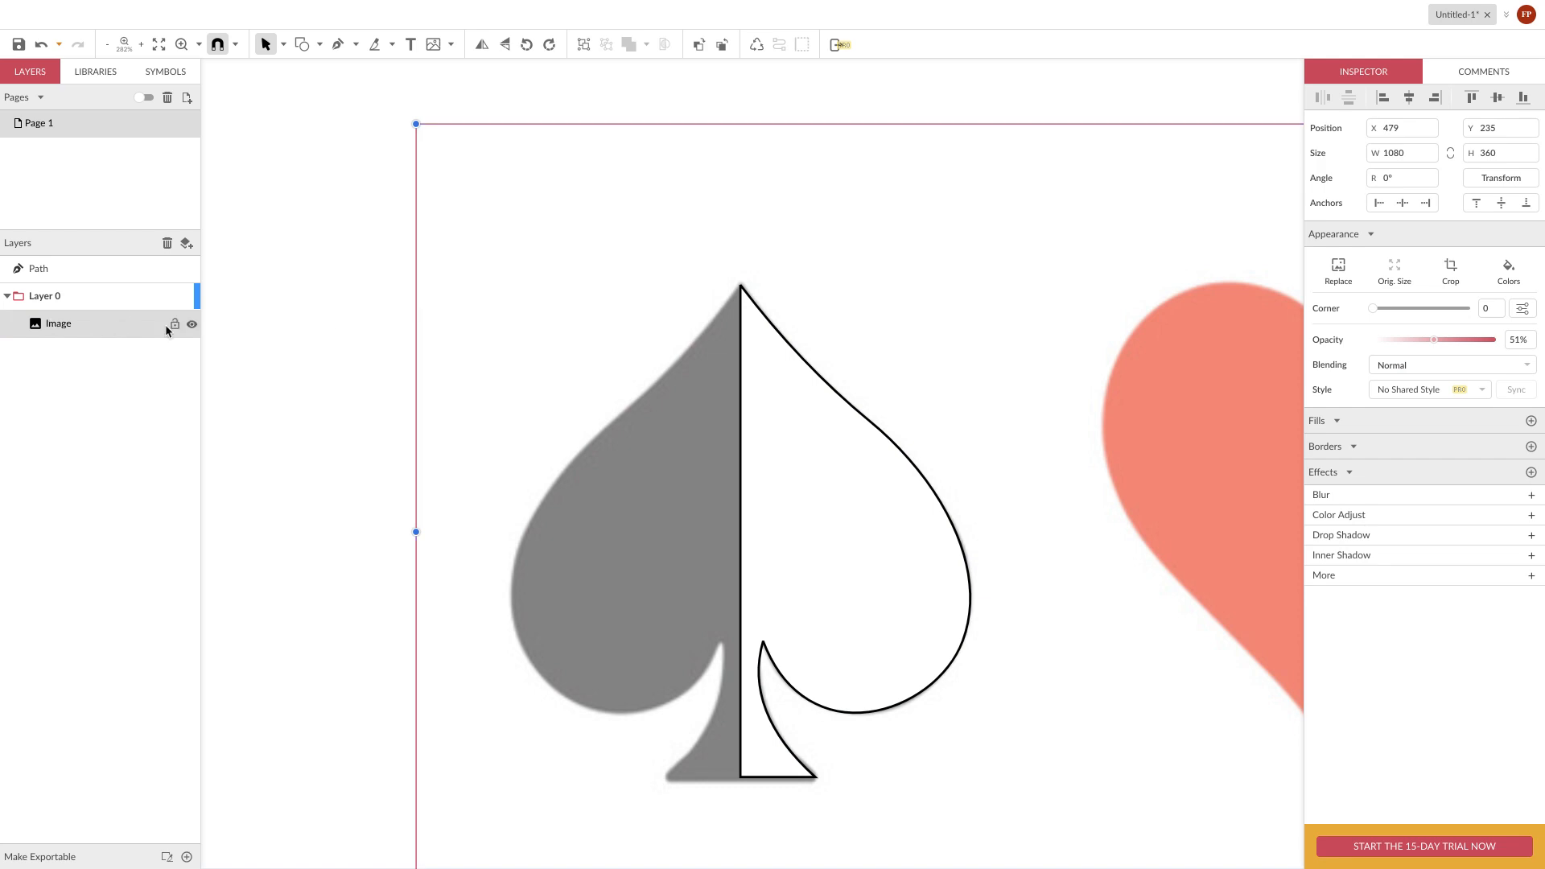
click(175, 325)
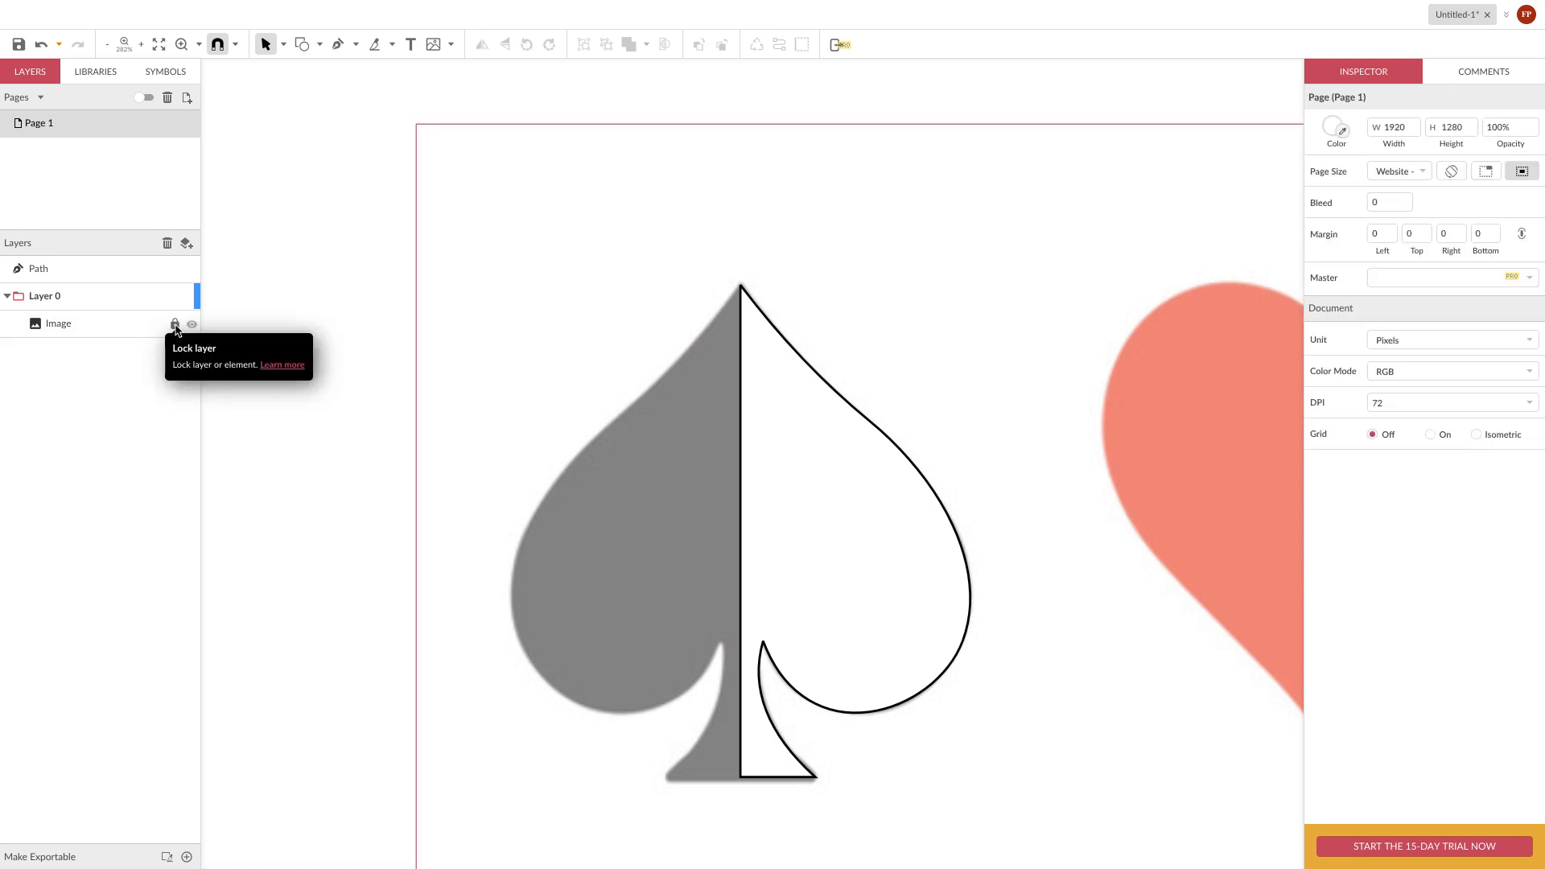
Rename the half-spade path as shapes and enable Auto-Save
click(114, 296)
click(108, 266)
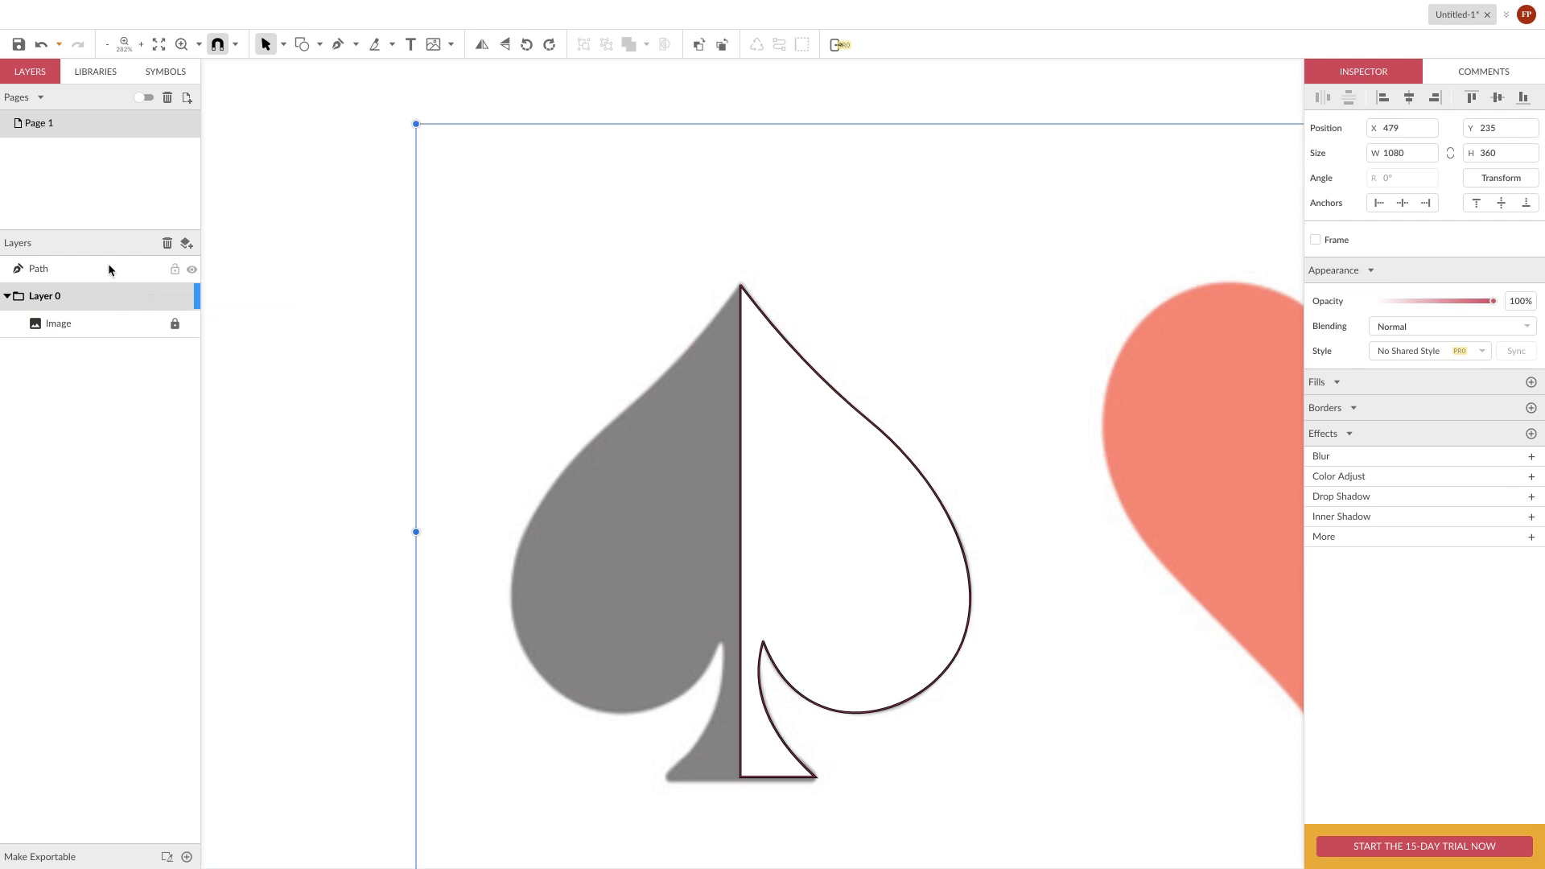
double_click(38, 270)
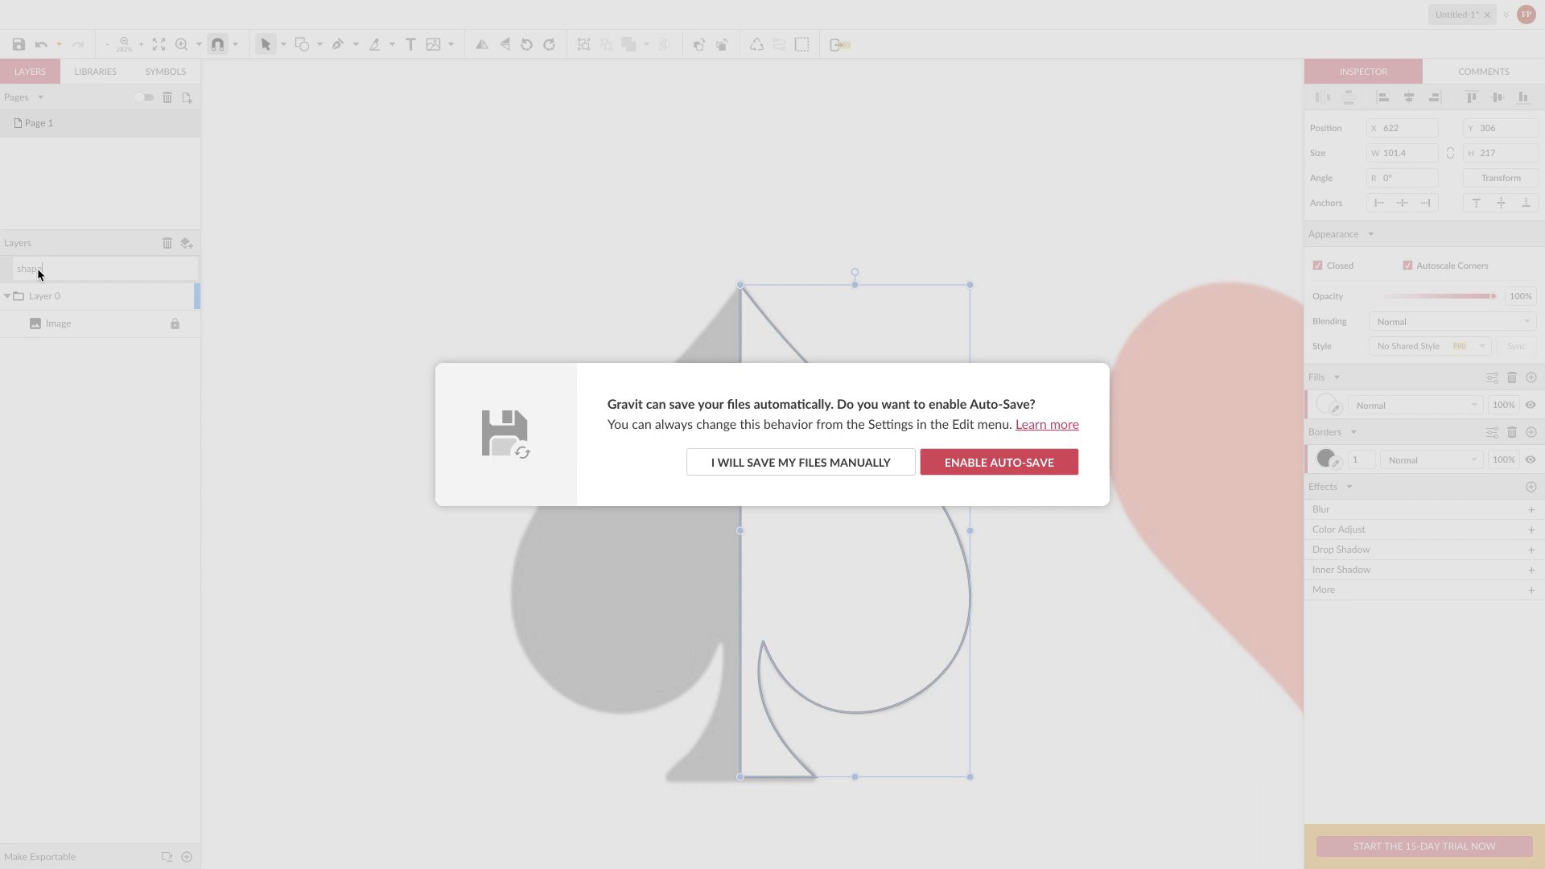
click(981, 464)
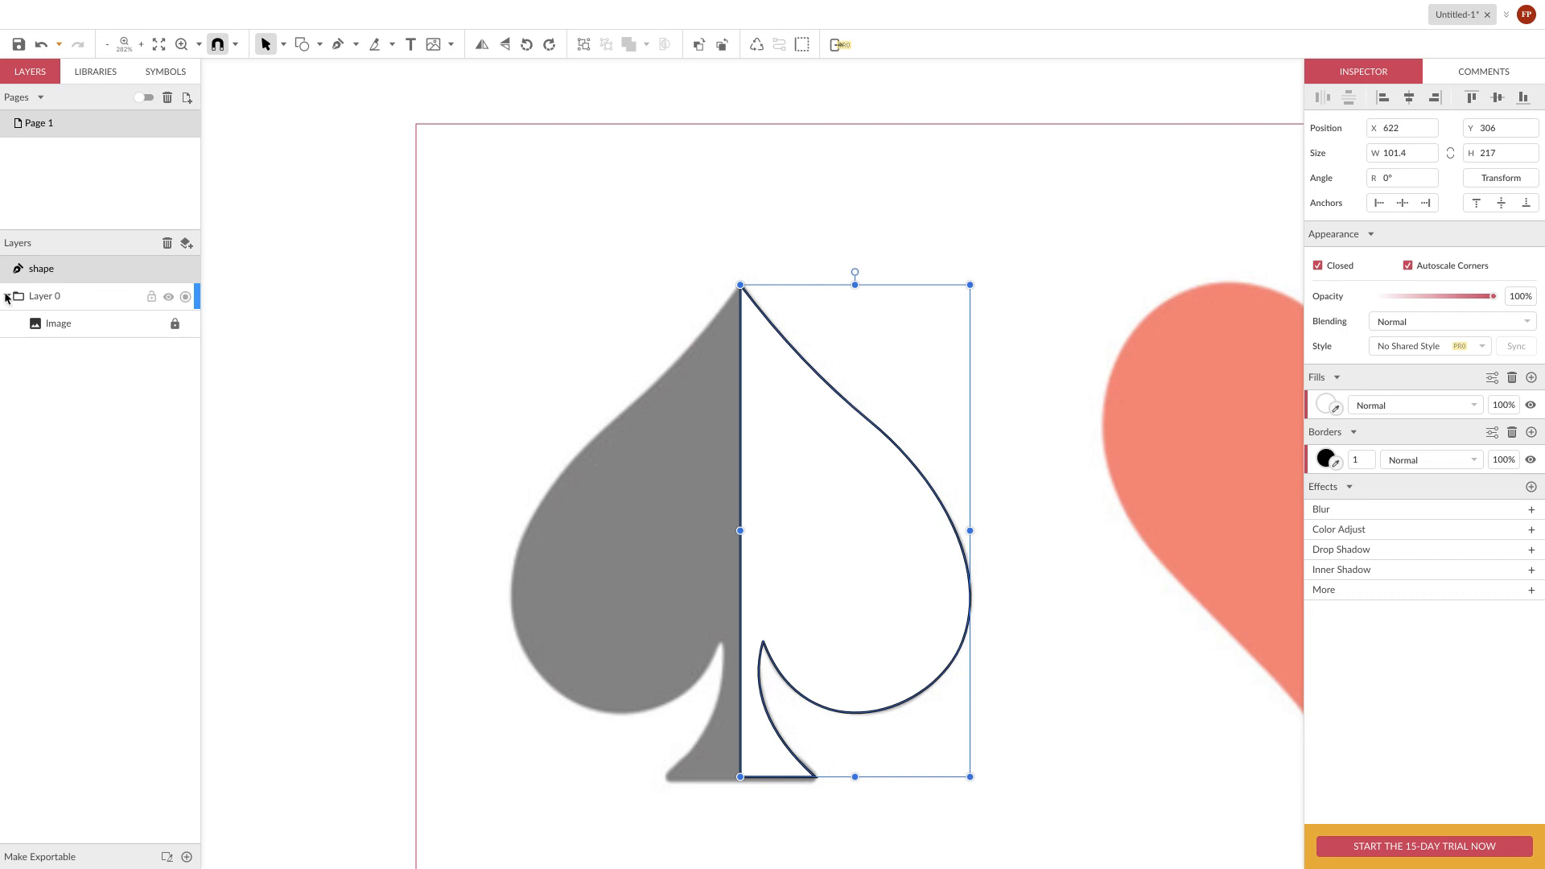
double_click(68, 269)
click(71, 269)
text(s)
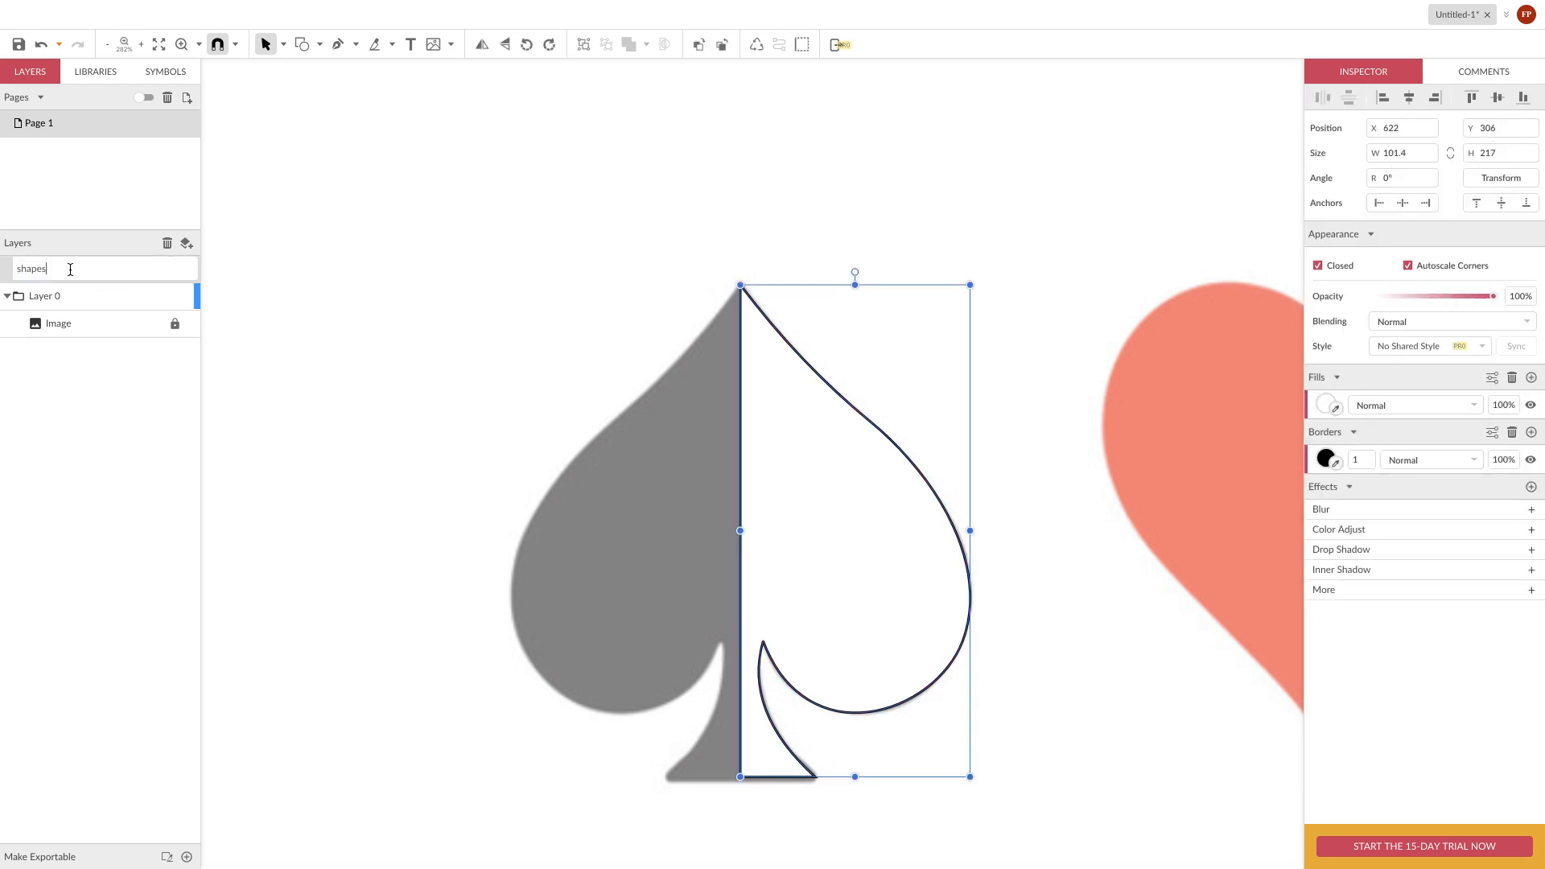
key(Return)
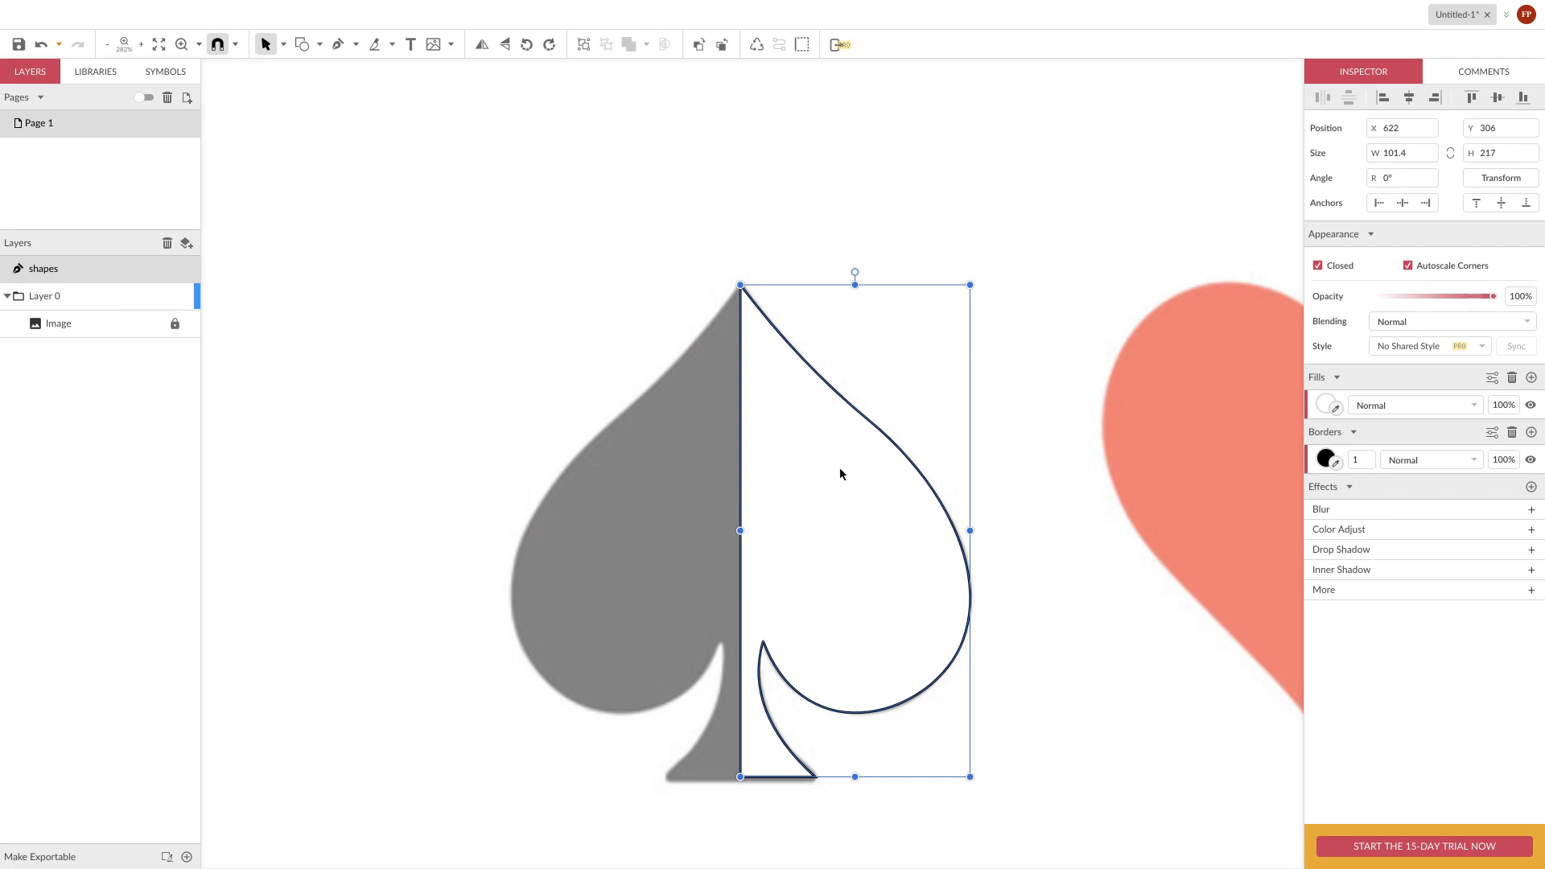
Duplicate the half-spade, flip the copy horizontally, and move it left until the straight centre edges meet
key(ctrl+d)
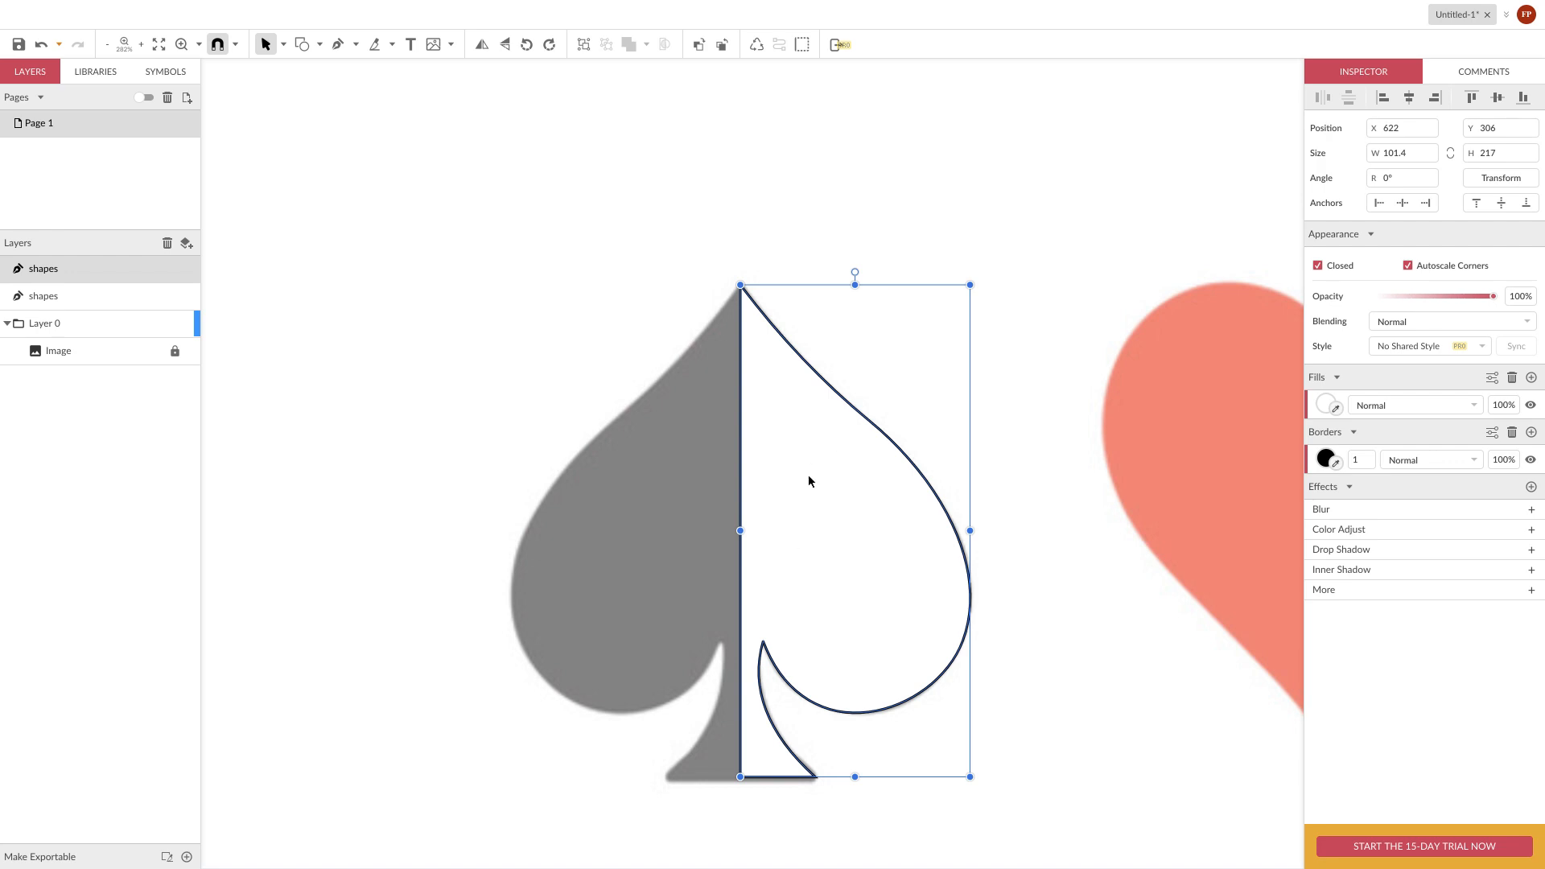
click(481, 46)
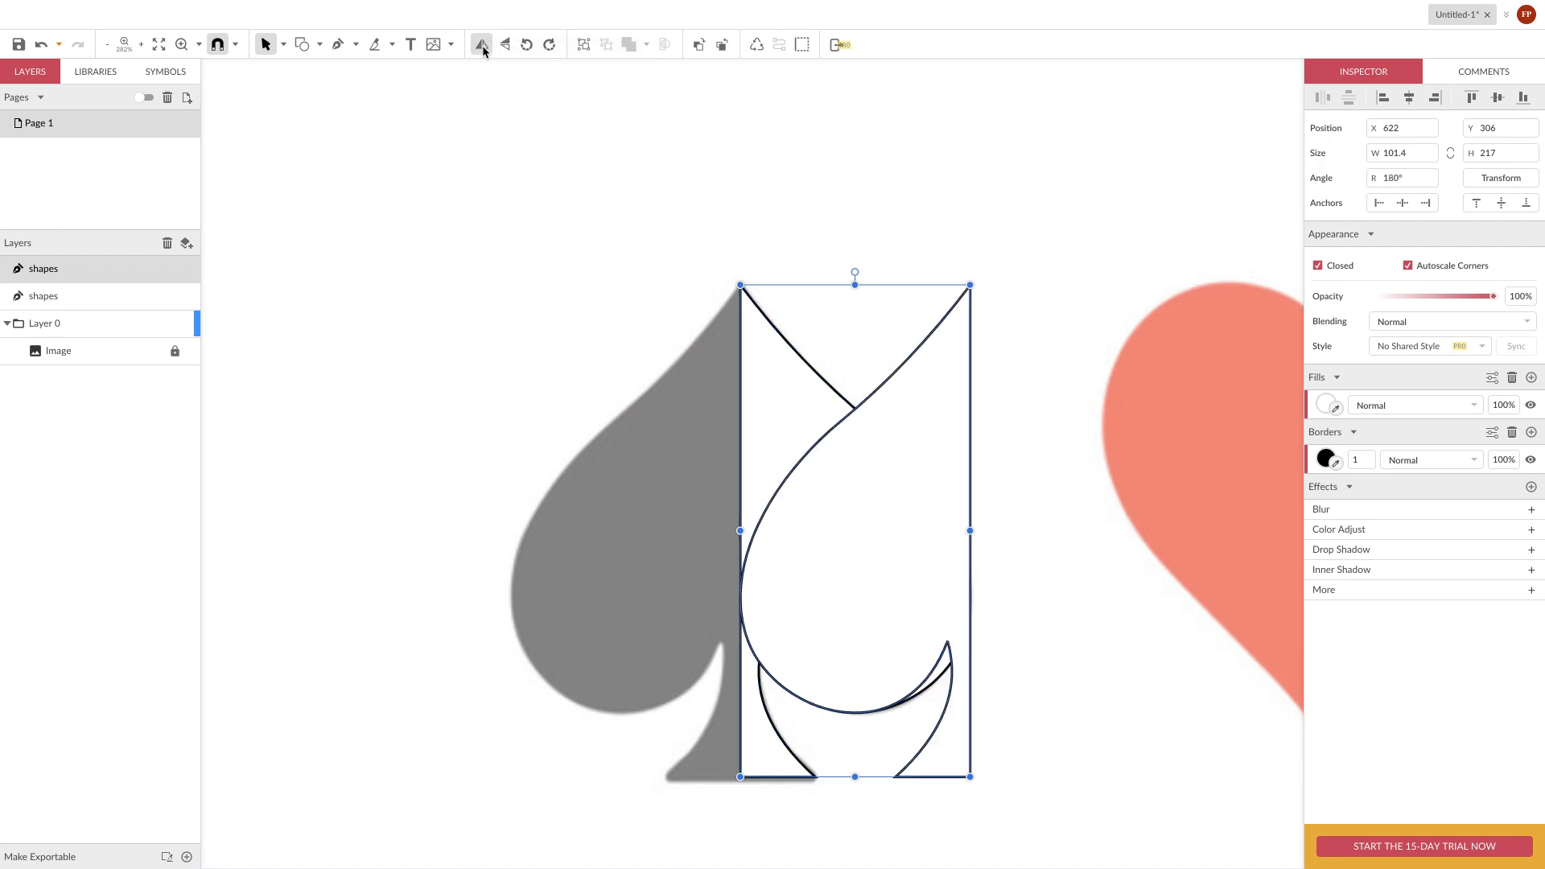
drag(932, 432, 702, 432)
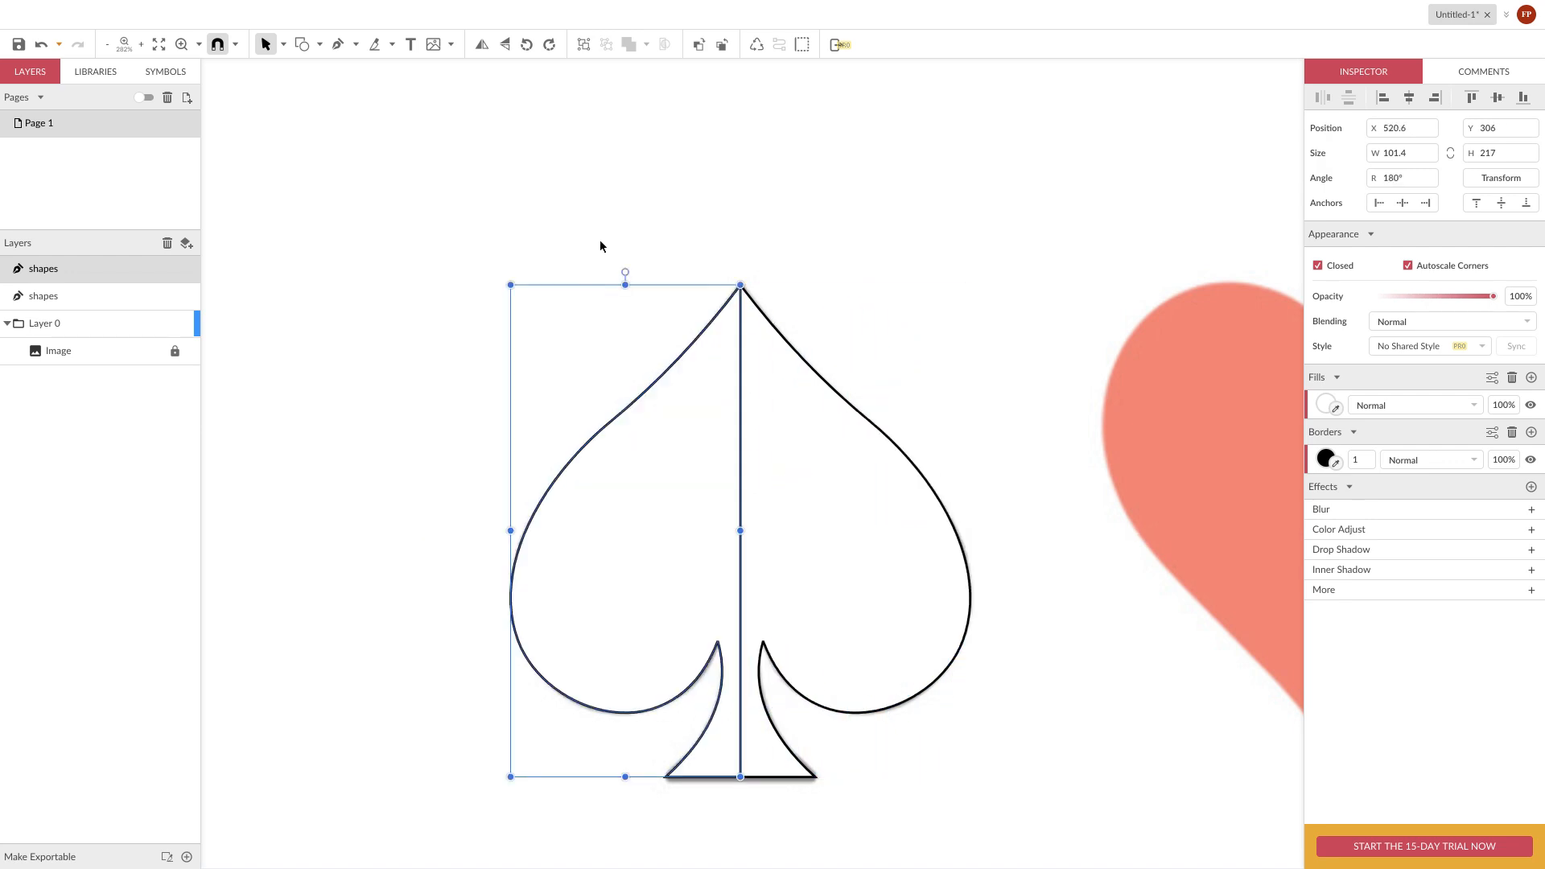
Select both spade halves and unite them into one compound shape
drag(620, 212, 825, 476)
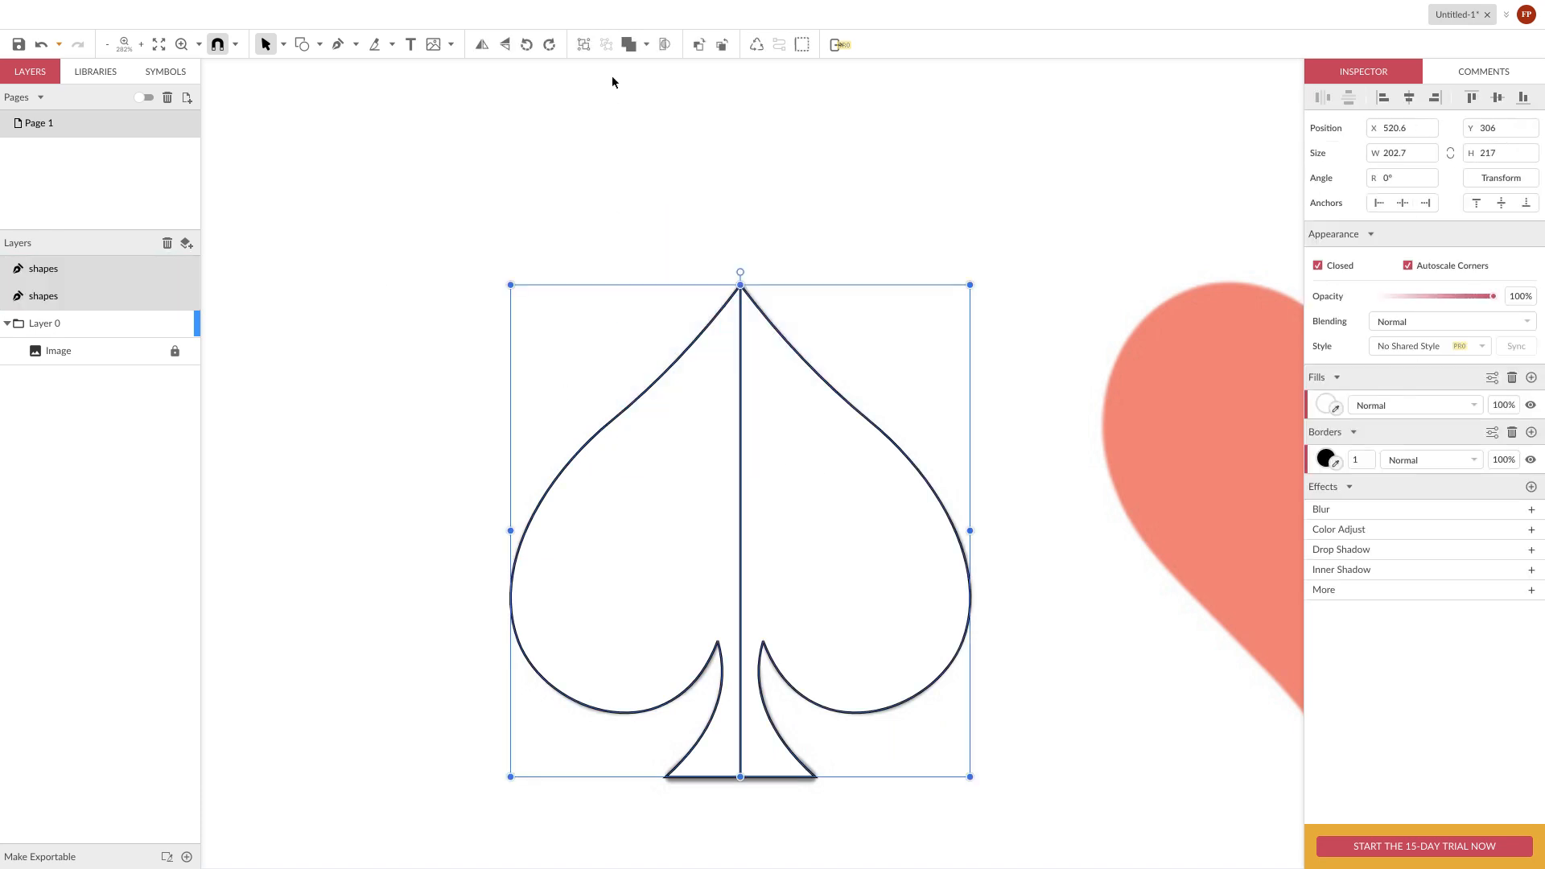
click(628, 46)
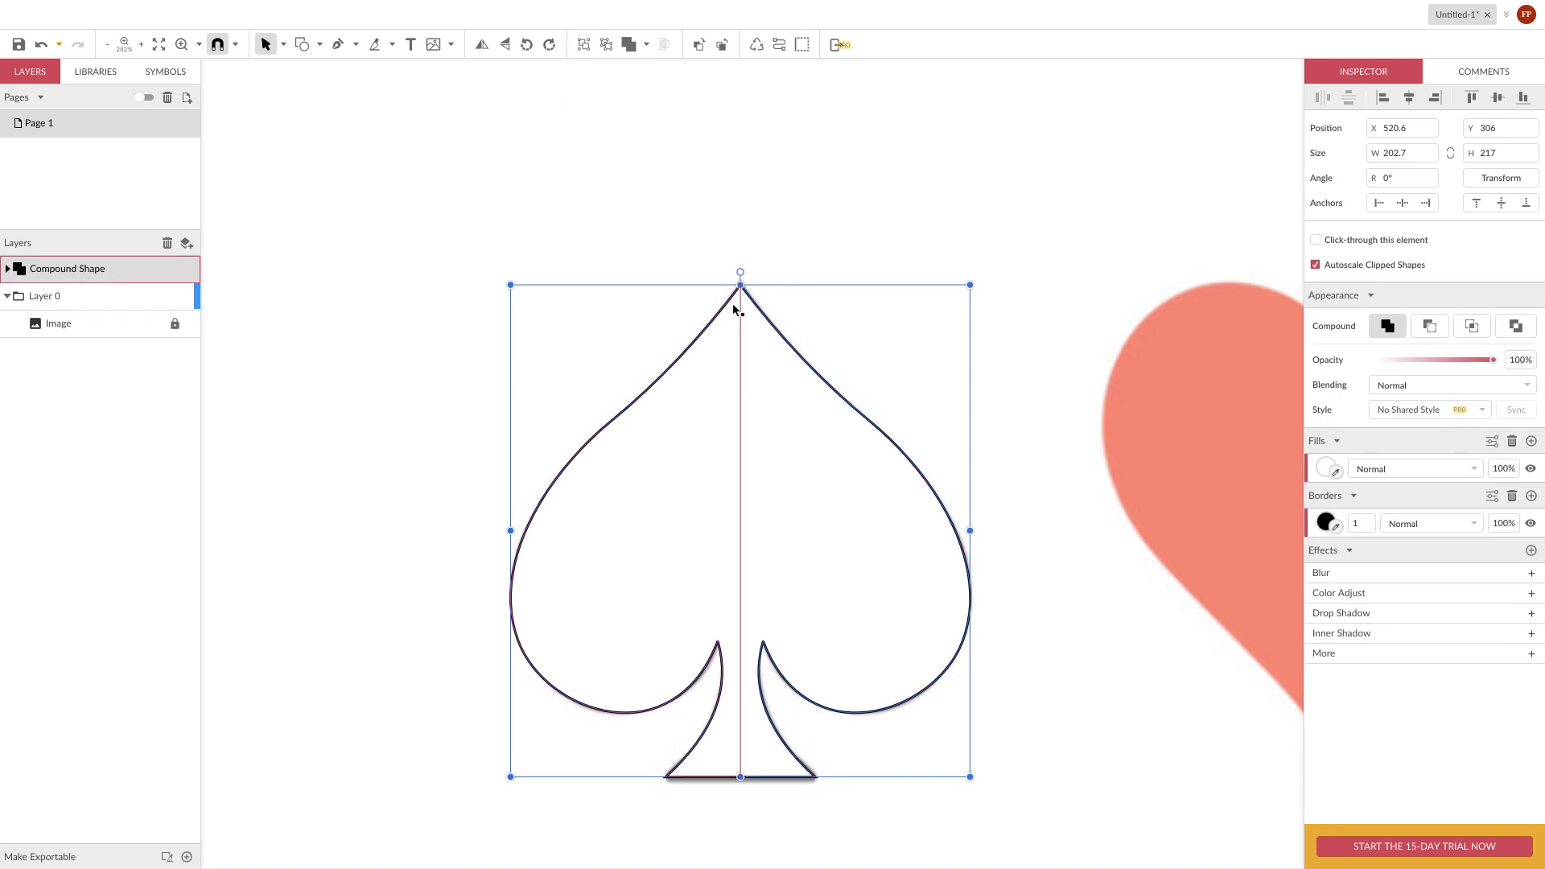
click(783, 222)
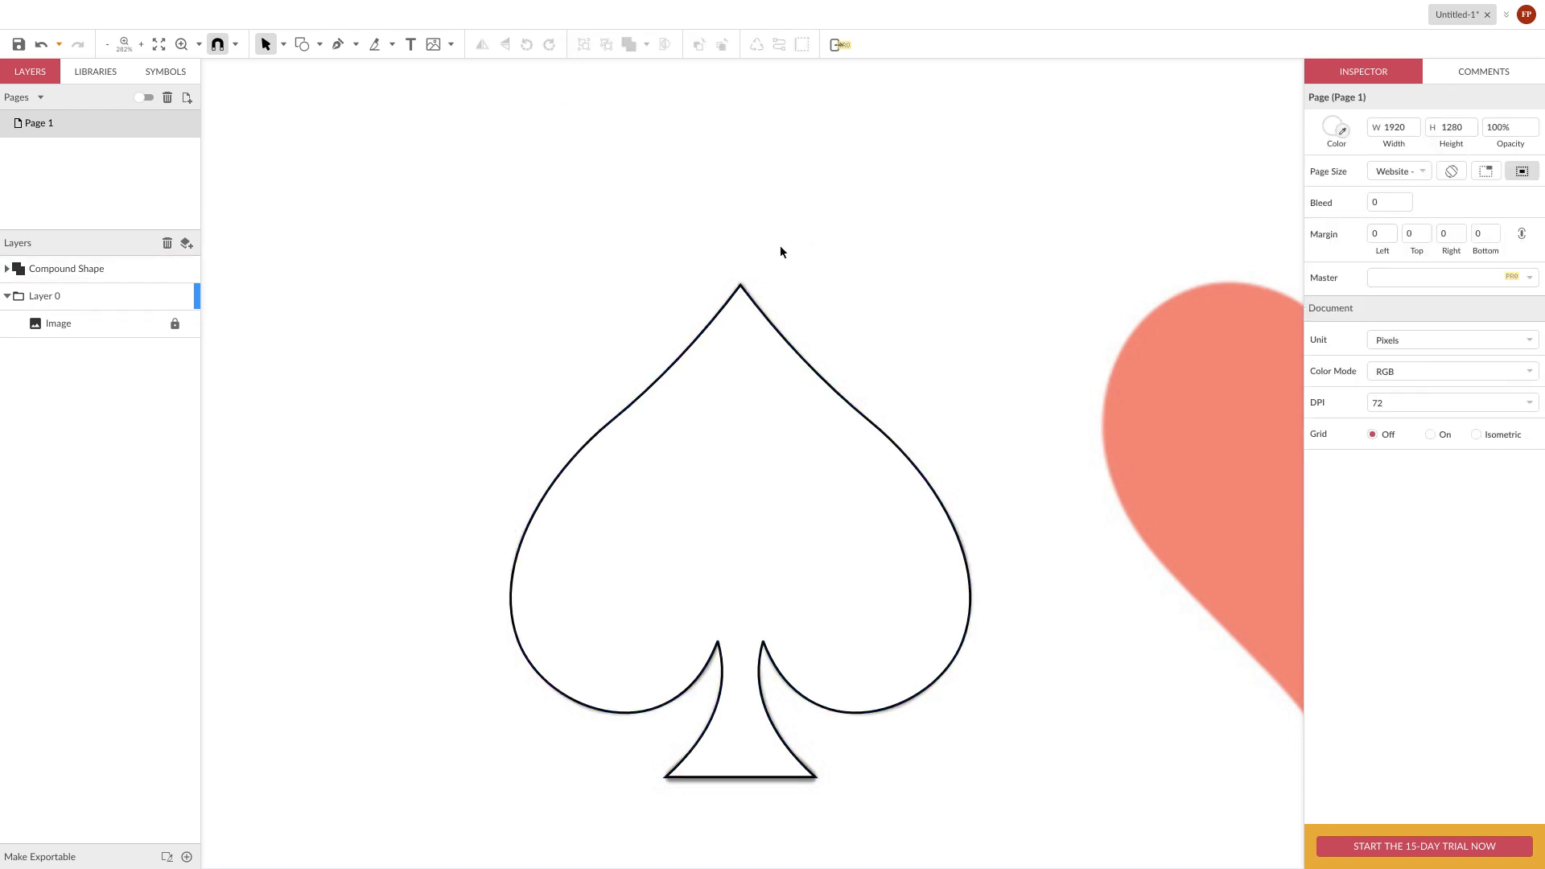
Fill the united spade with black, #000000
click(769, 352)
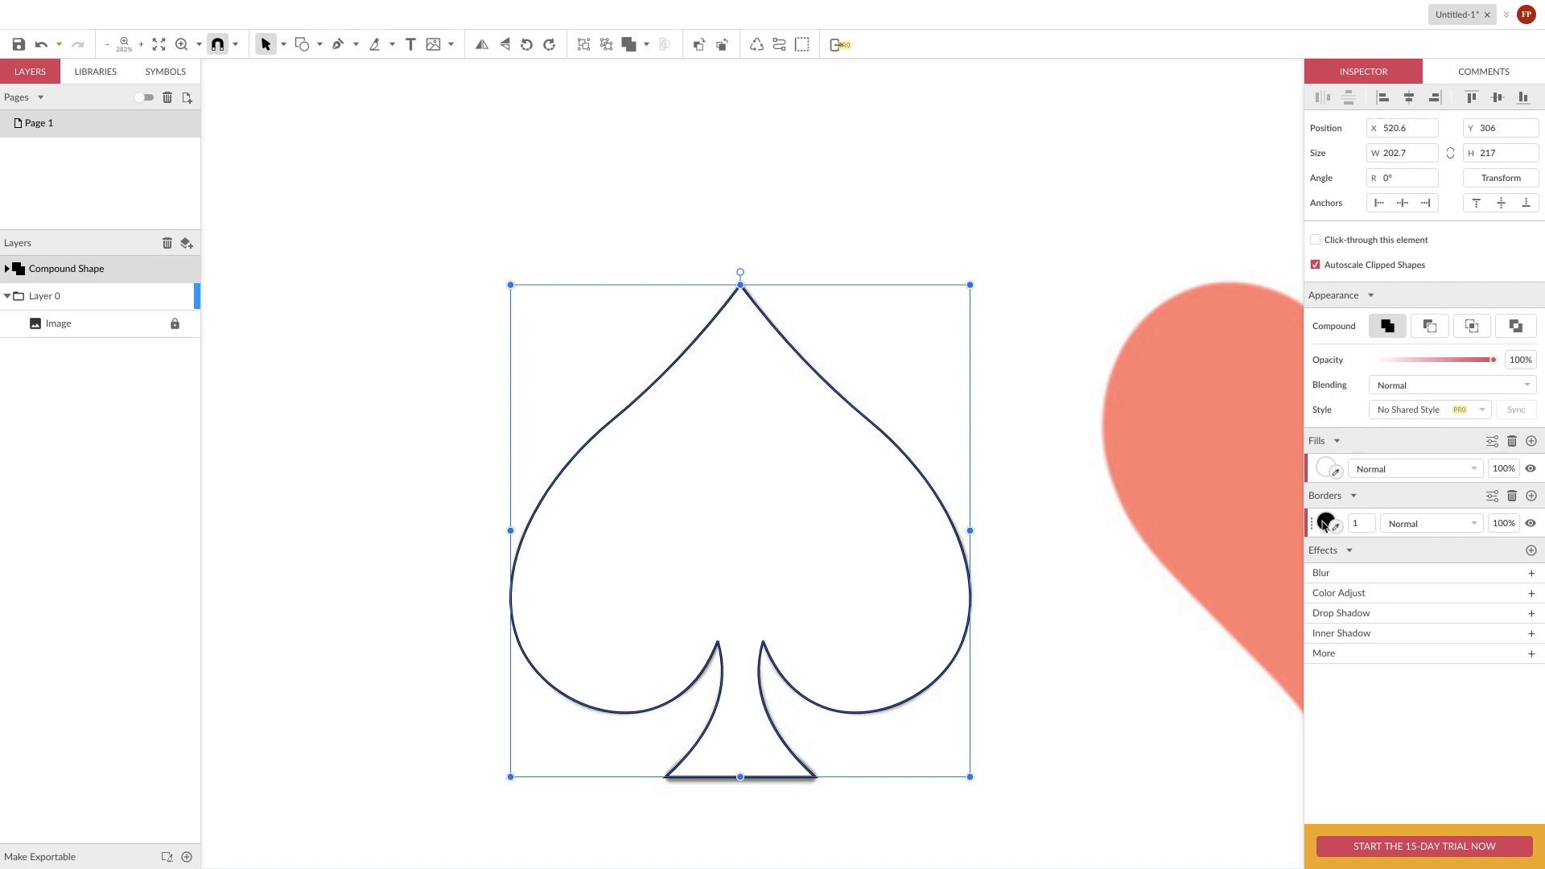
click(1325, 470)
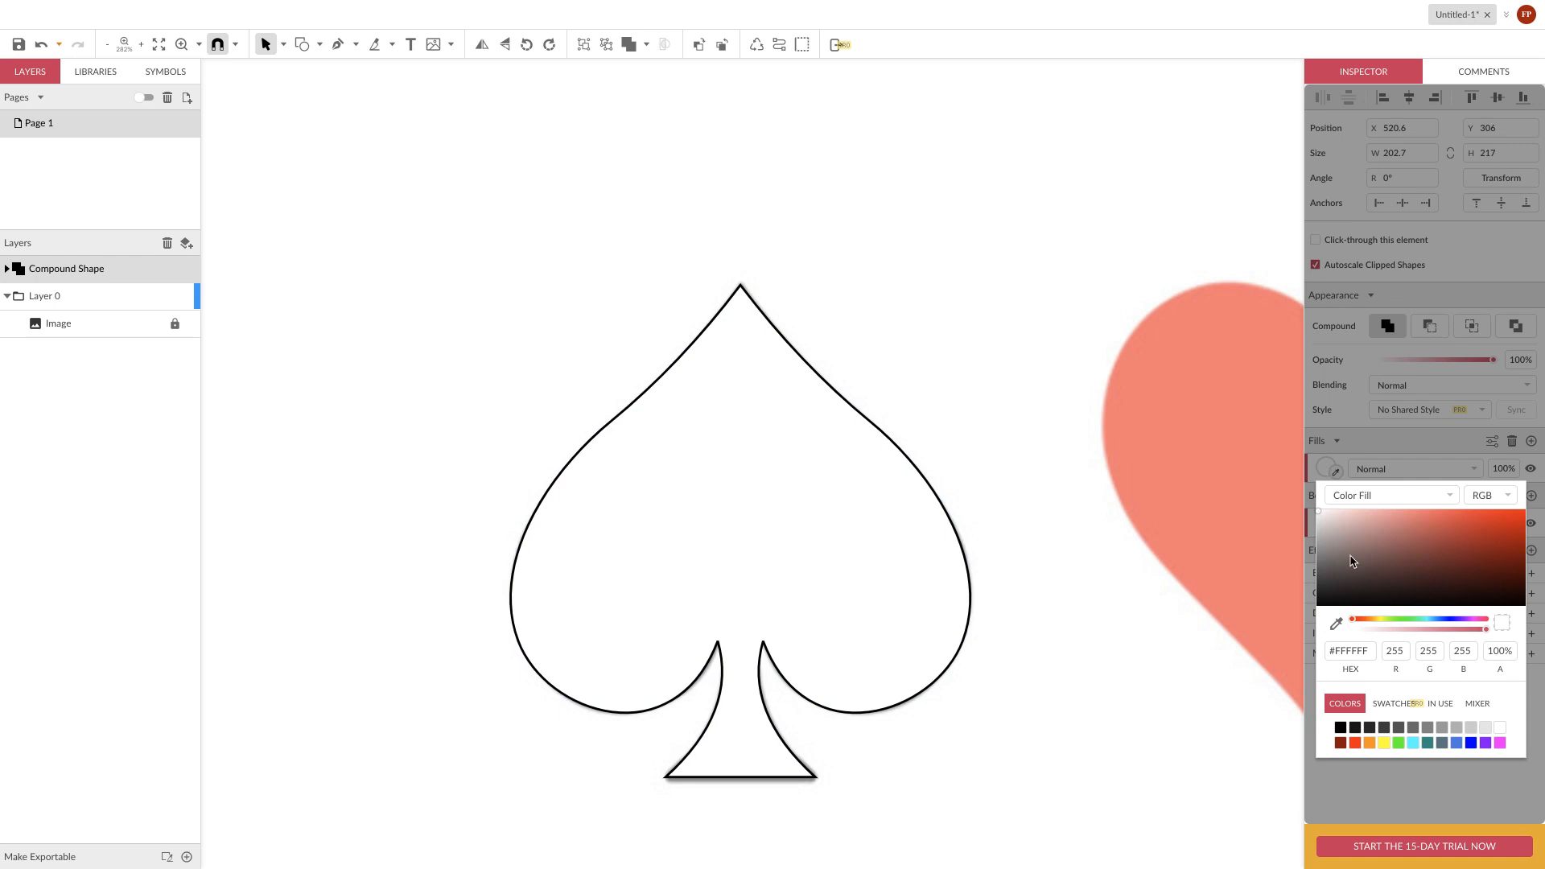
click(1340, 727)
click(934, 407)
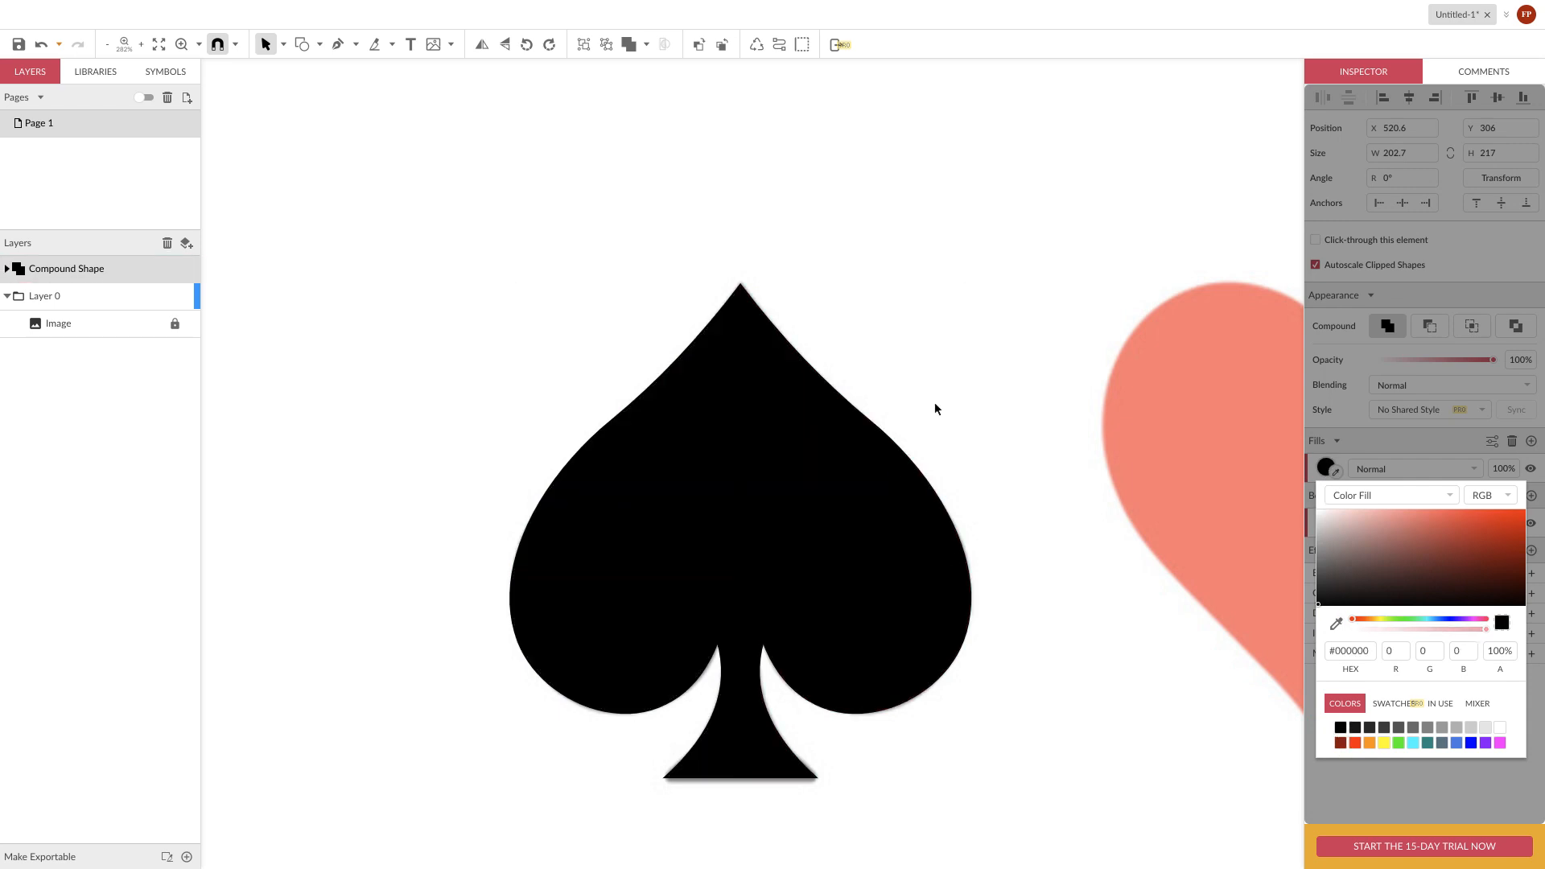
Start a Pen path at the heart's top notch and curve it to the top of the right lobe
key(space)
drag(1078, 499, 528, 487)
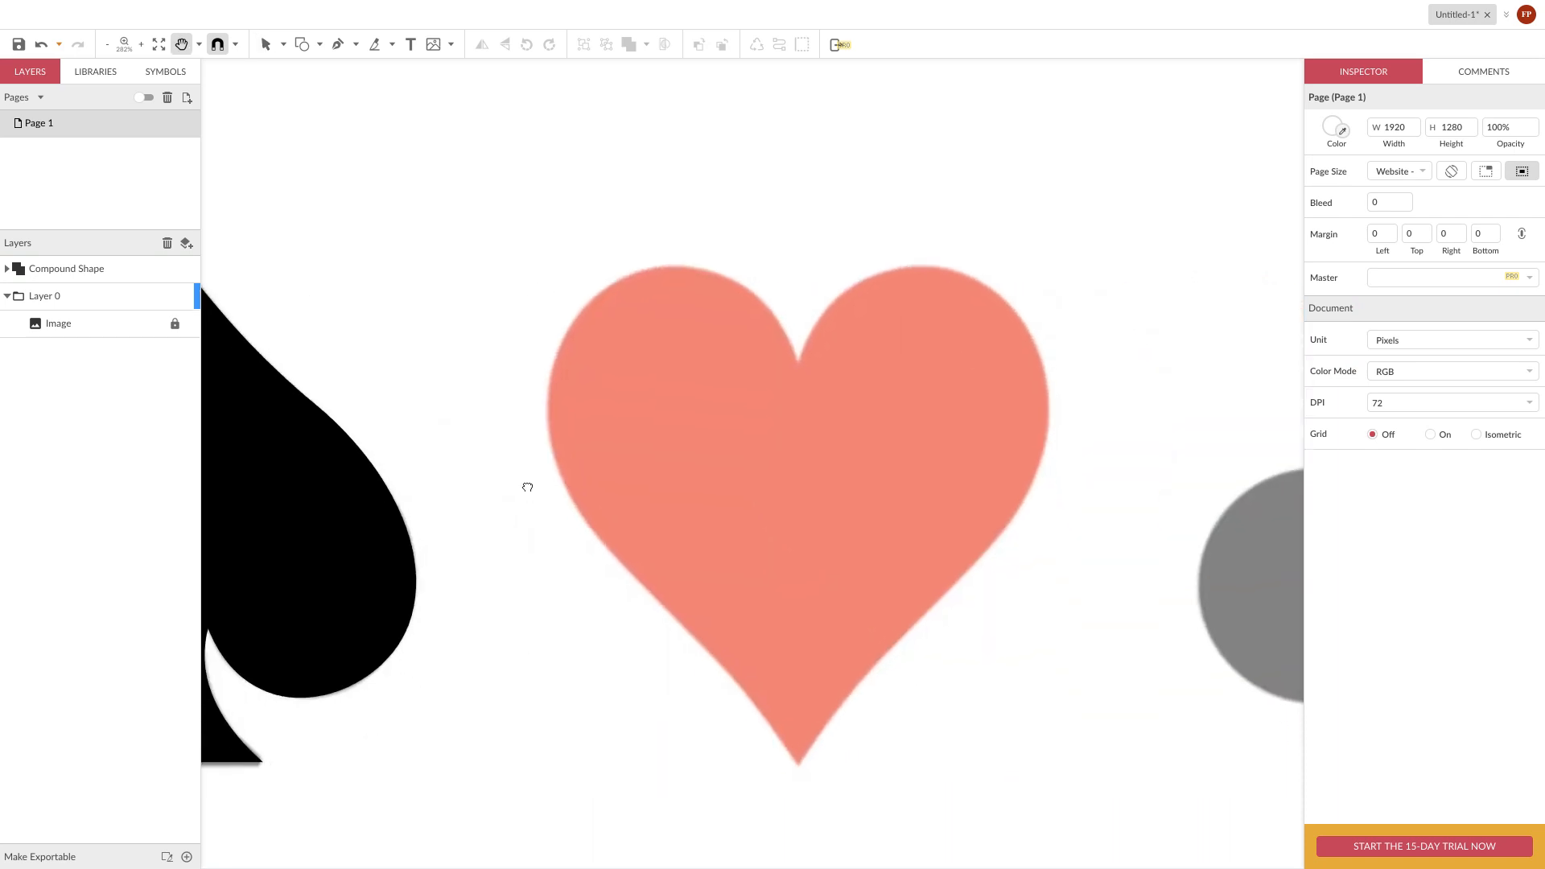
click(337, 46)
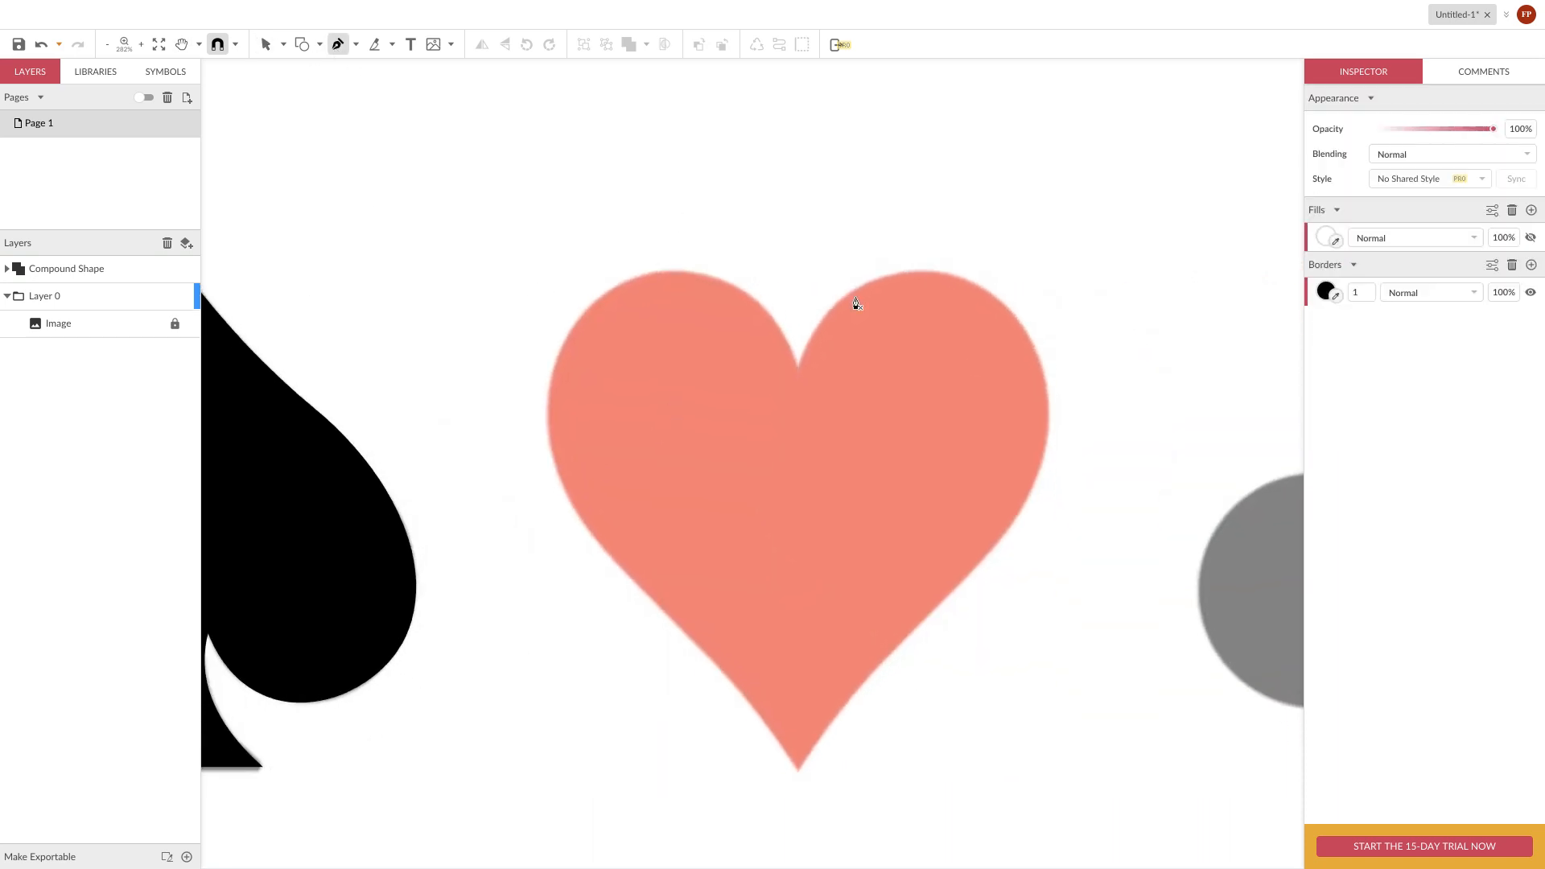
click(798, 371)
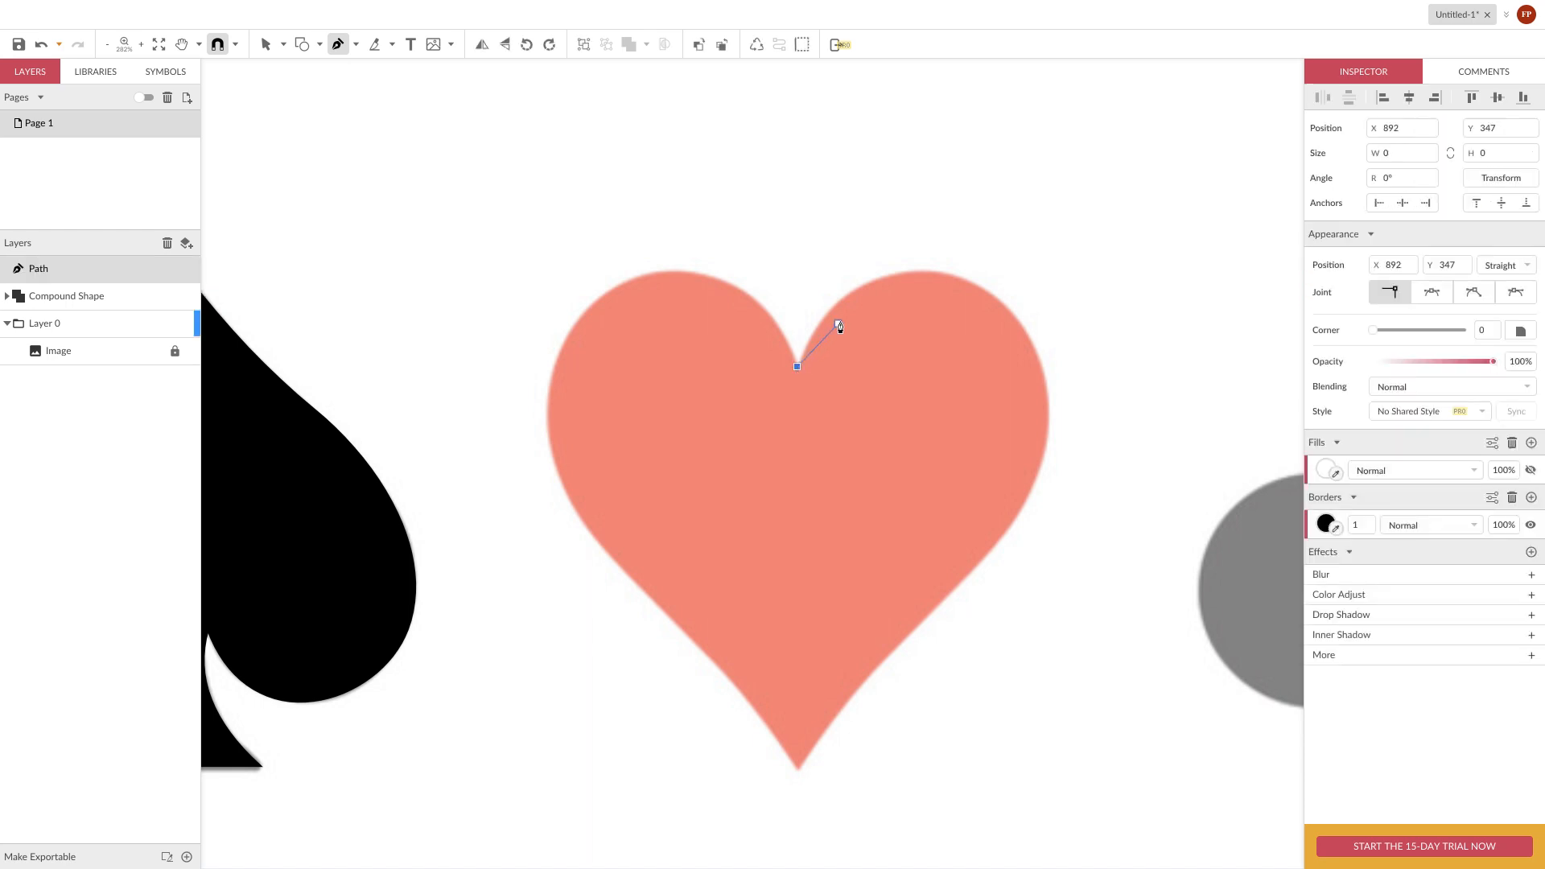
click(932, 277)
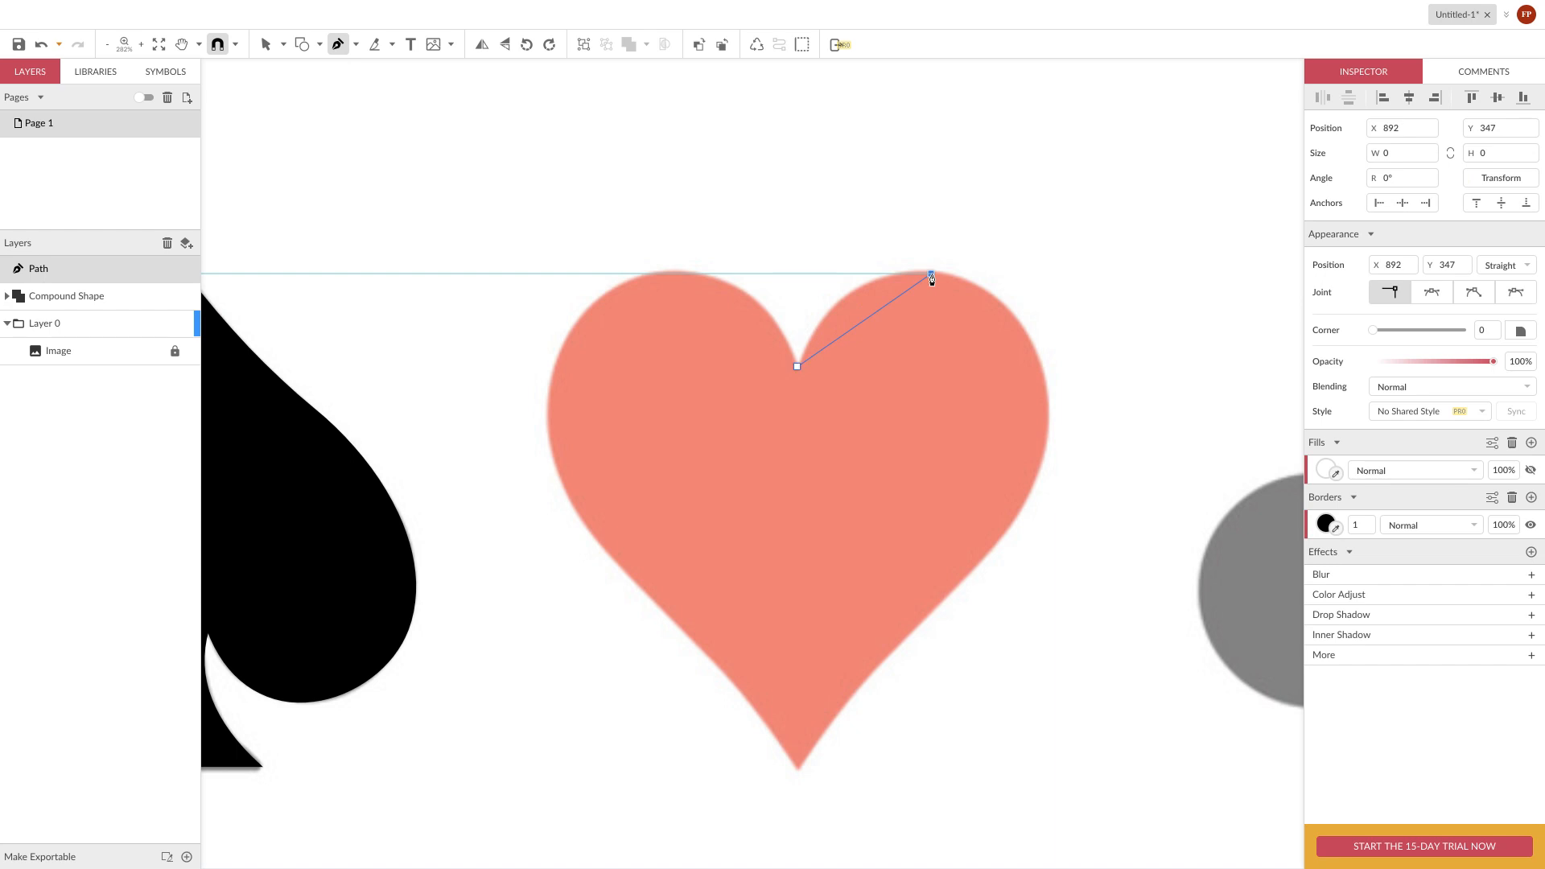
drag(932, 278, 1028, 280)
drag(1029, 282, 1028, 281)
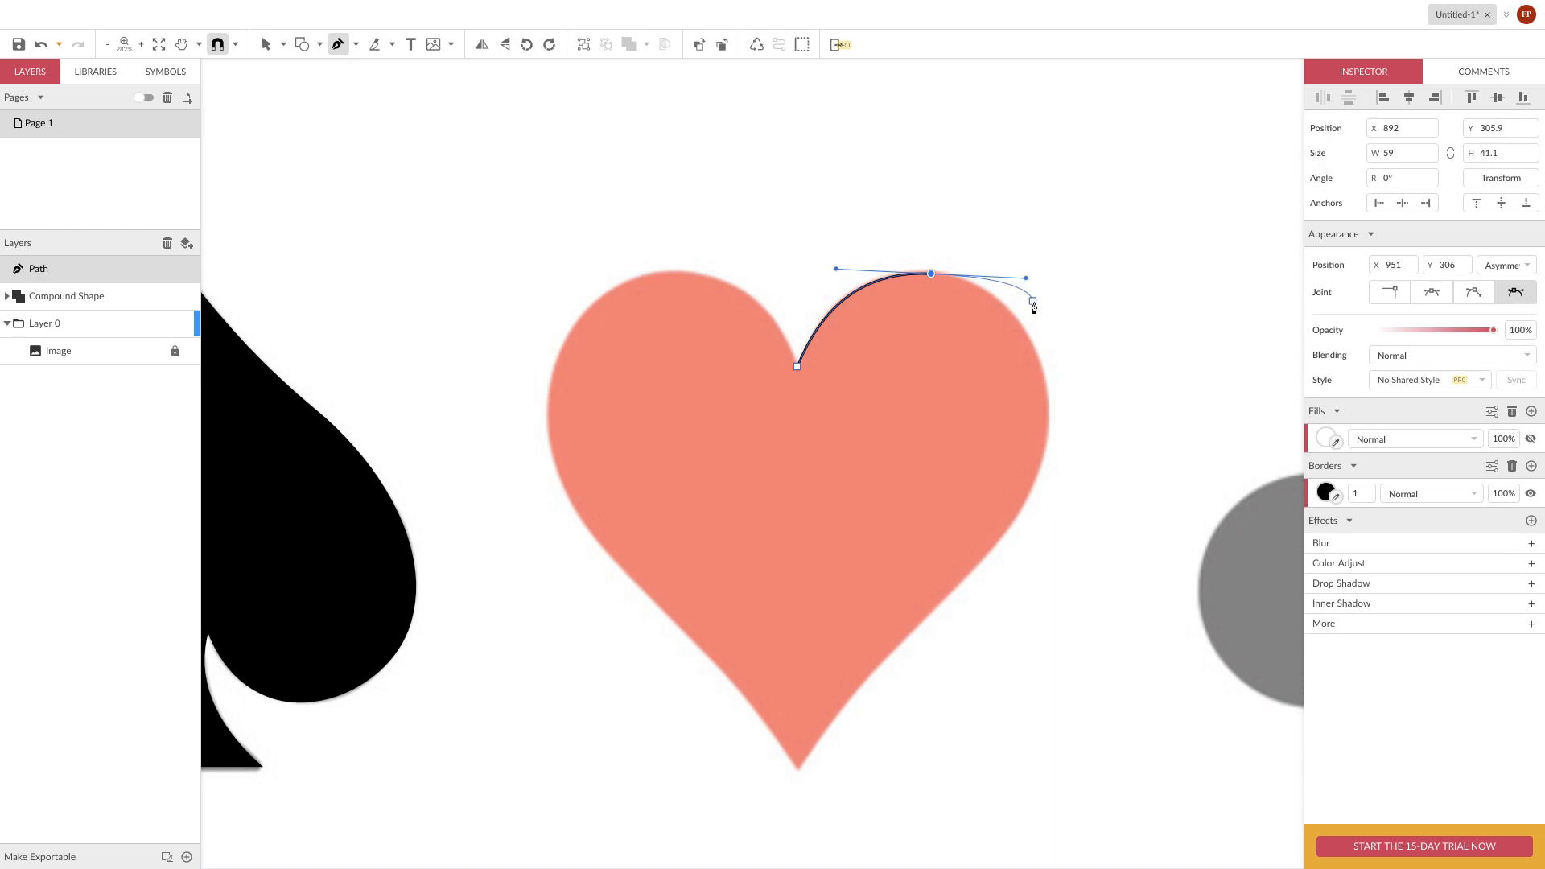
Trace the heart's right side with two curved segments down to its lower right edge
click(1036, 483)
drag(1035, 483, 995, 566)
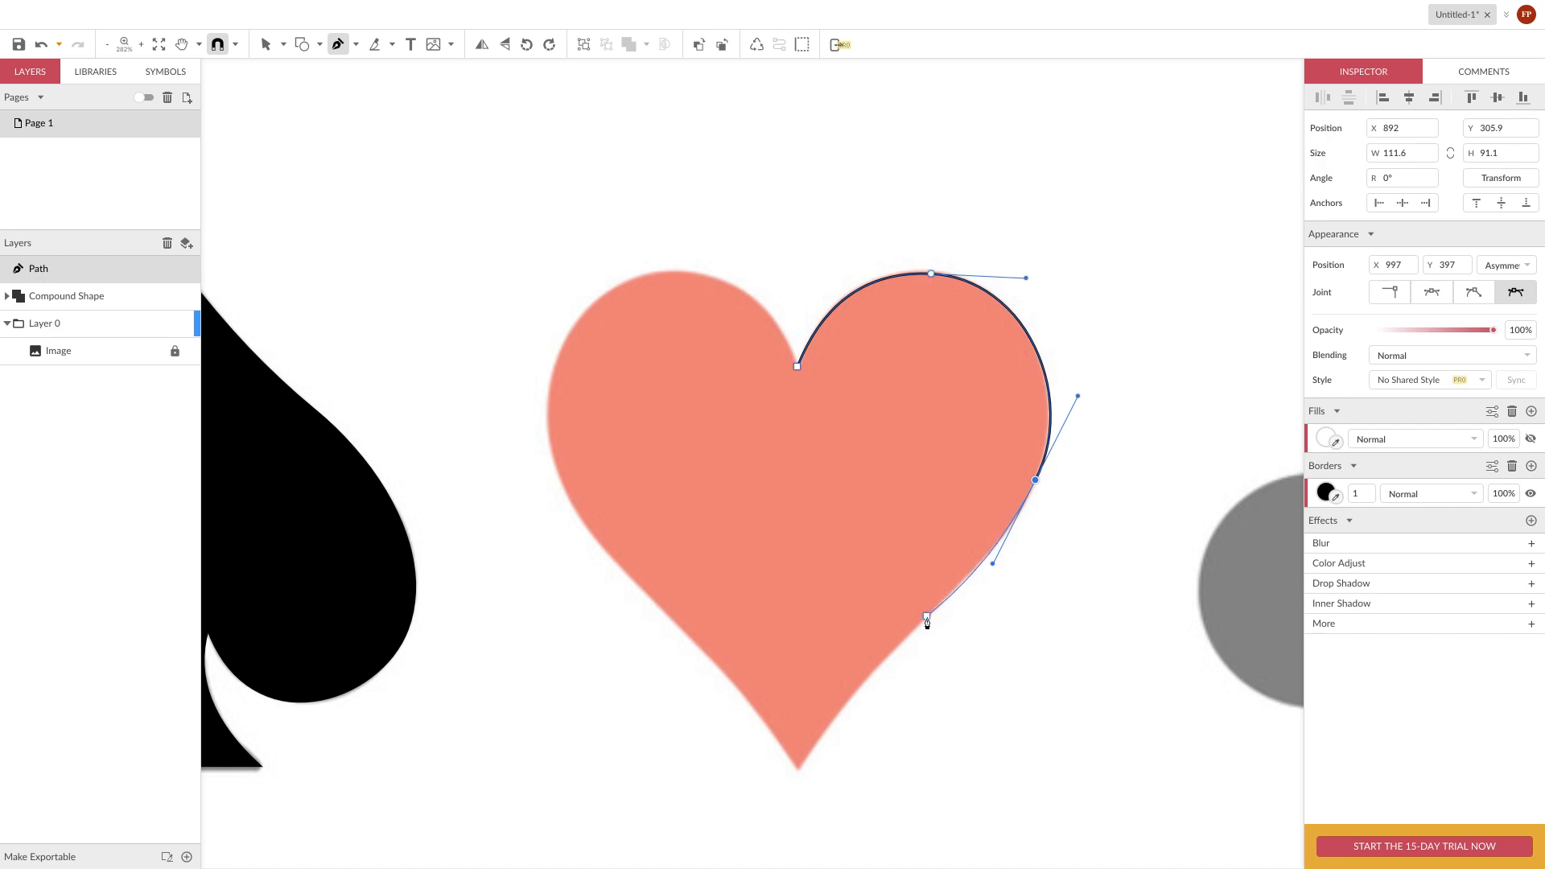
mouse_move(927, 620)
mouse_down()
mouse_move(874, 683)
mouse_move(877, 669)
mouse_up()
Curve the path to the heart's bottom tip and close it with a straight centre line up to the notch
click(809, 754)
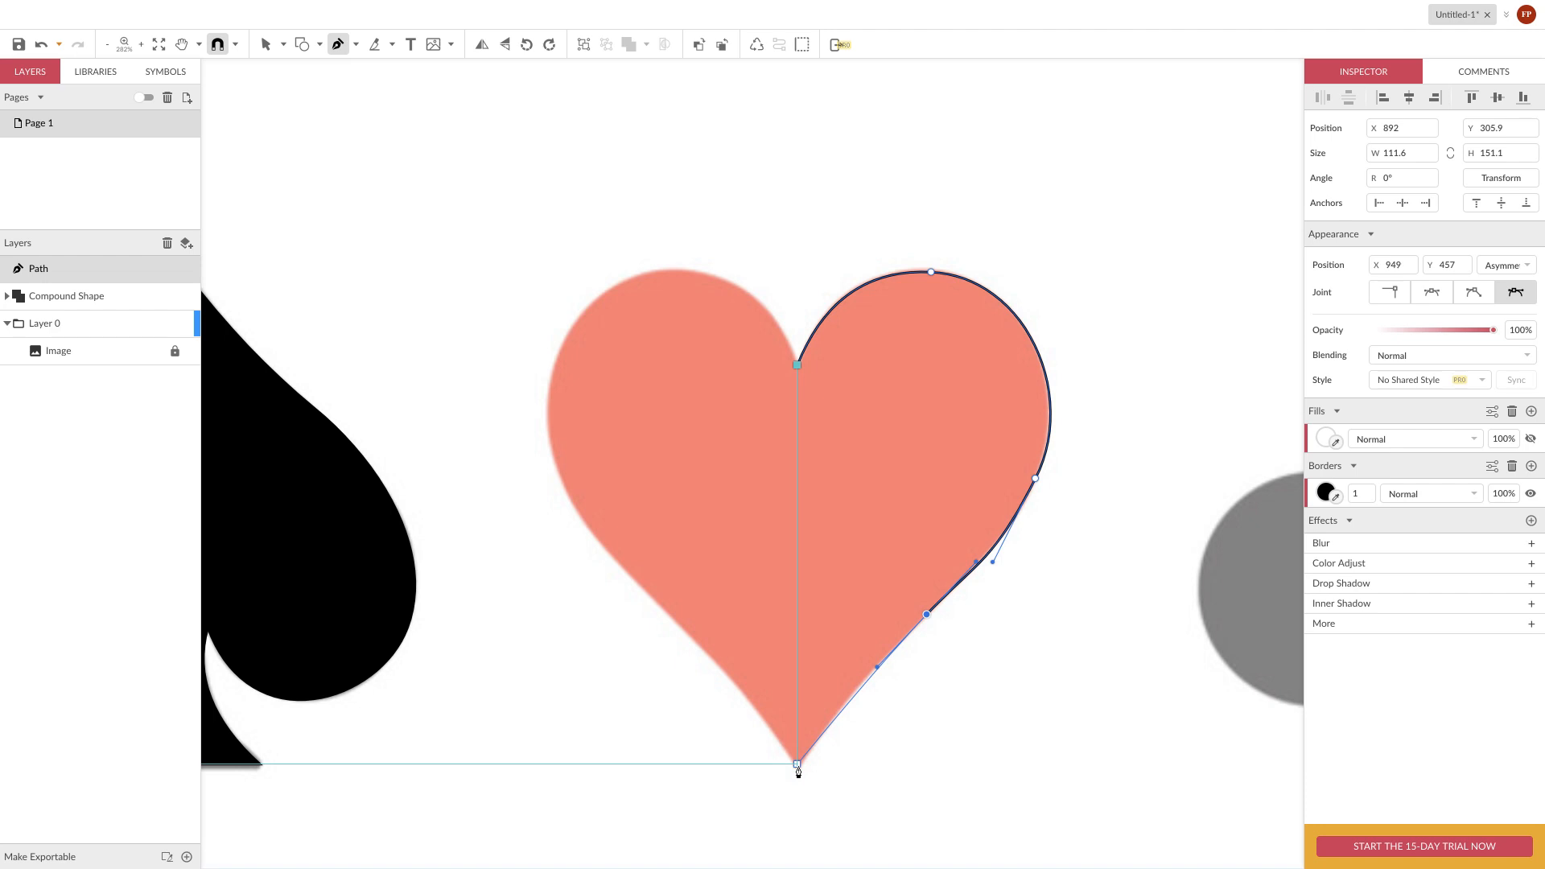
click(798, 766)
drag(798, 771, 749, 829)
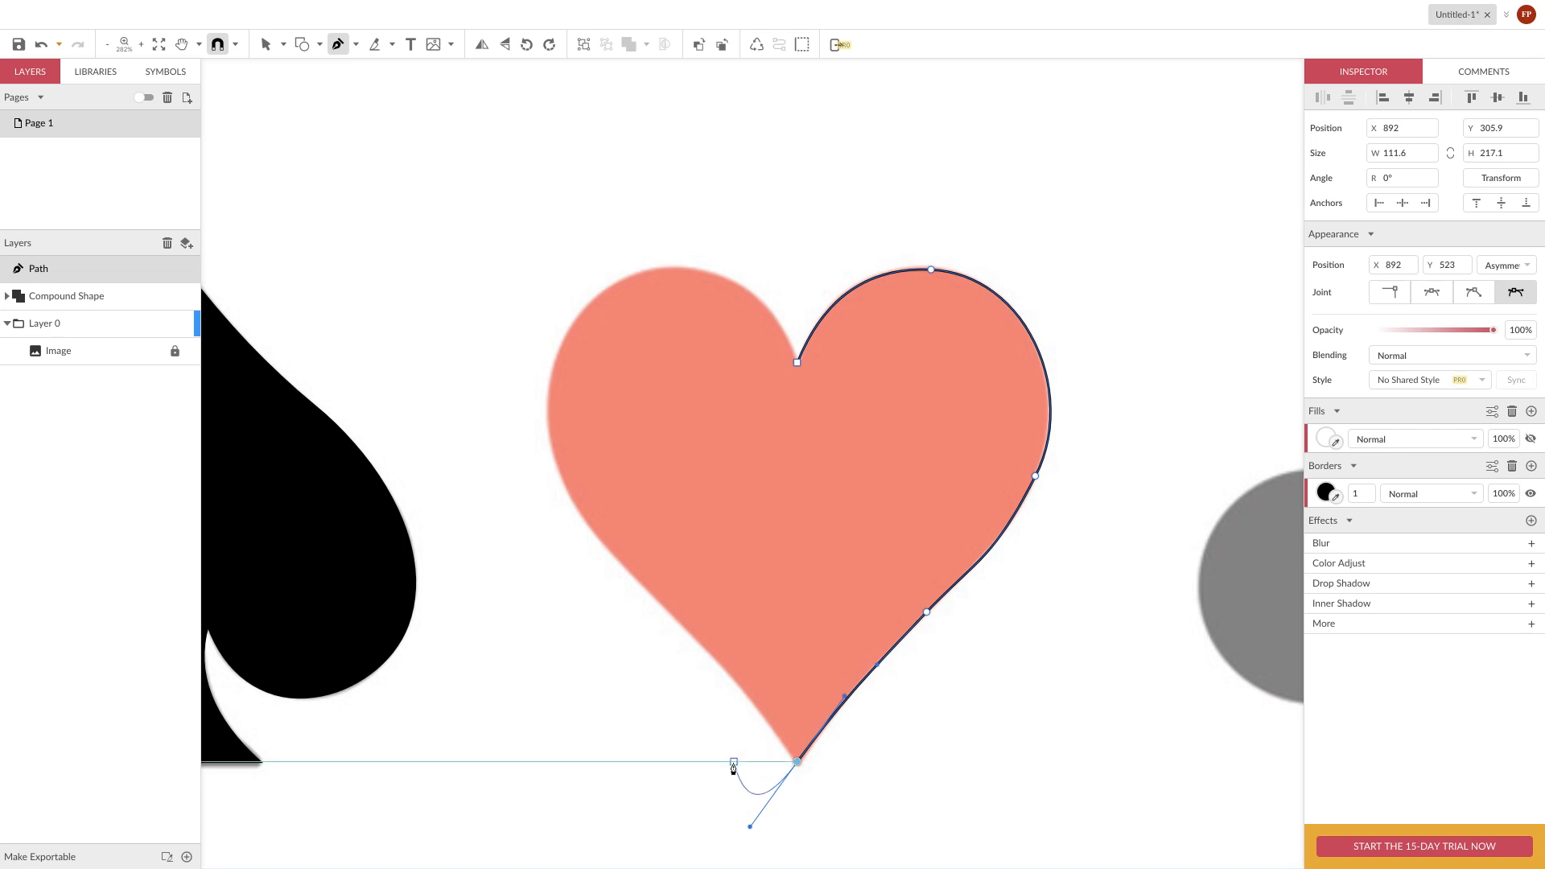
click(798, 765)
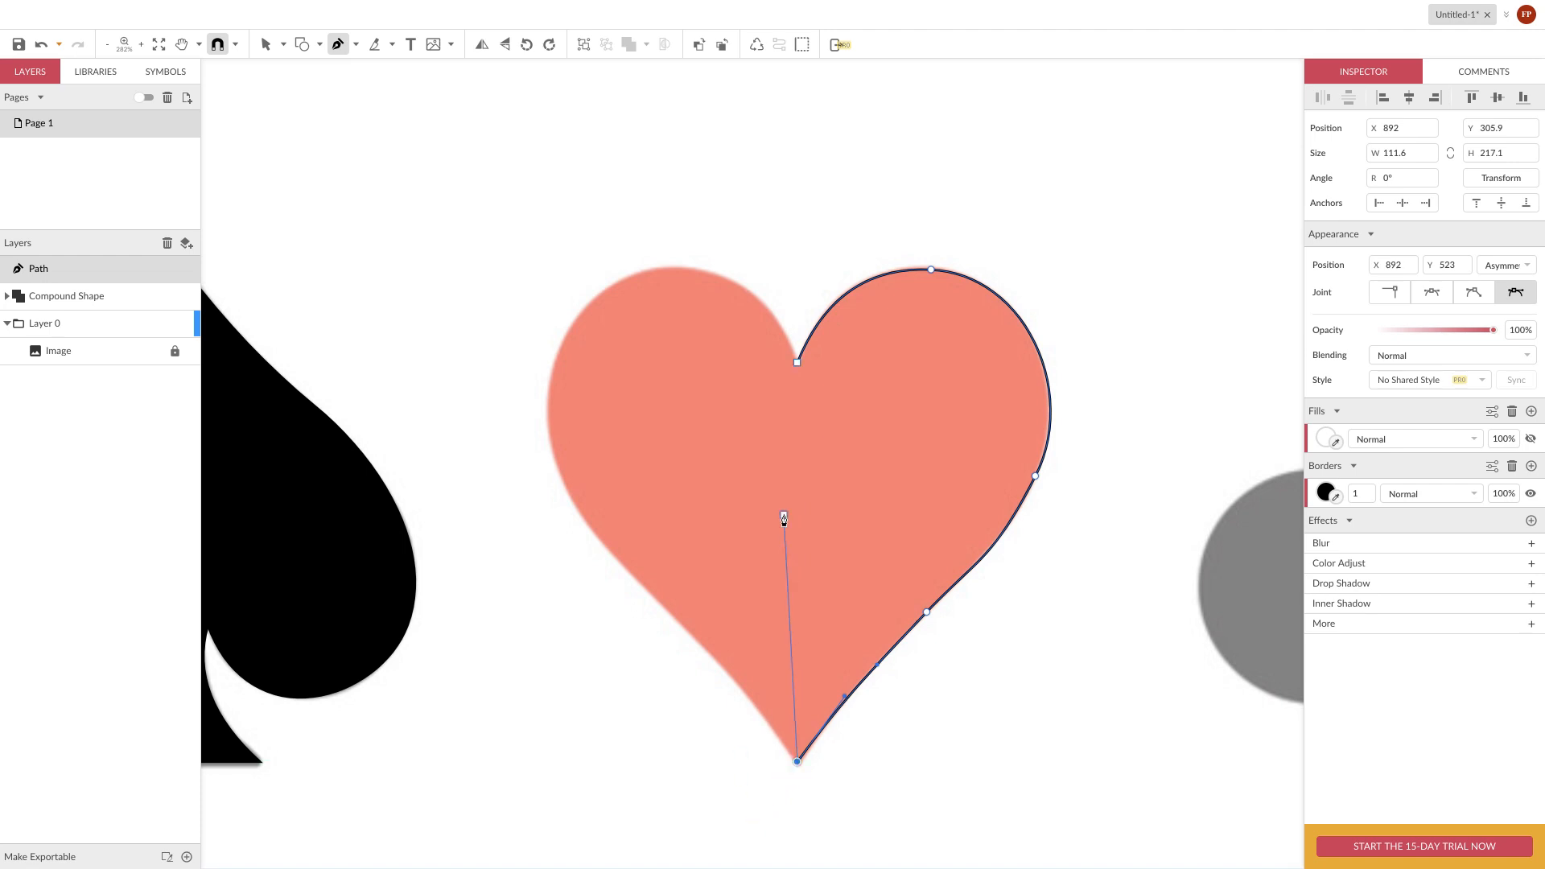
click(798, 364)
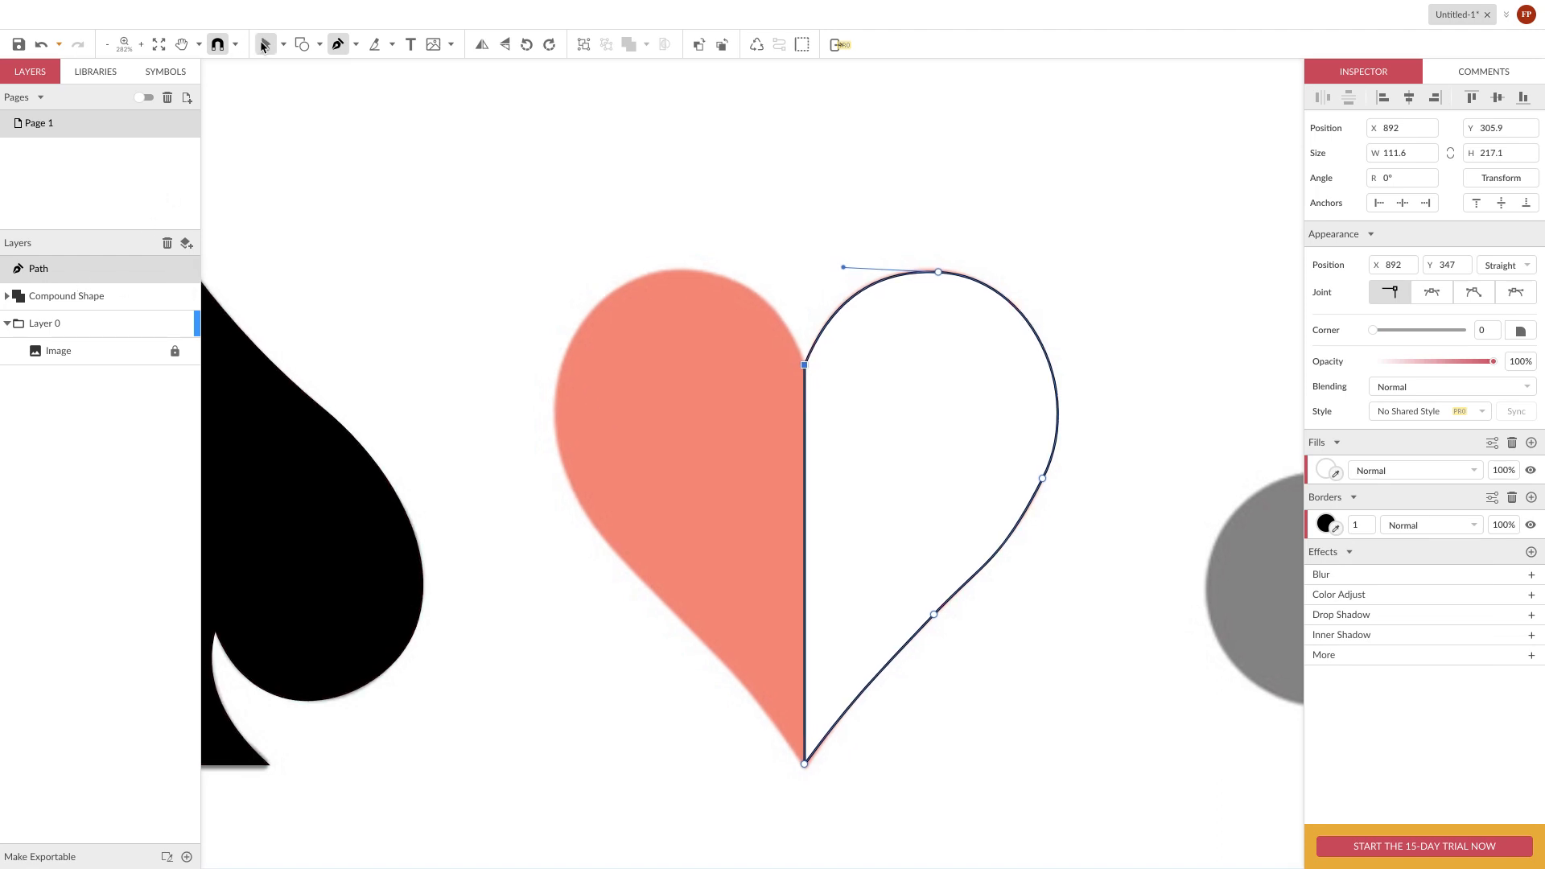
With the Subselect tool, move the anchor on the half-heart's right edge slightly up to X 997, Y 396
click(285, 47)
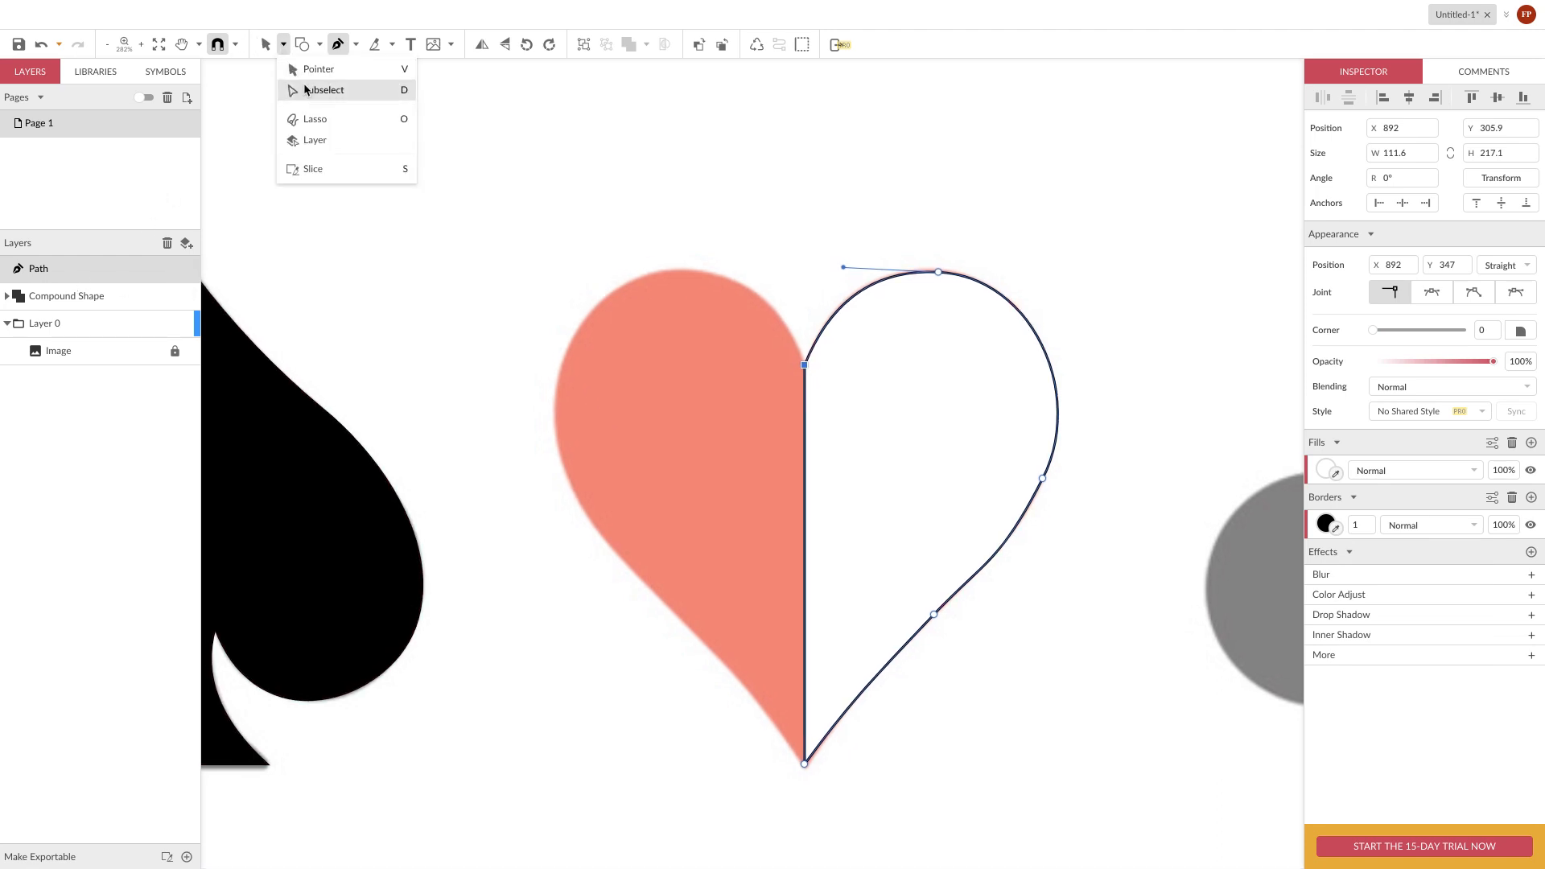
click(302, 88)
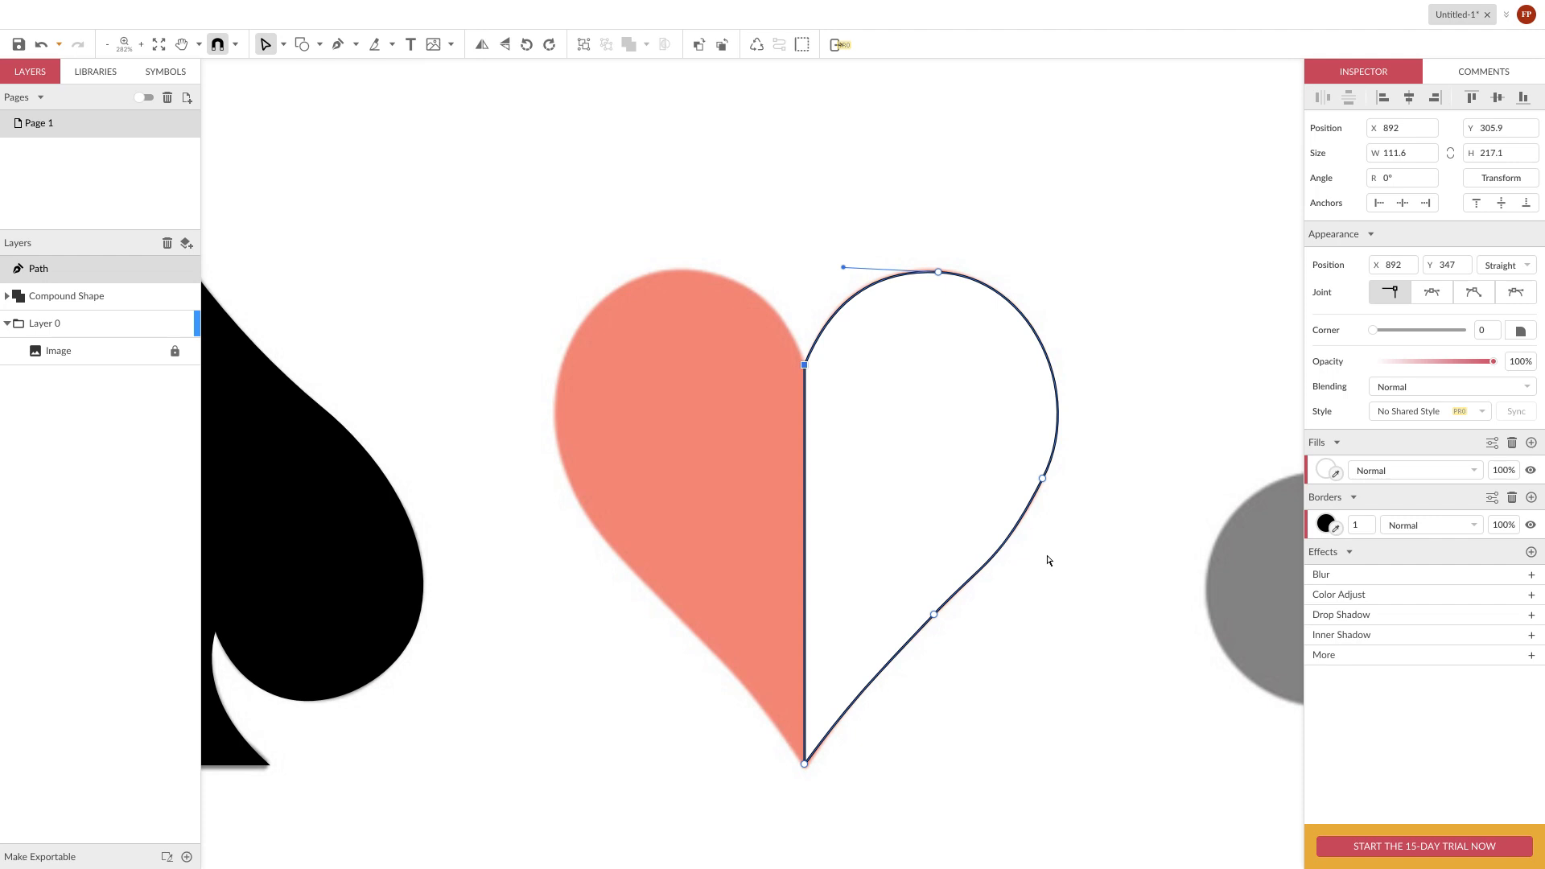
click(1043, 480)
mouse_move(1042, 478)
mouse_down()
mouse_move(1068, 481)
mouse_move(1090, 405)
mouse_move(969, 452)
mouse_move(1043, 479)
mouse_up()
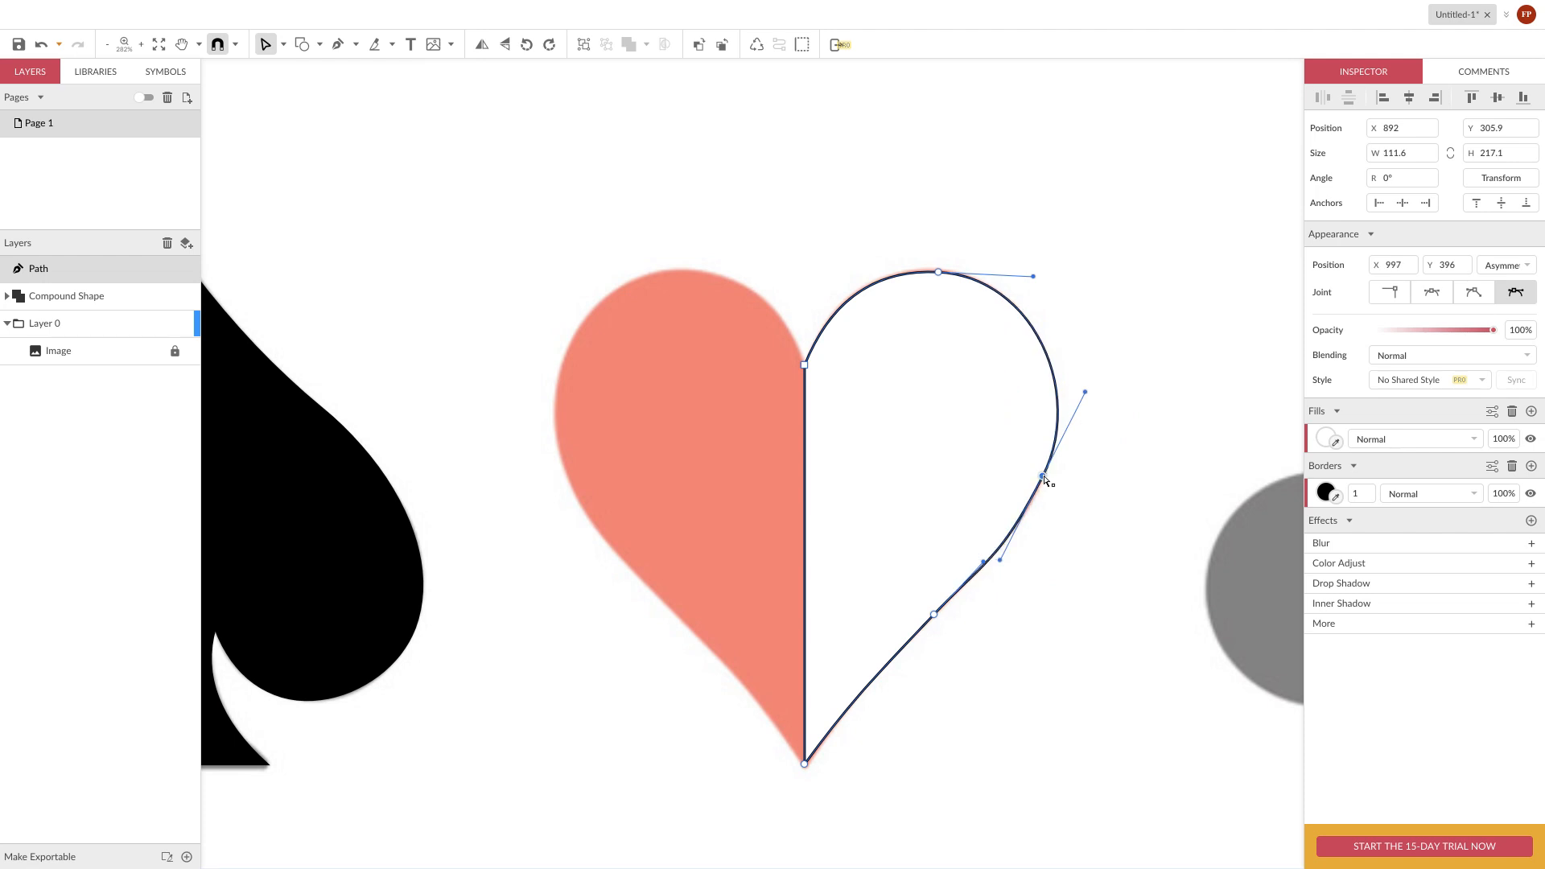
click(1075, 520)
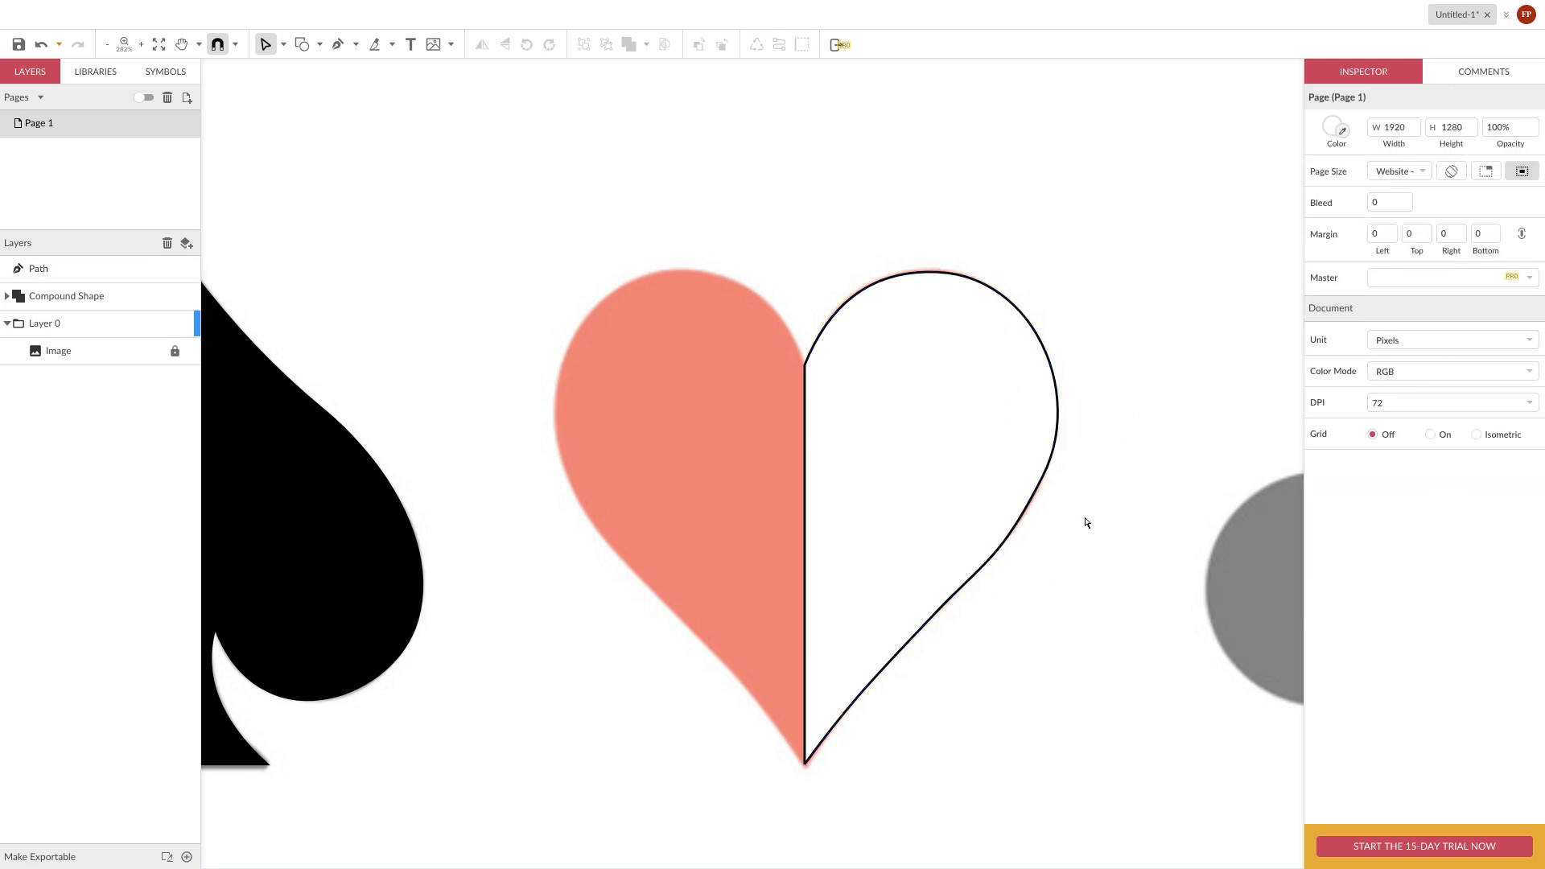
Reselect the anchor on the half-heart's right edge and nudge it to X 996, Y 399
mouse_move(1096, 523)
mouse_down()
mouse_move(1021, 456)
mouse_move(1072, 514)
mouse_move(1041, 479)
mouse_move(1104, 517)
mouse_up()
click(1103, 519)
click(1043, 482)
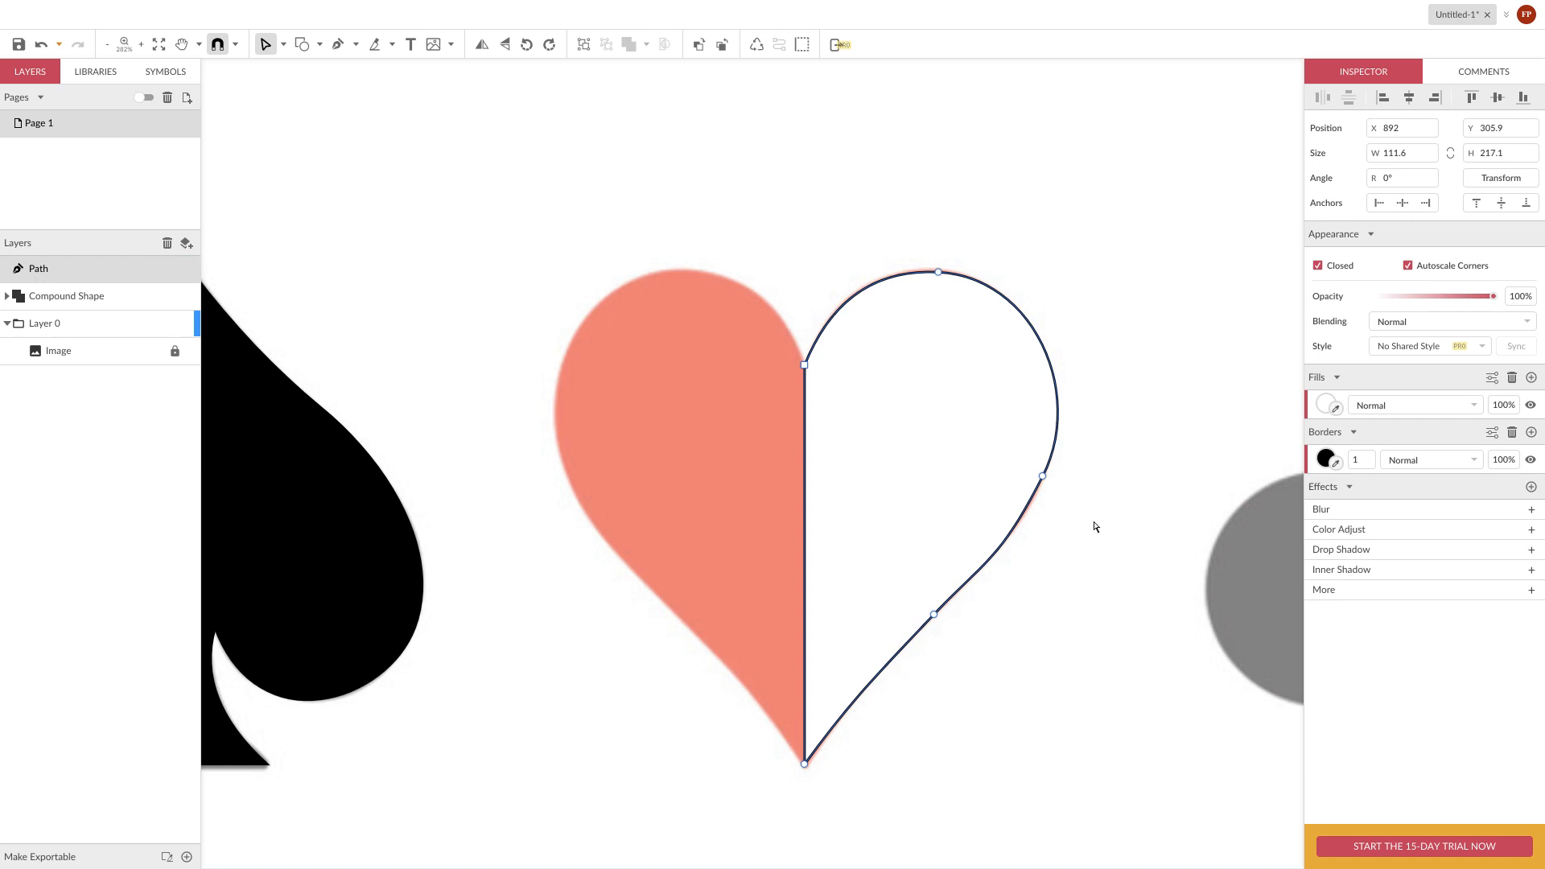
drag(1078, 545, 1040, 473)
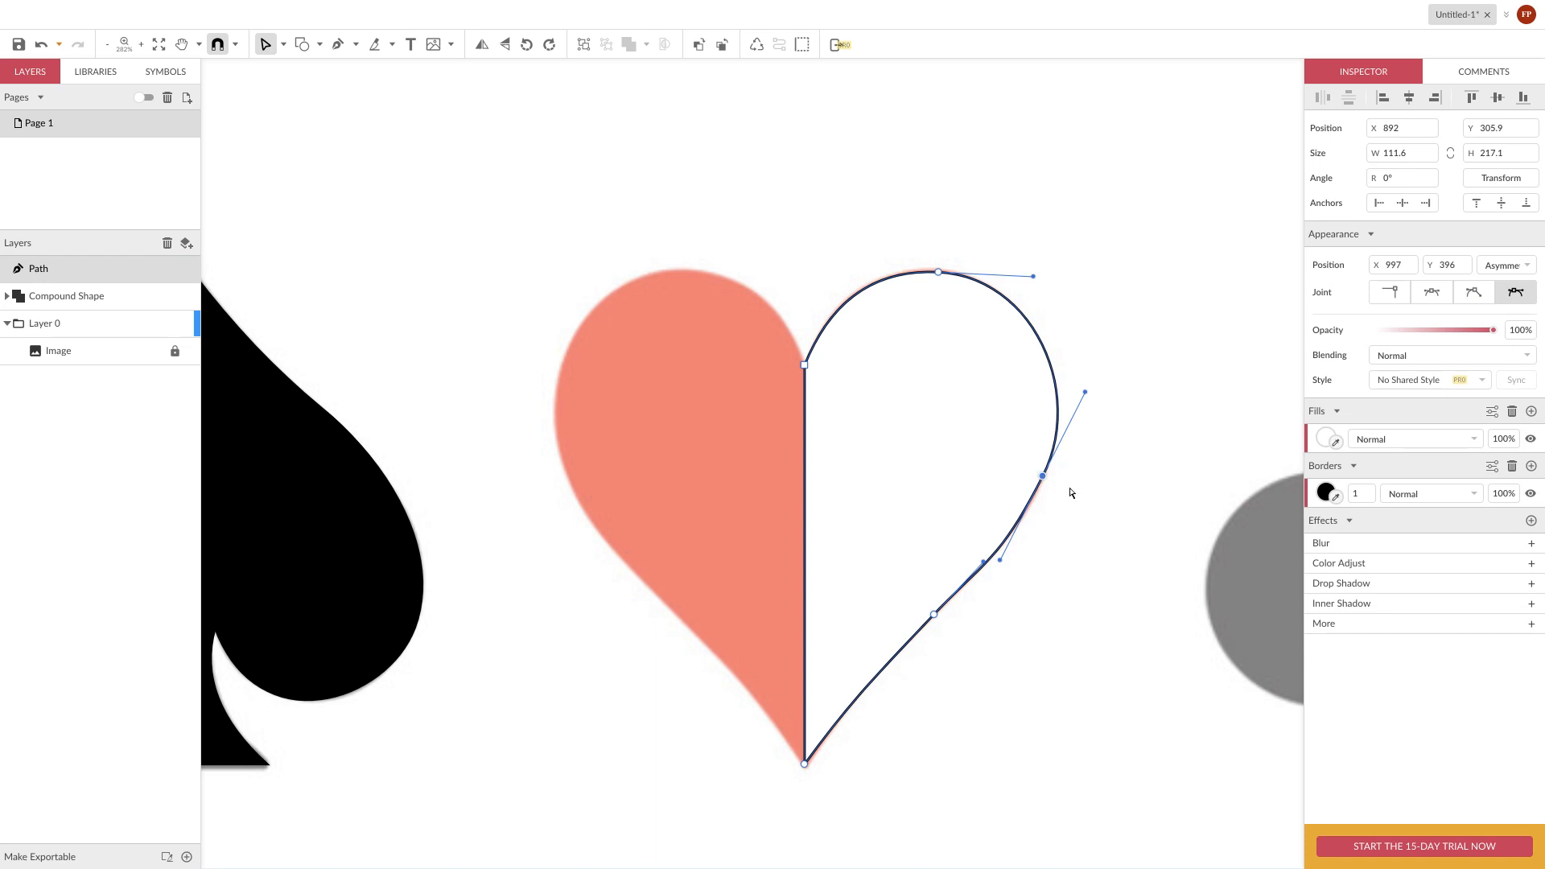
key(Down)
key(Down)
key(Down)
key(Down)
key(Down)
key(Down)
key(Right)
key(Right)
key(Right)
key(Right)
key(Up)
key(Up)
key(Up)
key(Up)
key(Up)
key(Up)
key(Left)
key(Left)
key(Left)
key(Left)
key(Left)
key(Left)
key(Left)
key(Left)
key(Down)
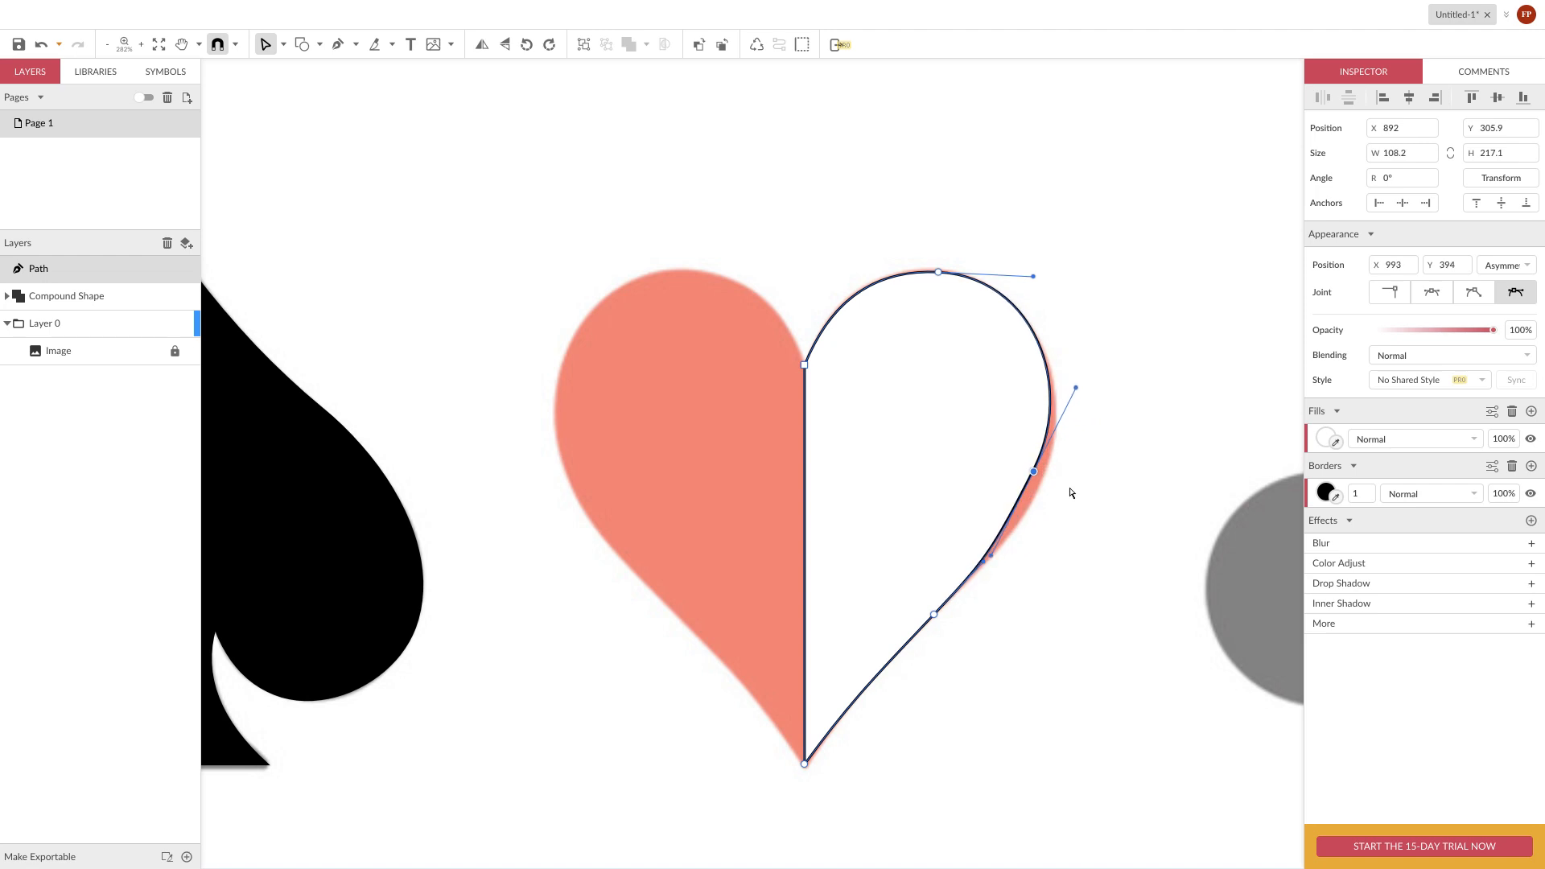
key(Right)
key(Right)
key(Right)
key(Down)
key(Down)
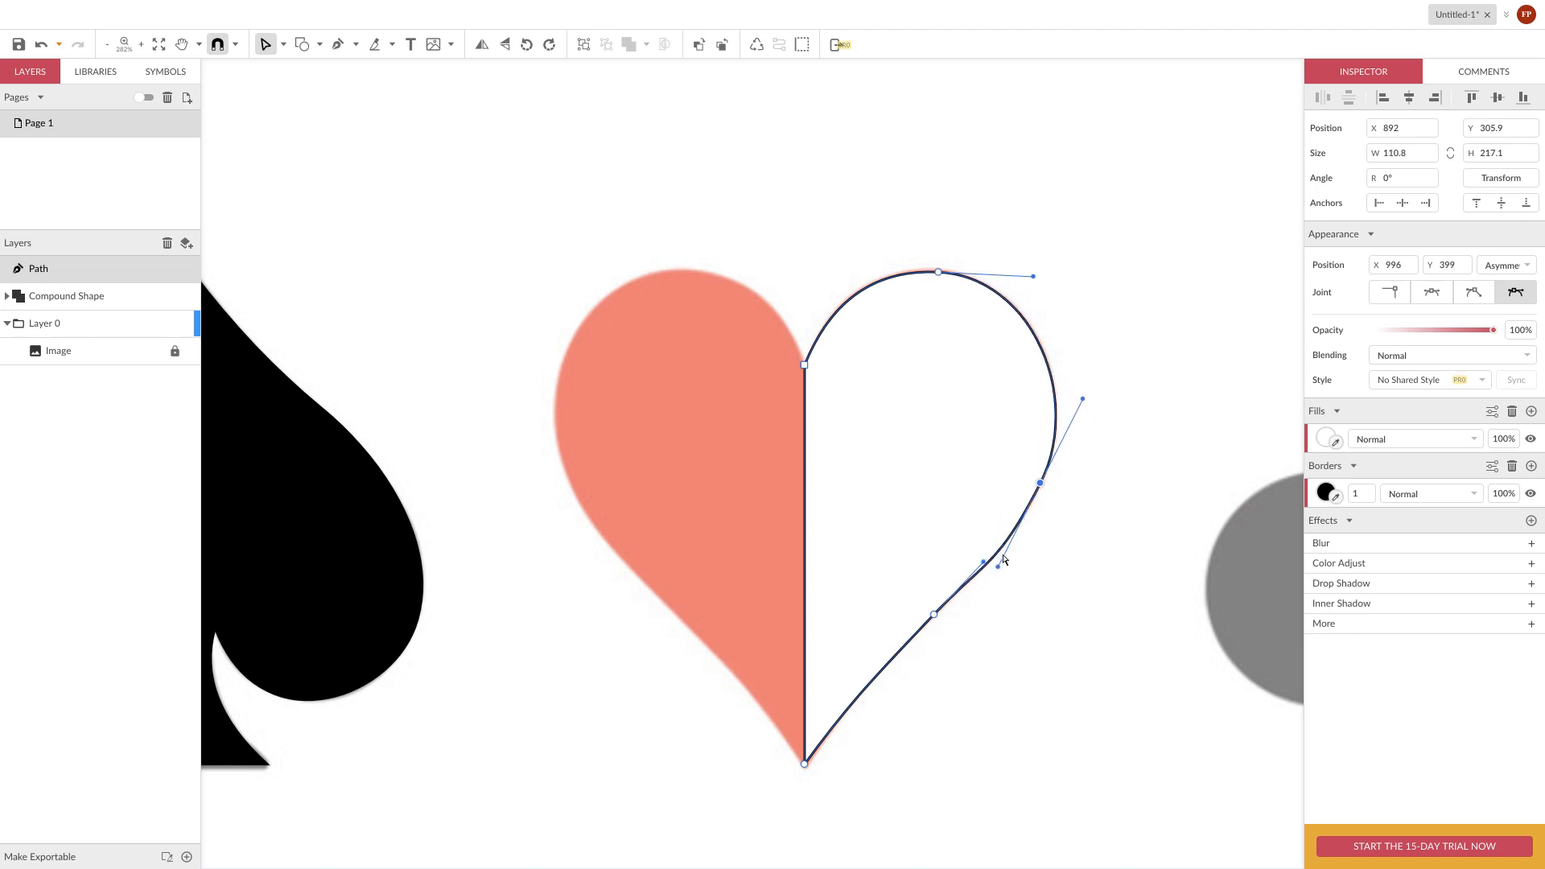
Refine the curve handles below the half-heart's right-edge anchor to fit the image and nudge that anchor down to Y 400
drag(999, 567, 1010, 548)
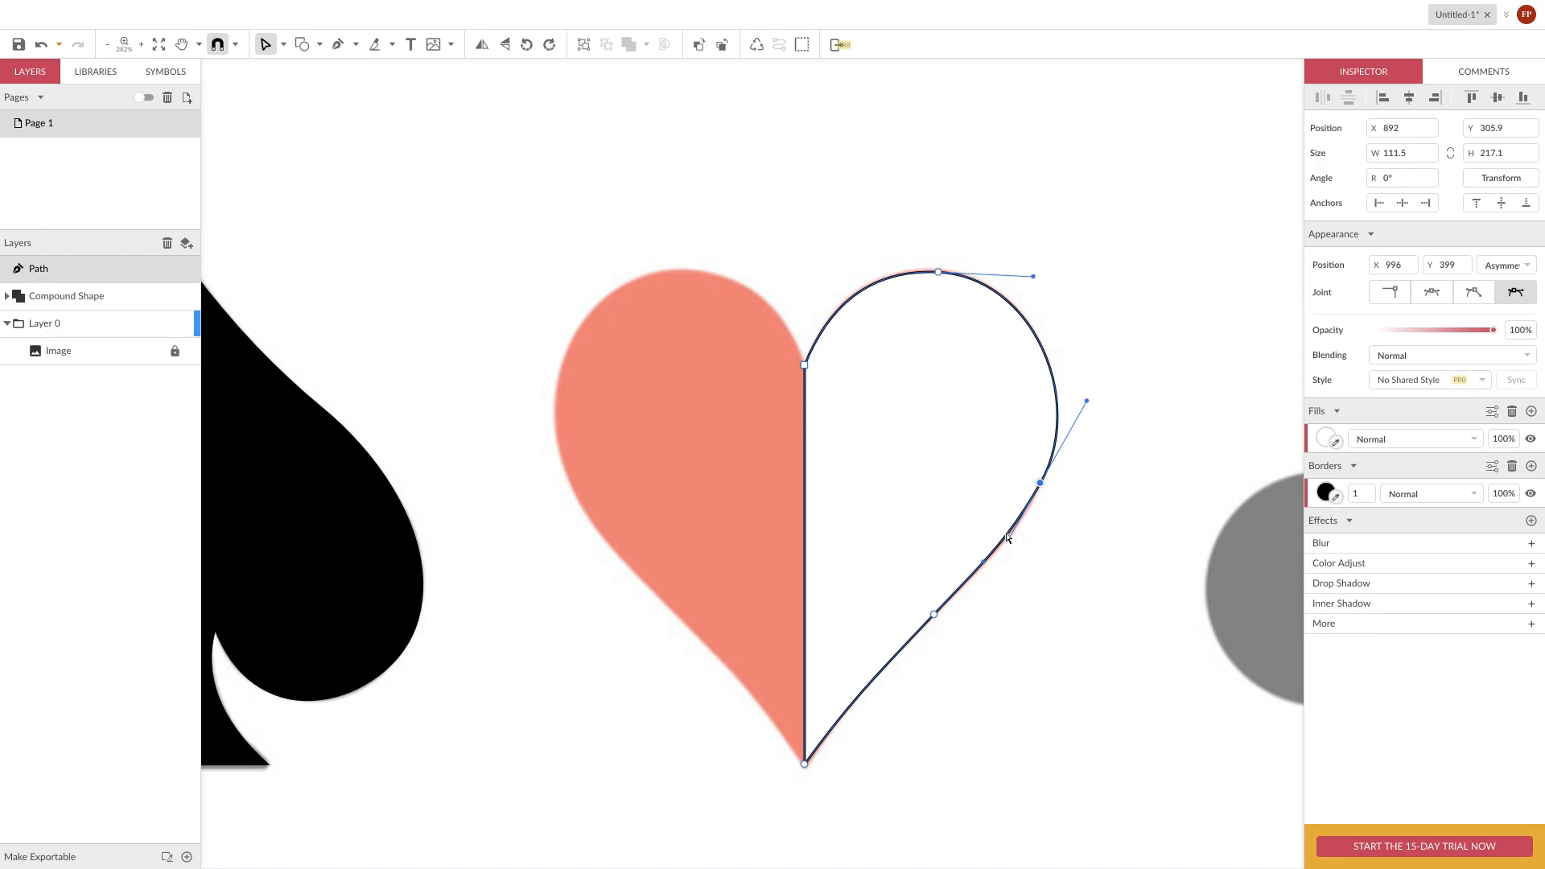
drag(1010, 547, 1001, 548)
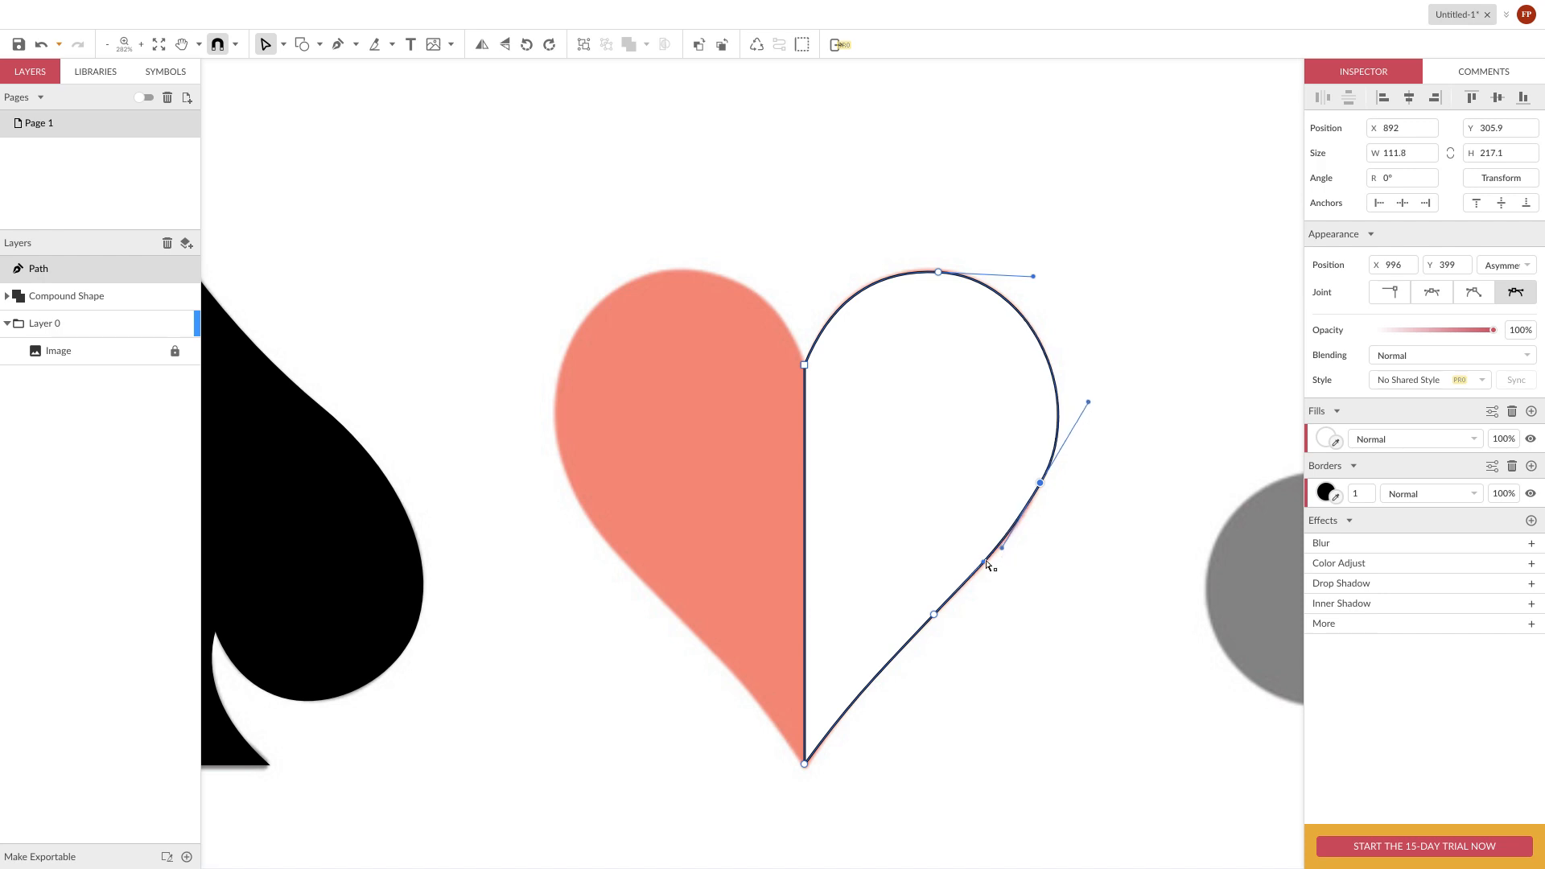
click(985, 566)
click(996, 562)
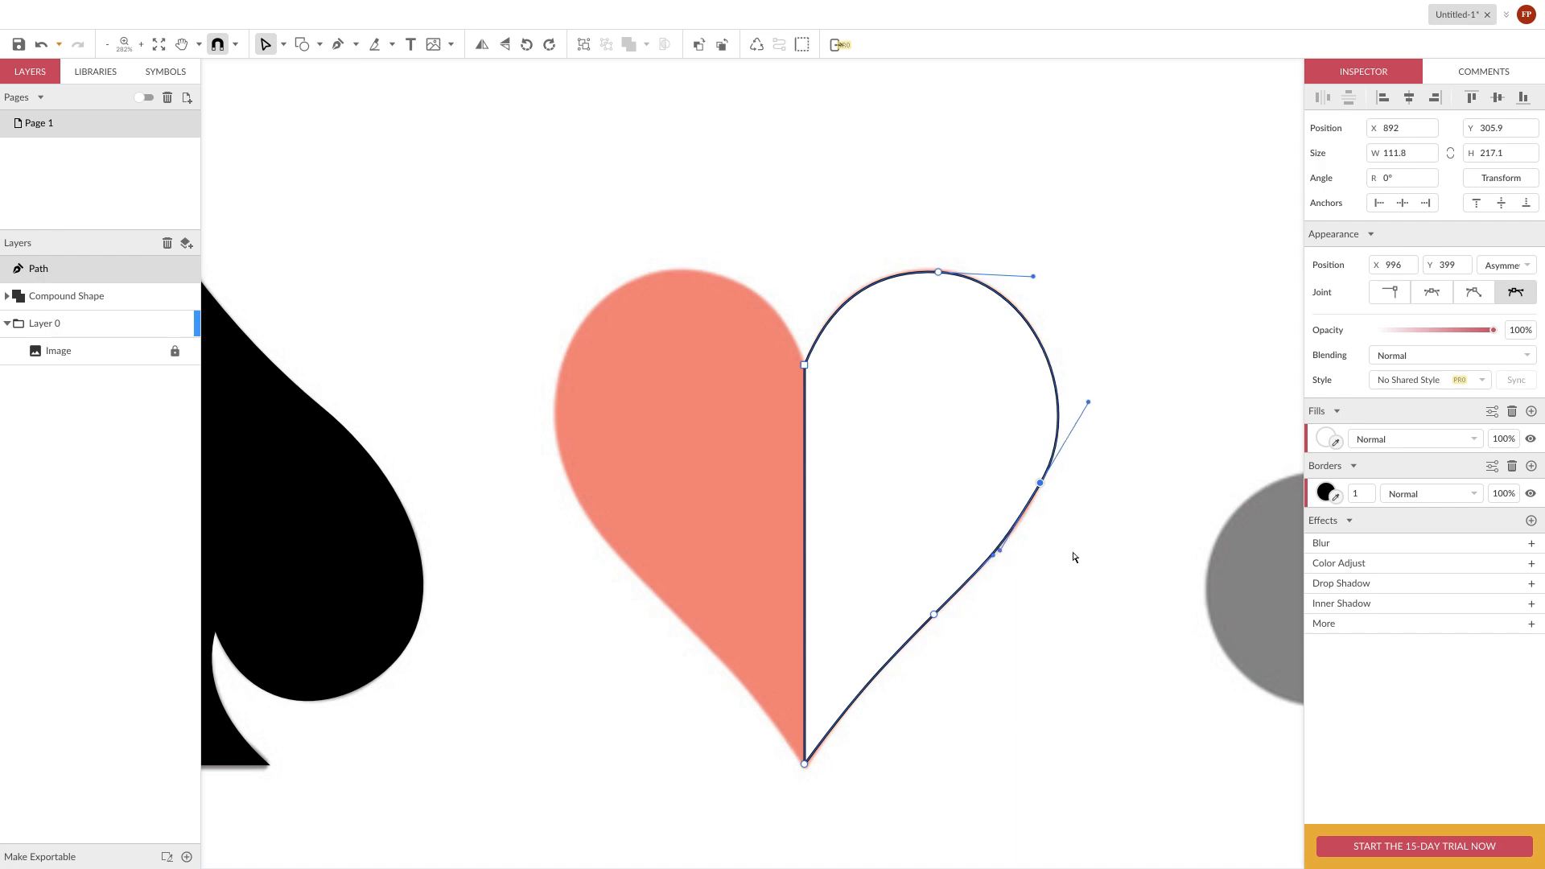
key(Down)
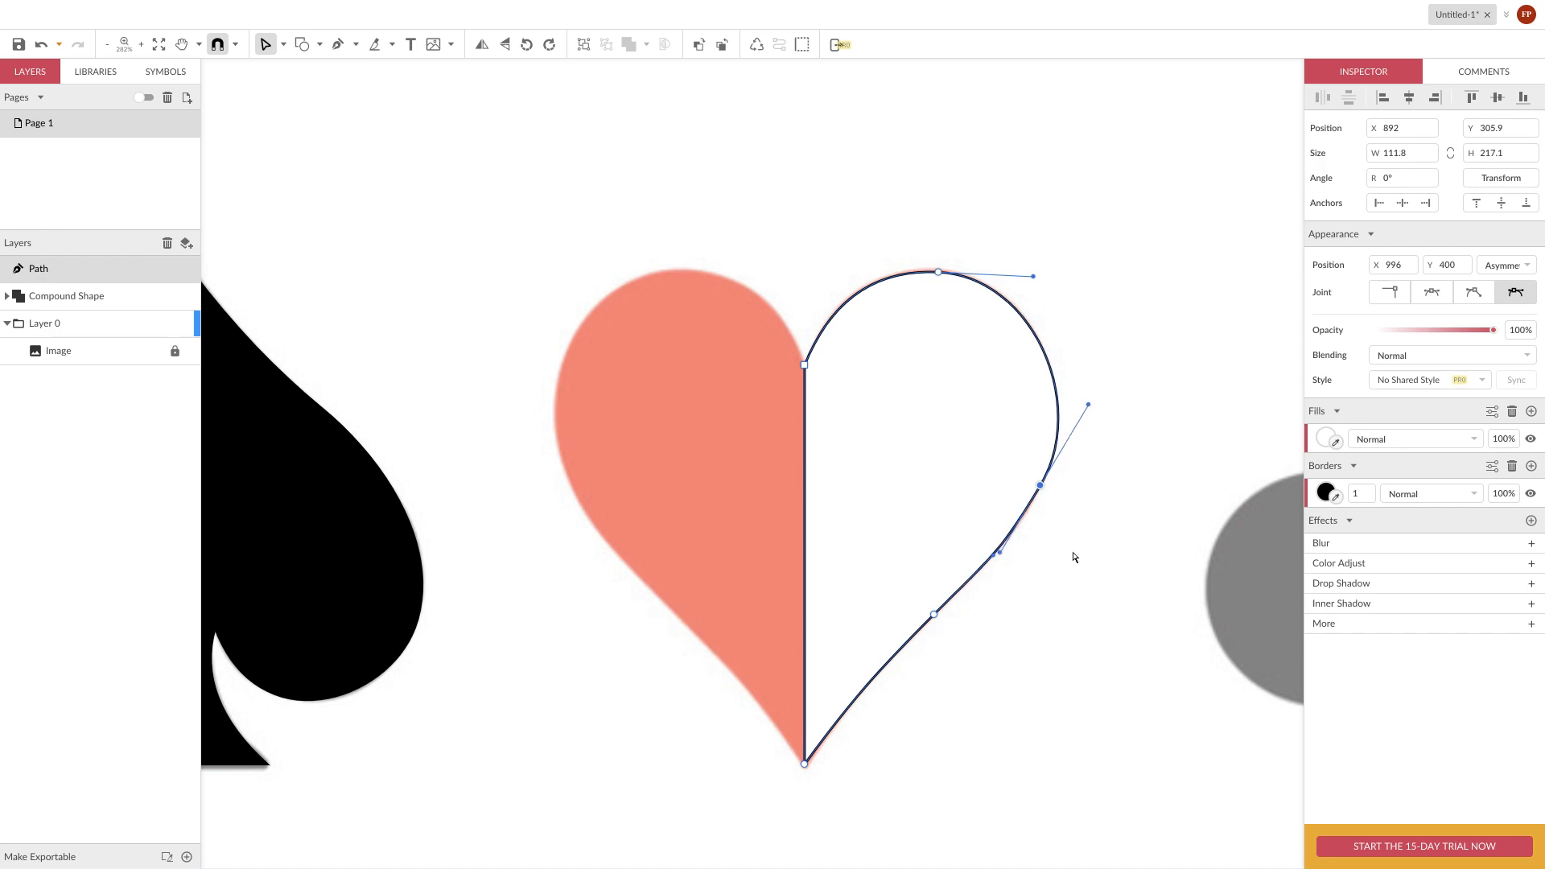
click(1073, 557)
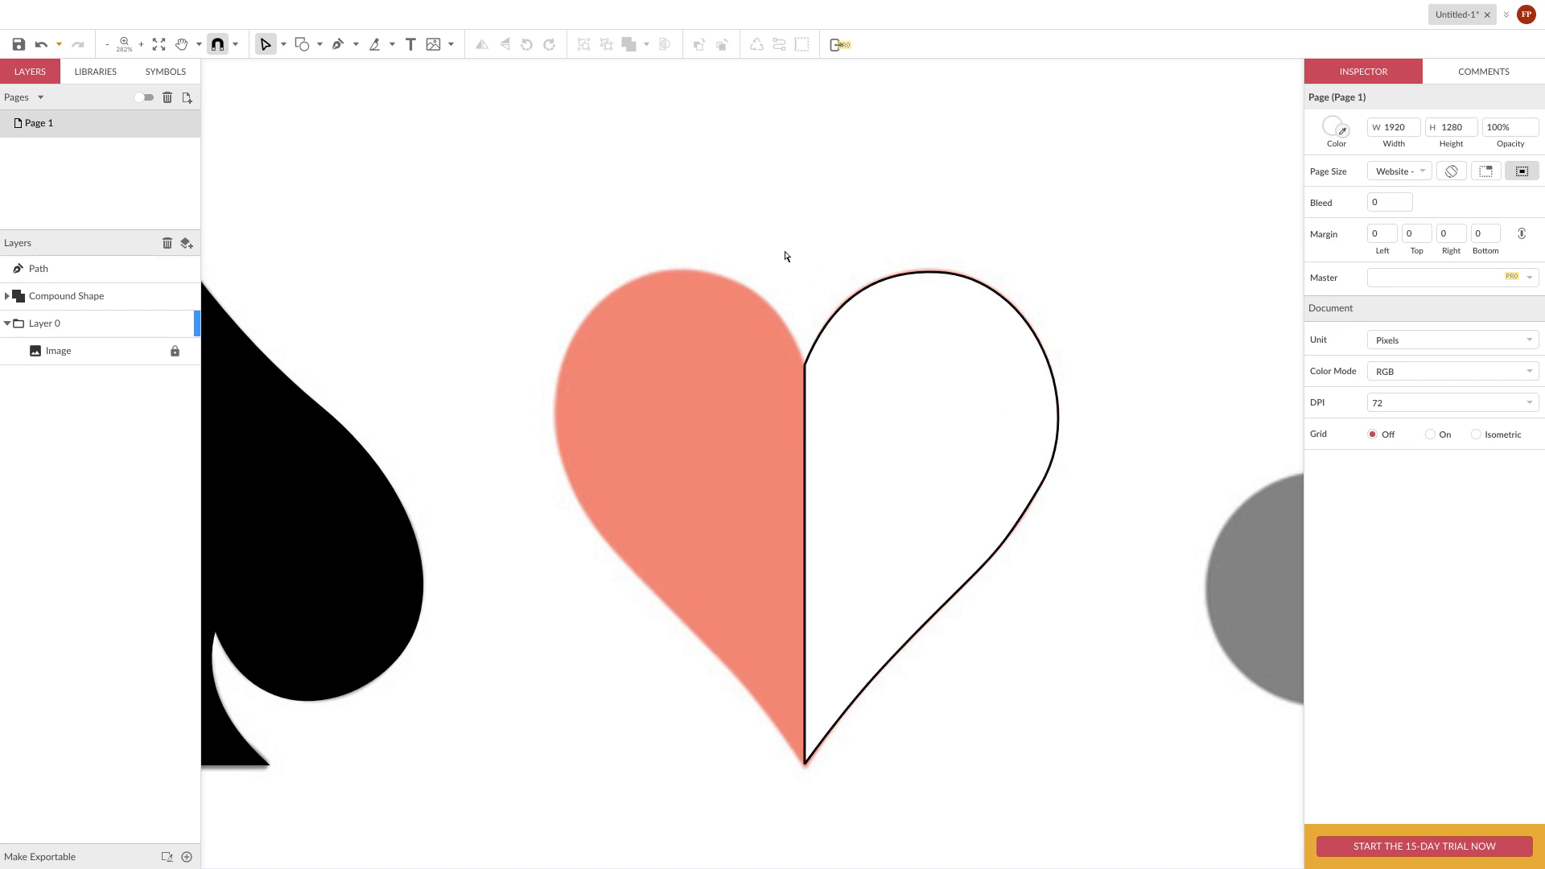
click(283, 45)
click(321, 66)
drag(710, 204, 1091, 821)
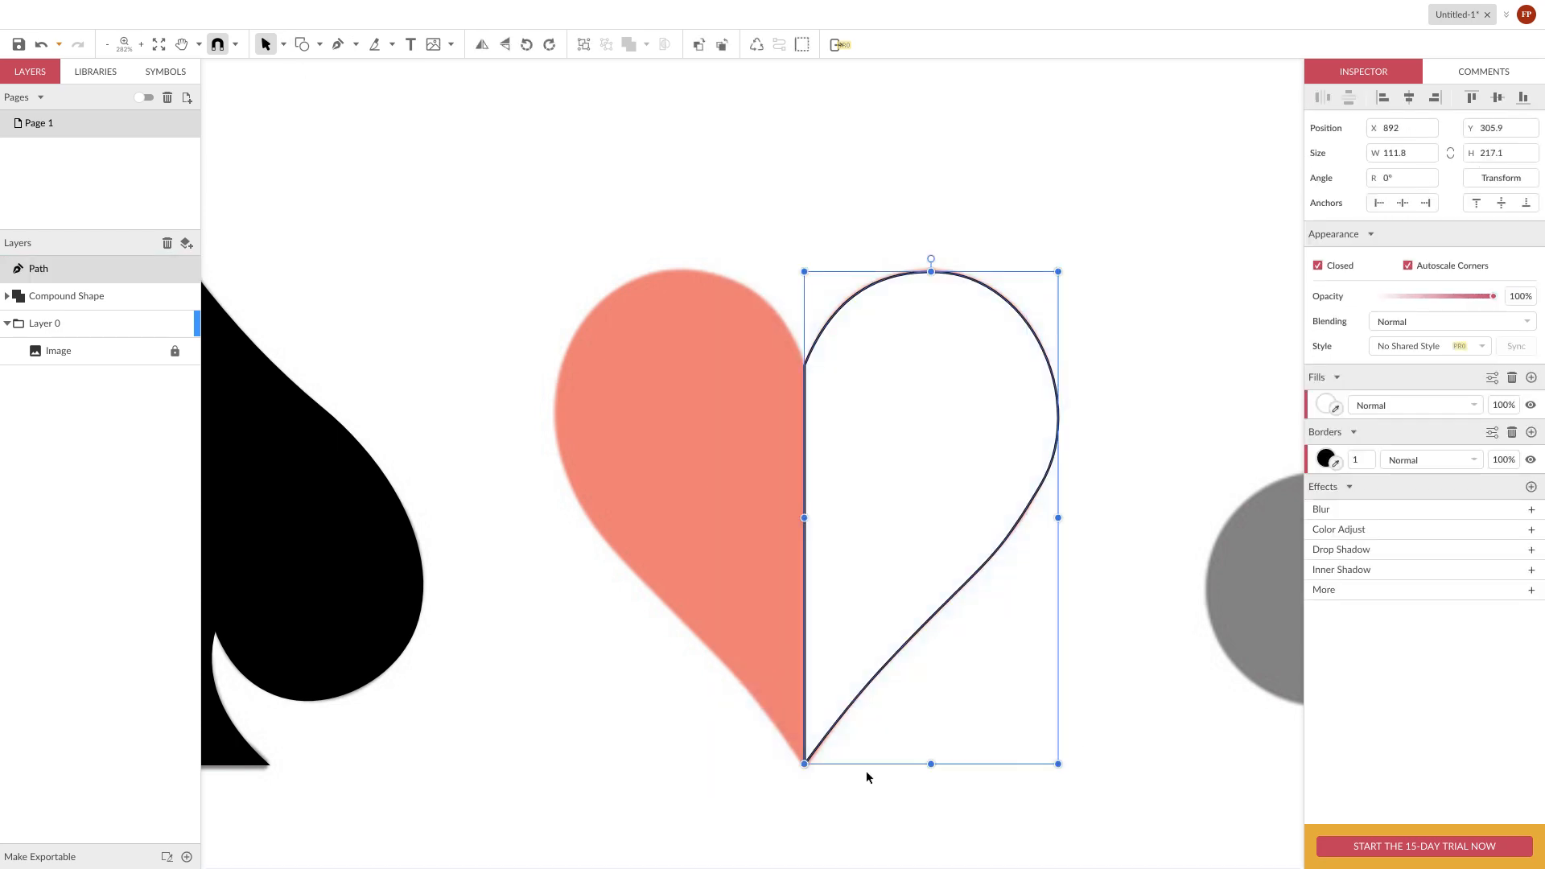
click(842, 797)
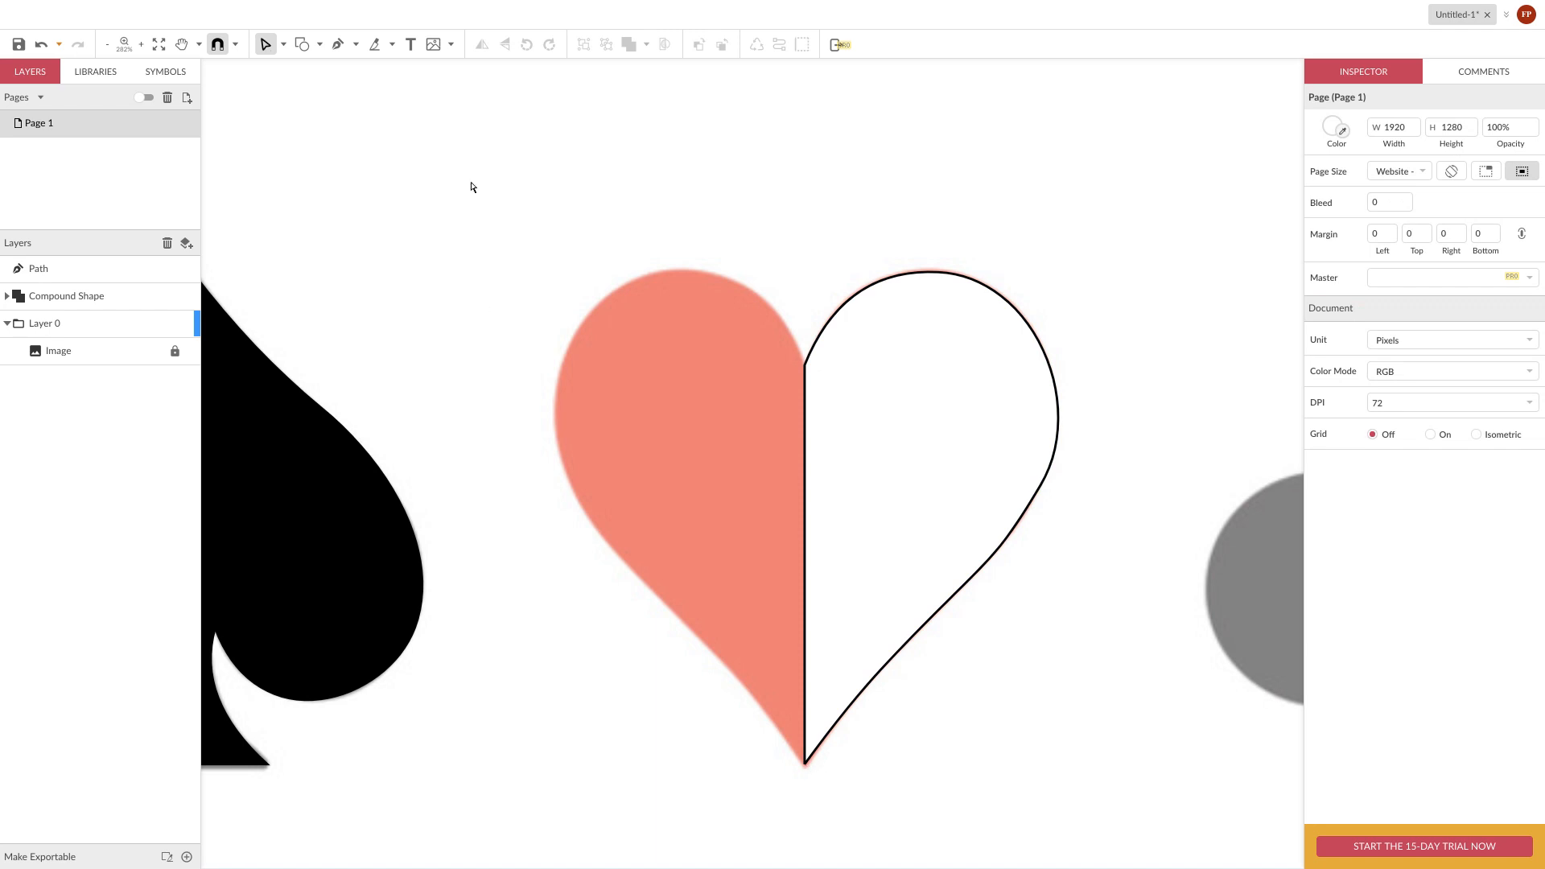
With the Subselect tool, nudge the anchor at the half-heart's bottom tip down by two pixels to meet the image's tip
click(283, 45)
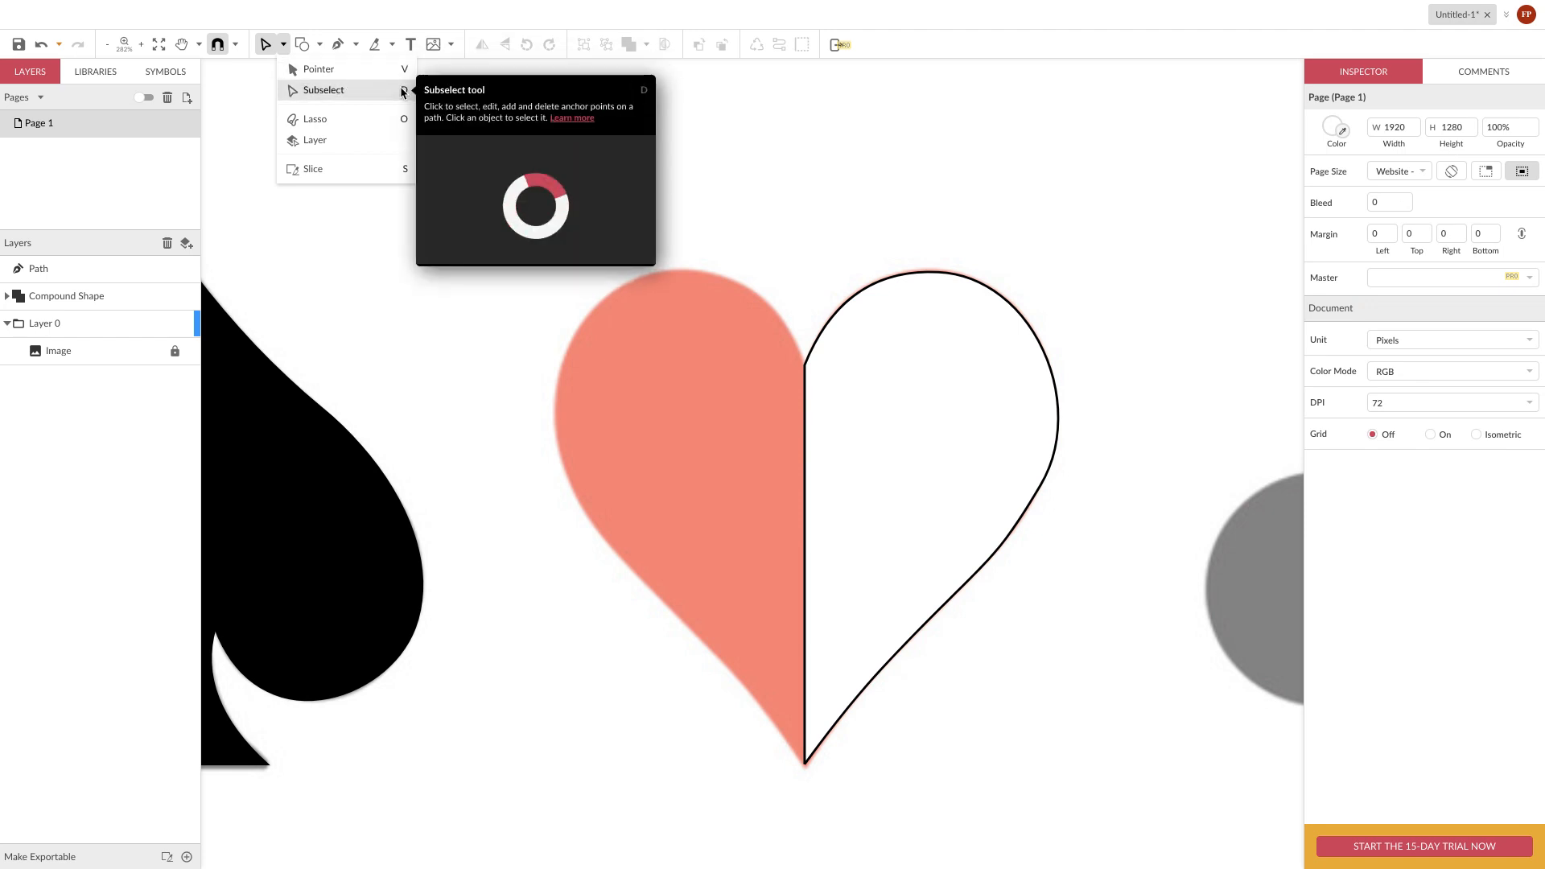
drag(833, 806, 786, 745)
key(Down)
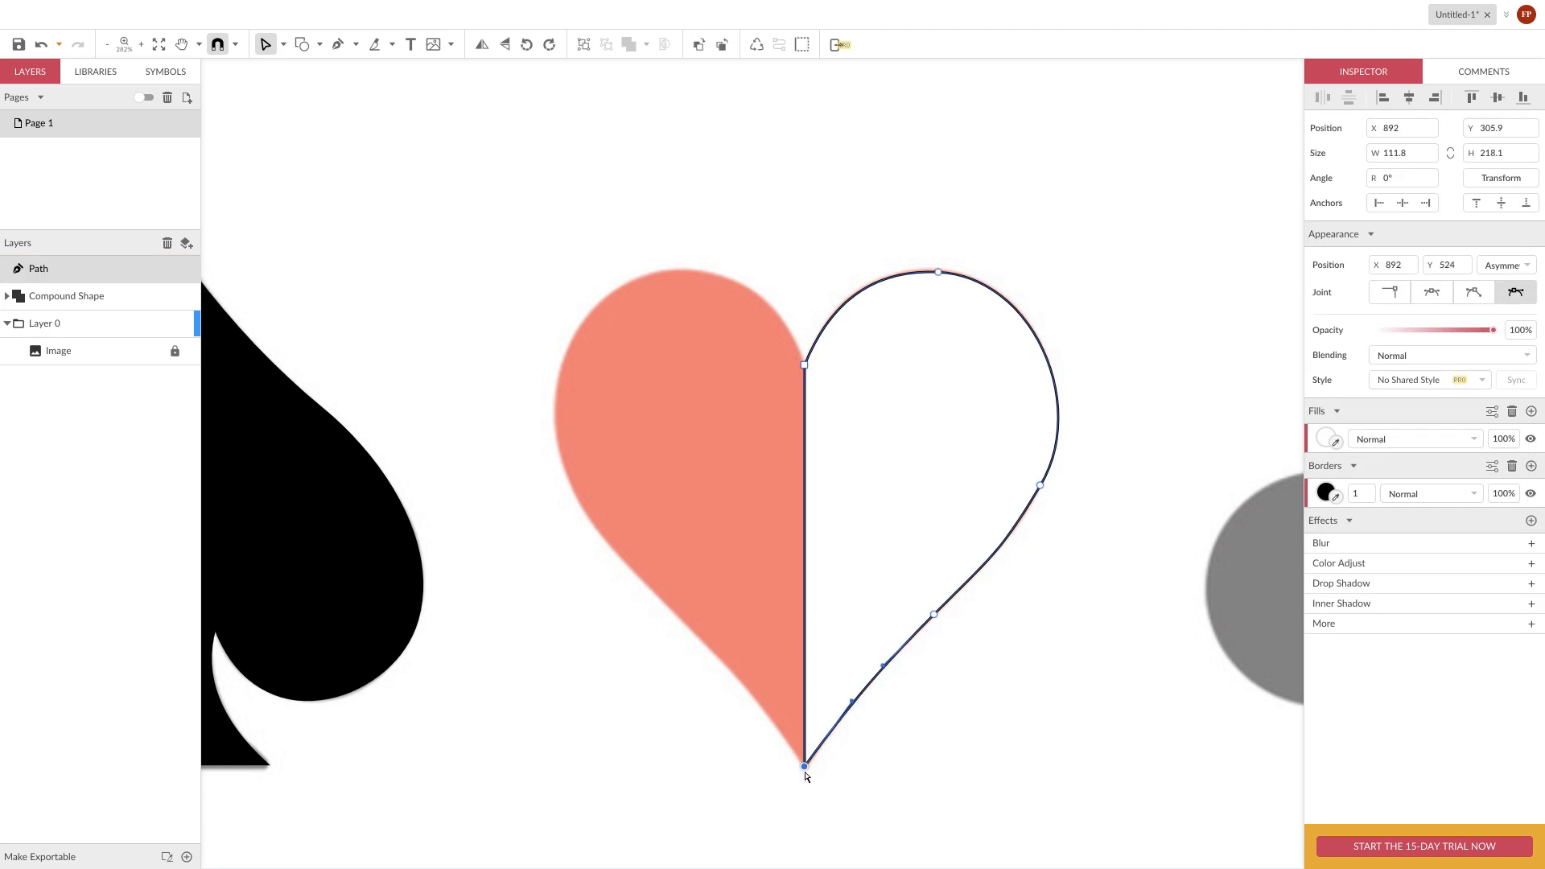
key(Down)
key(Escape)
key(Escape)
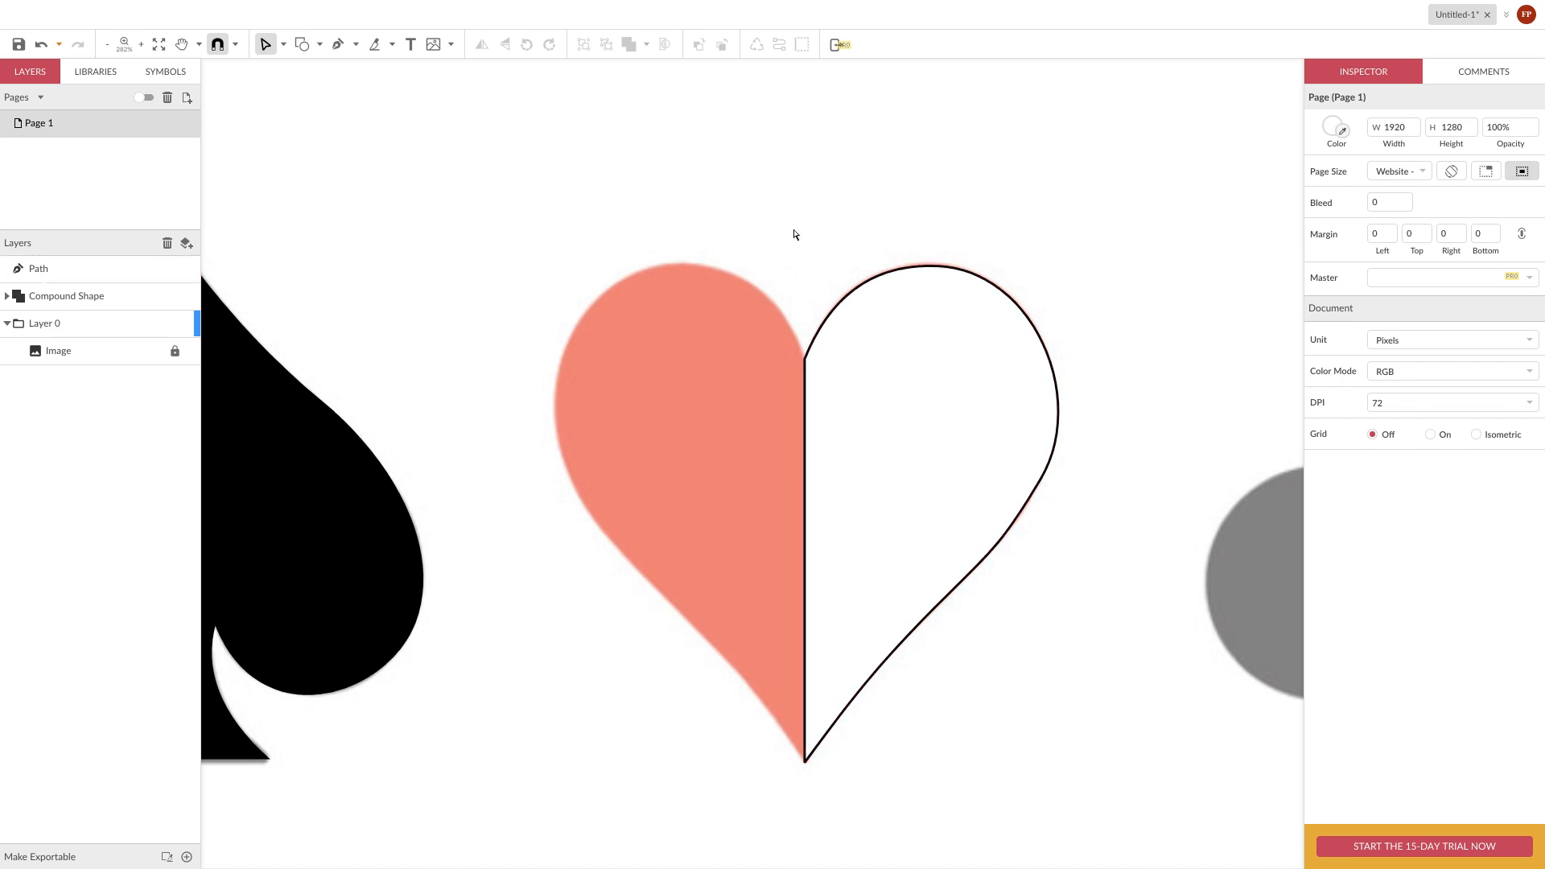
Duplicate the half-heart, flip the copy horizontally and place it against the centre line as the heart's left half
drag(771, 215, 1082, 779)
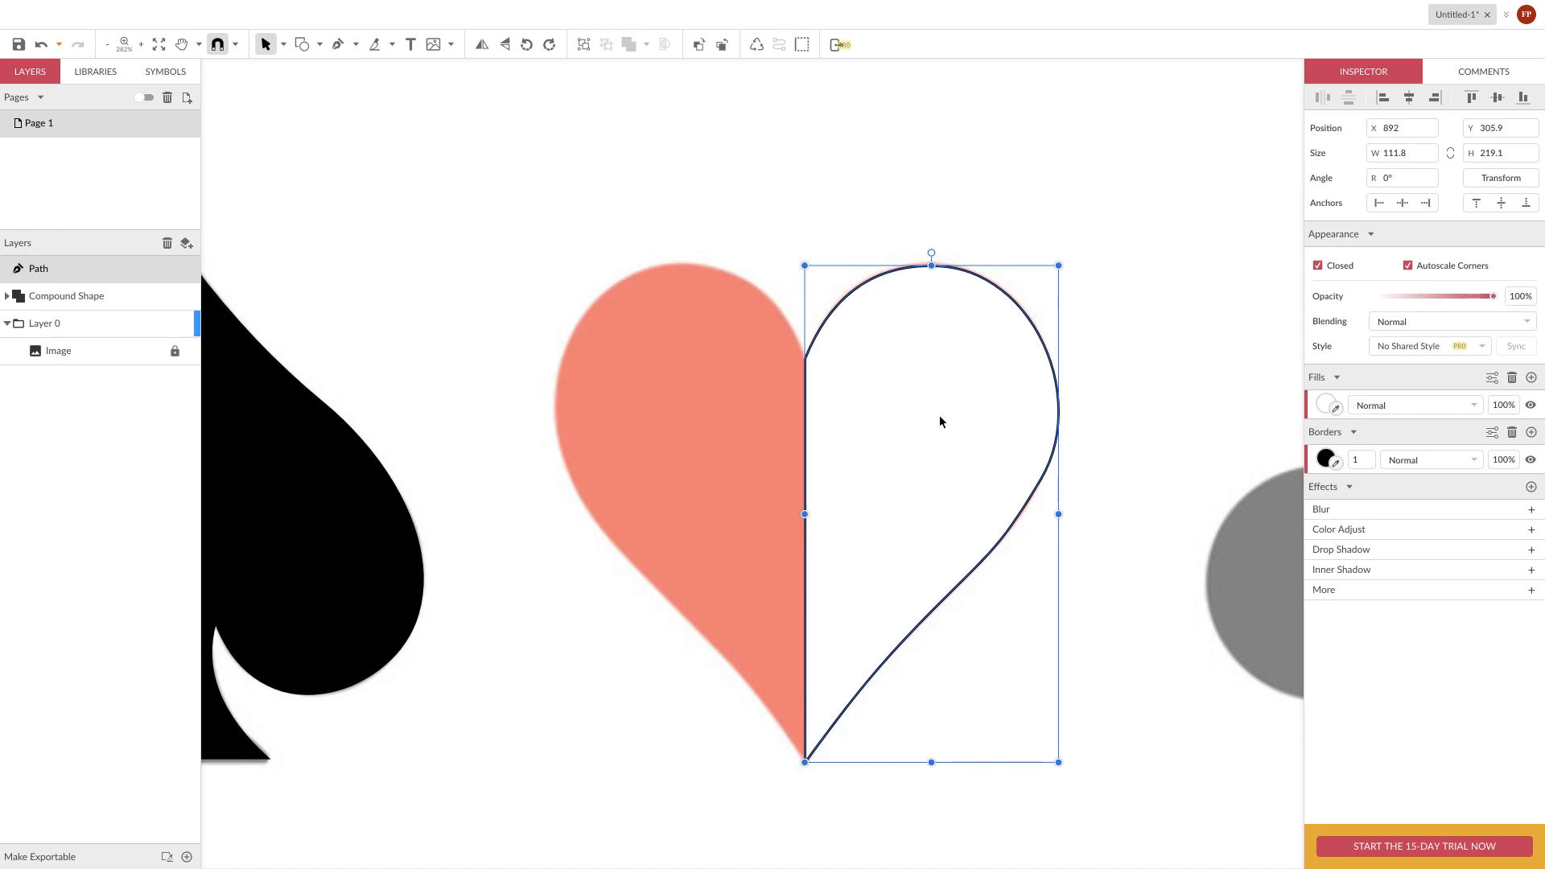
key(ctrl+d)
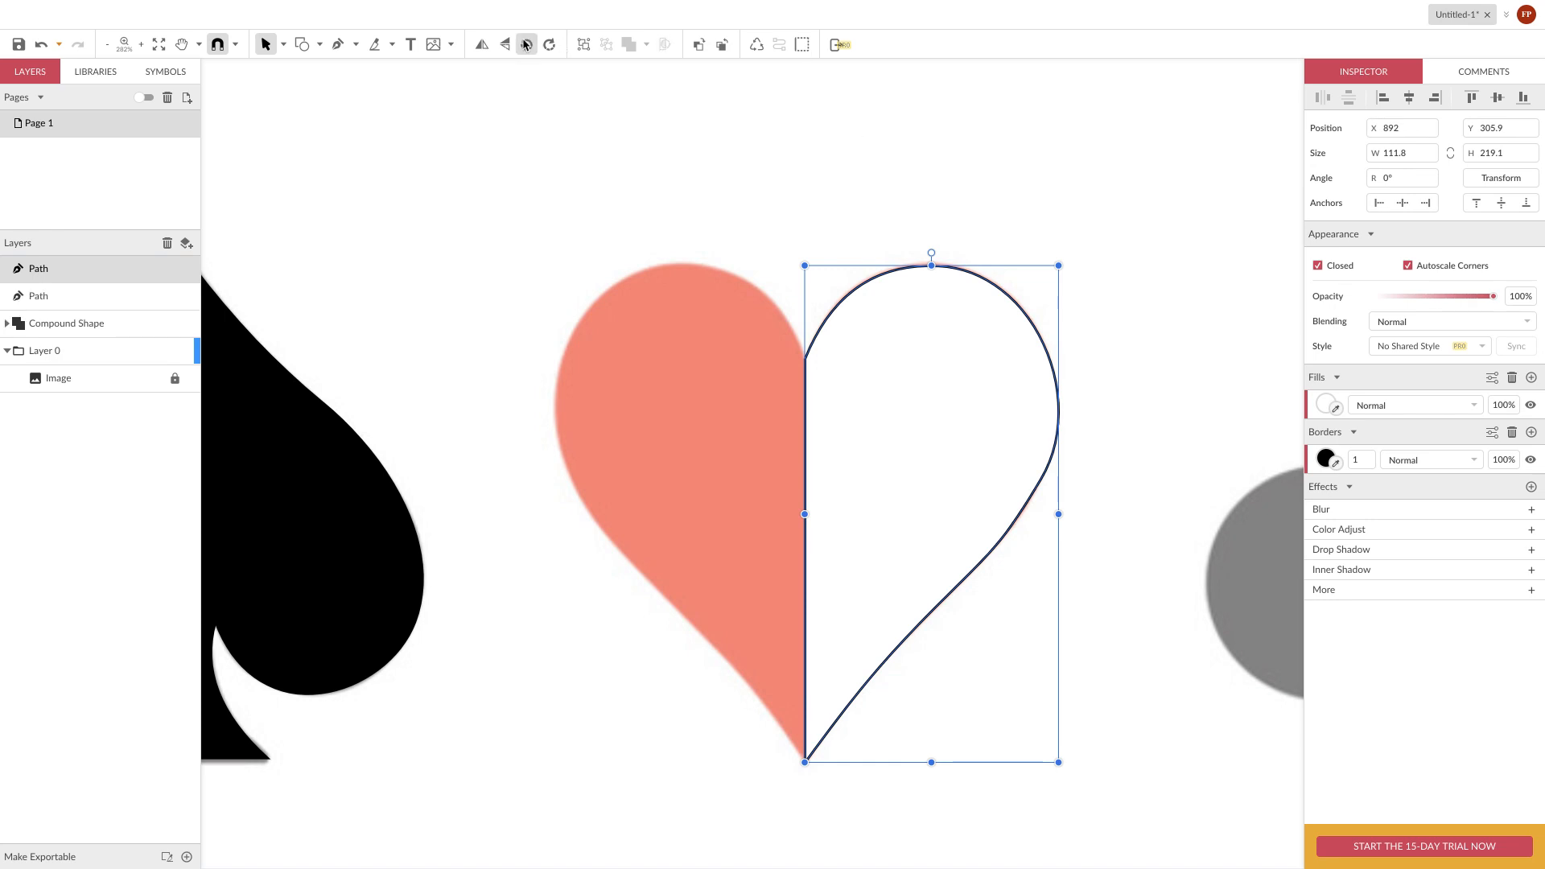
click(481, 44)
drag(963, 393, 711, 395)
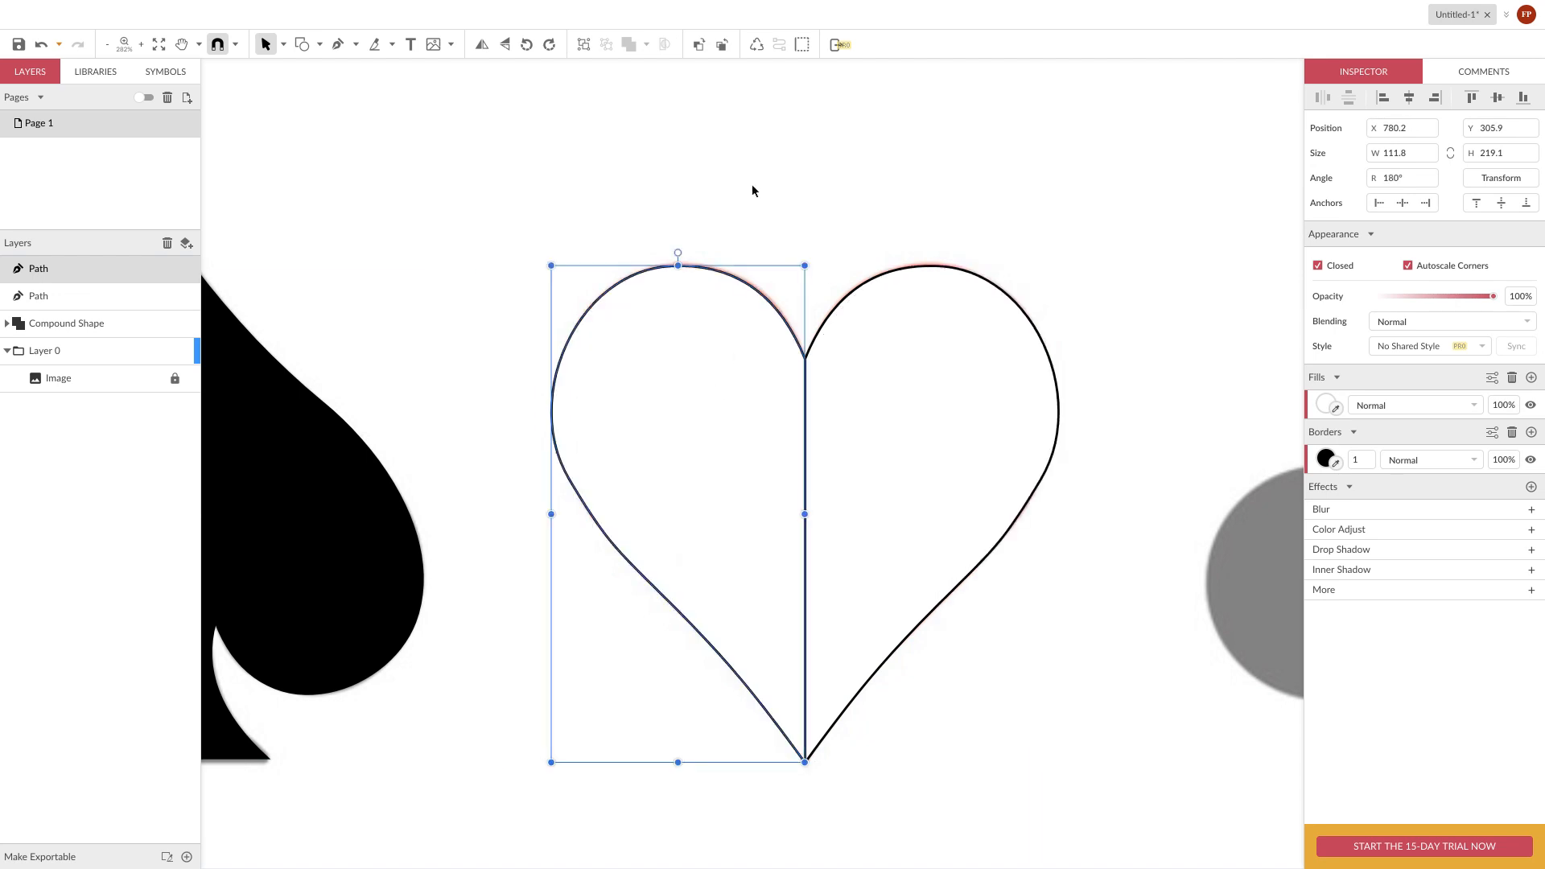
Merge the two heart halves into one compound shape with a union
drag(753, 191, 863, 444)
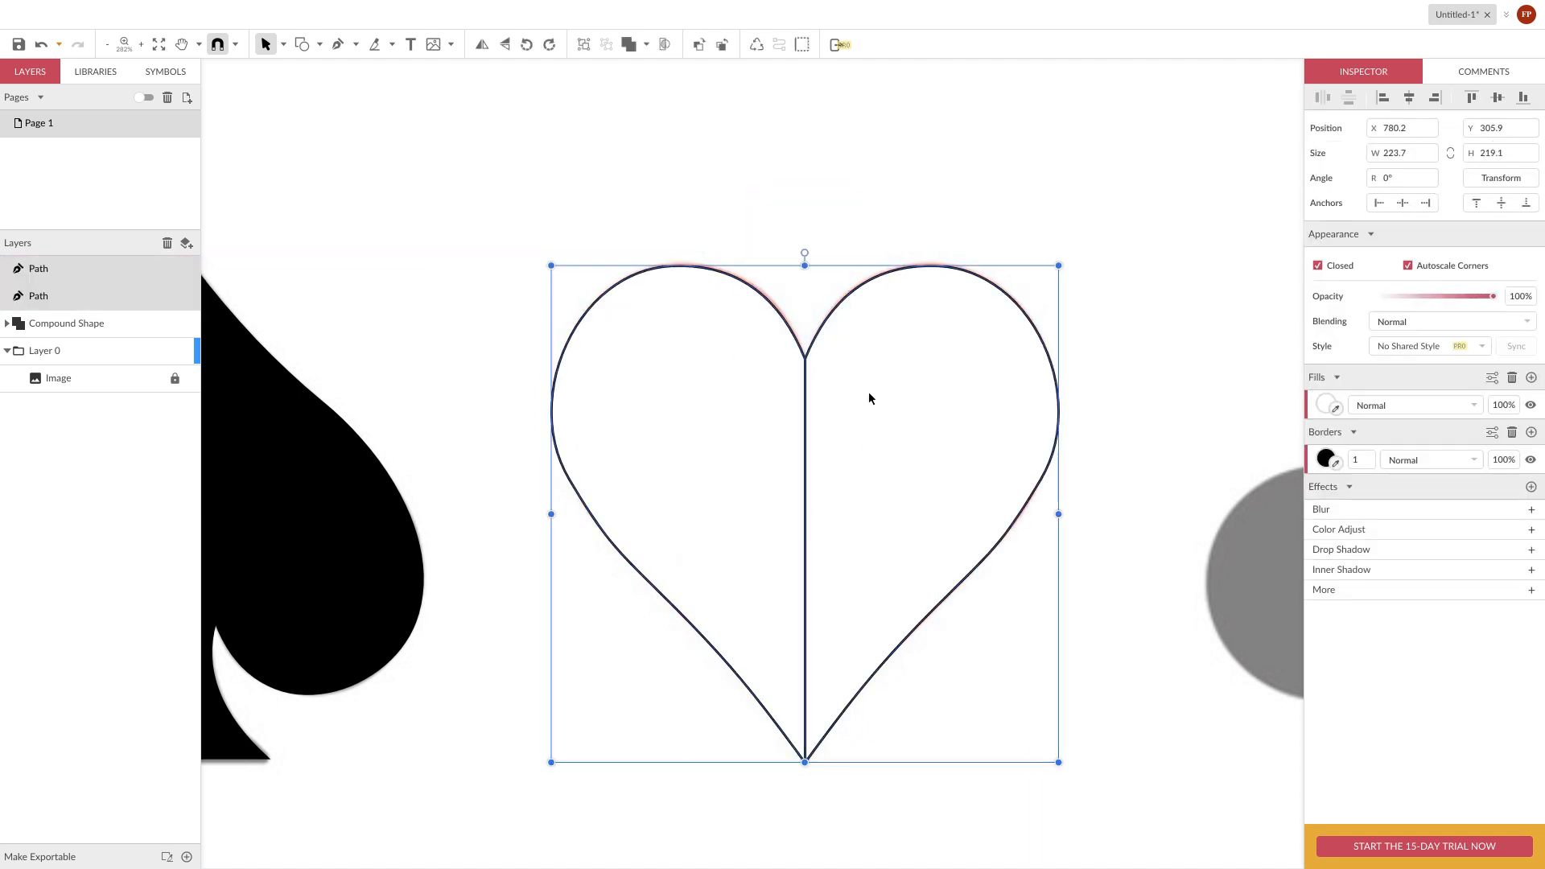
drag(733, 186, 877, 396)
click(628, 44)
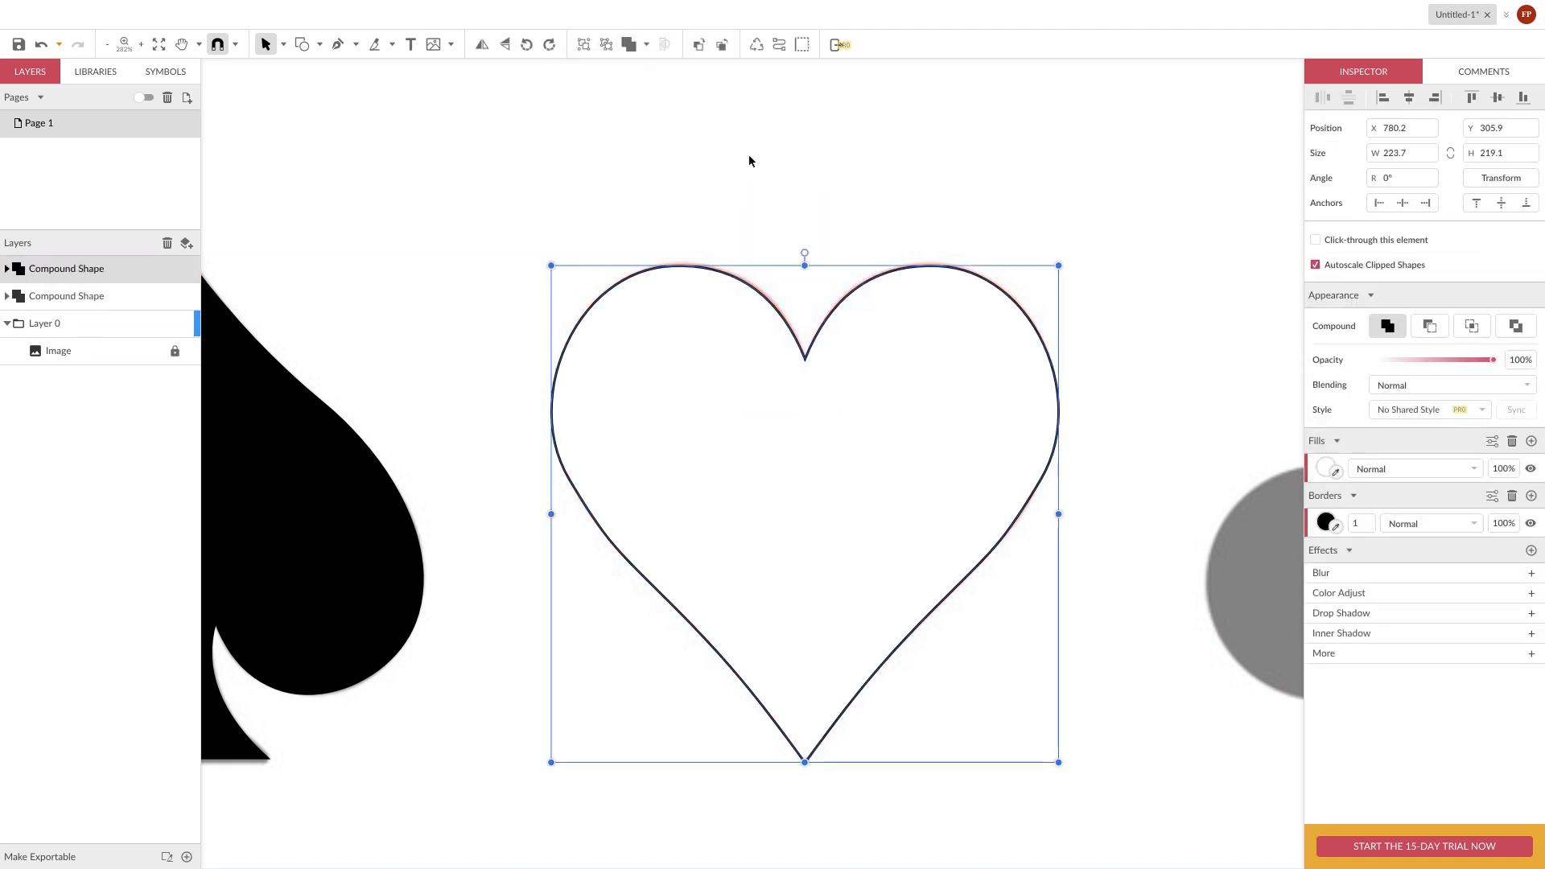
Fill the merged heart with the orange-red preset colour
click(1324, 470)
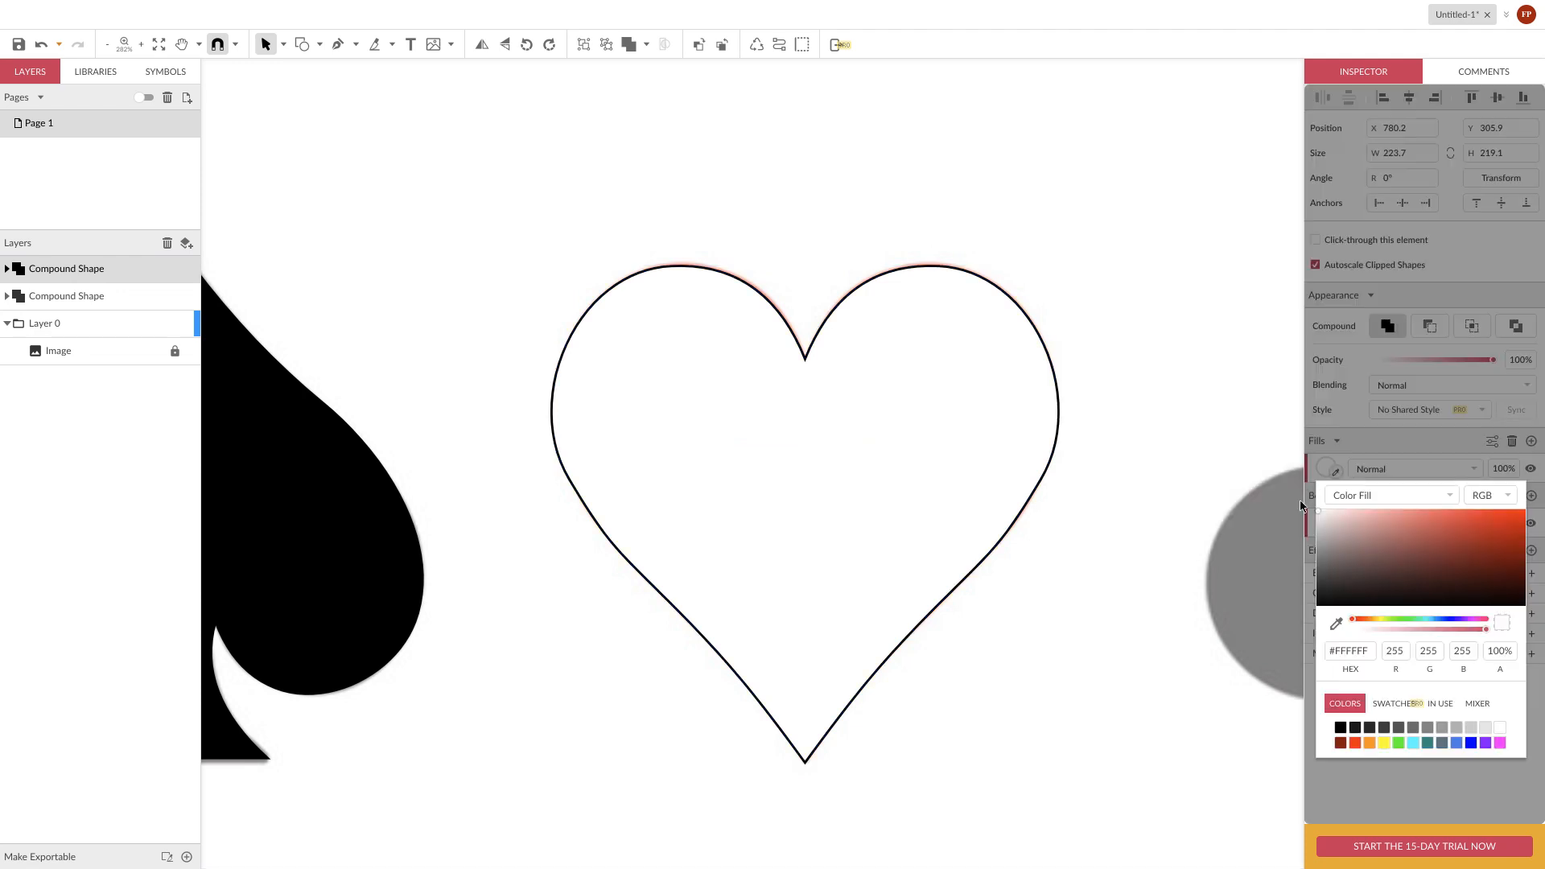
click(1356, 742)
click(1033, 615)
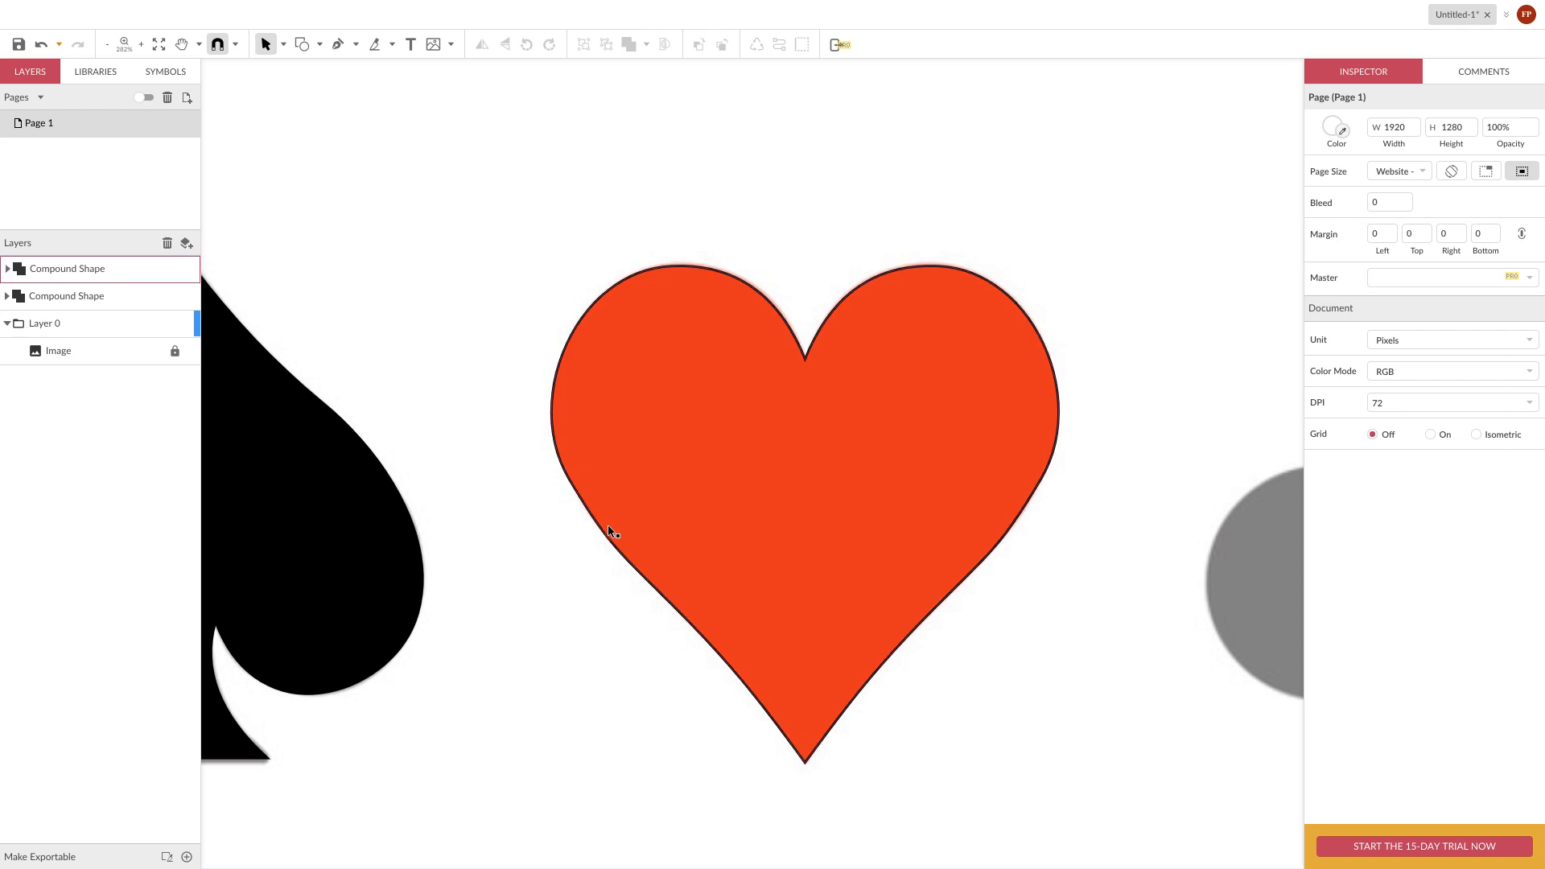
Save the document to the cloud under the name Card Suits
drag(1080, 562, 976, 416)
click(1041, 483)
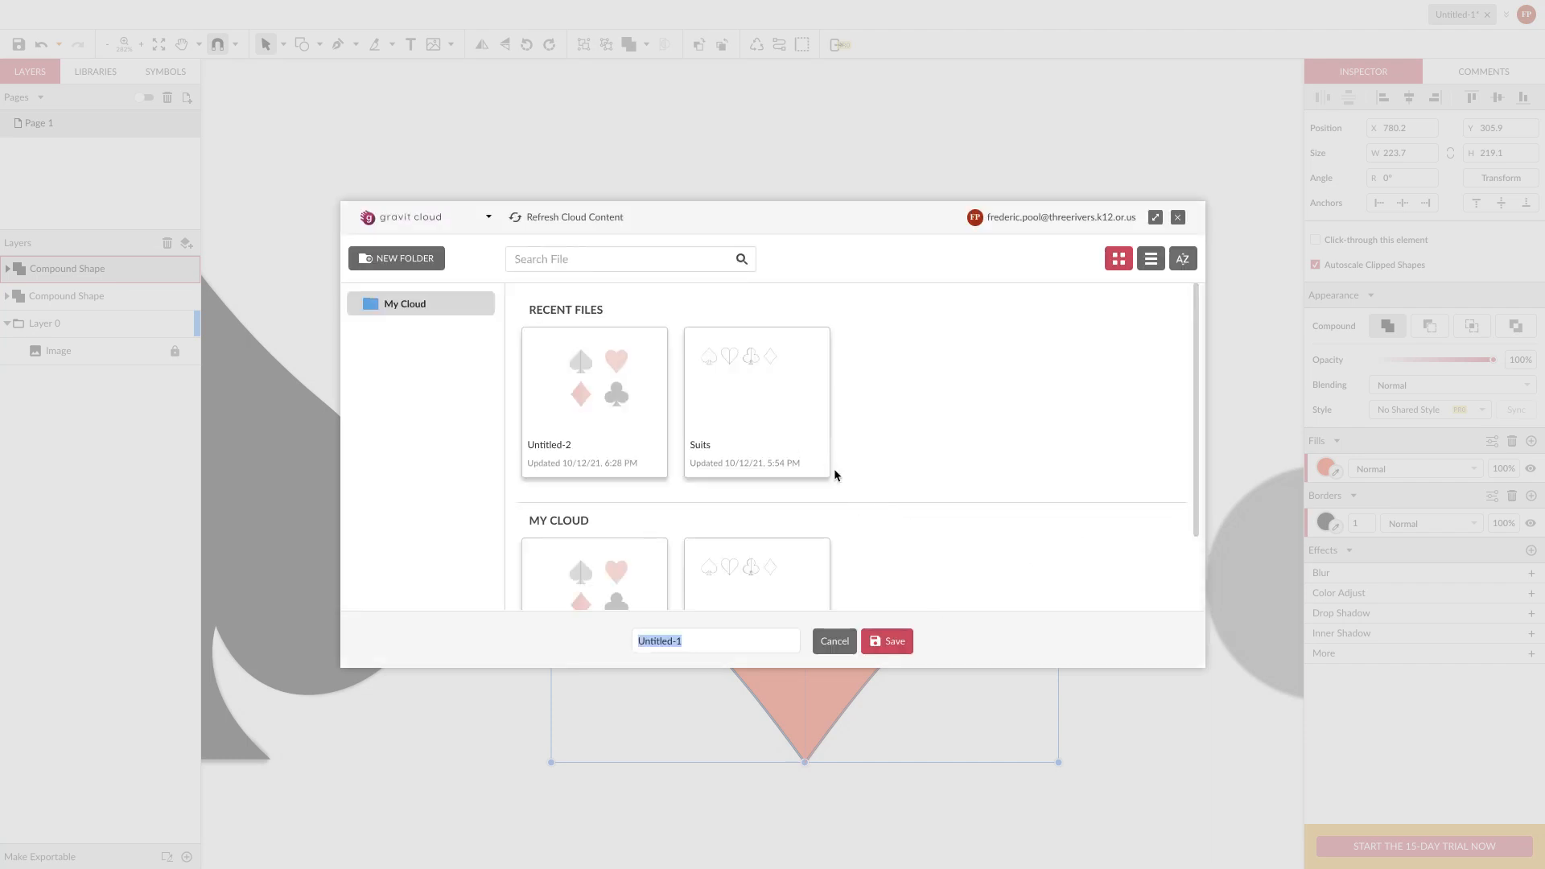
text(car)
key(Return)
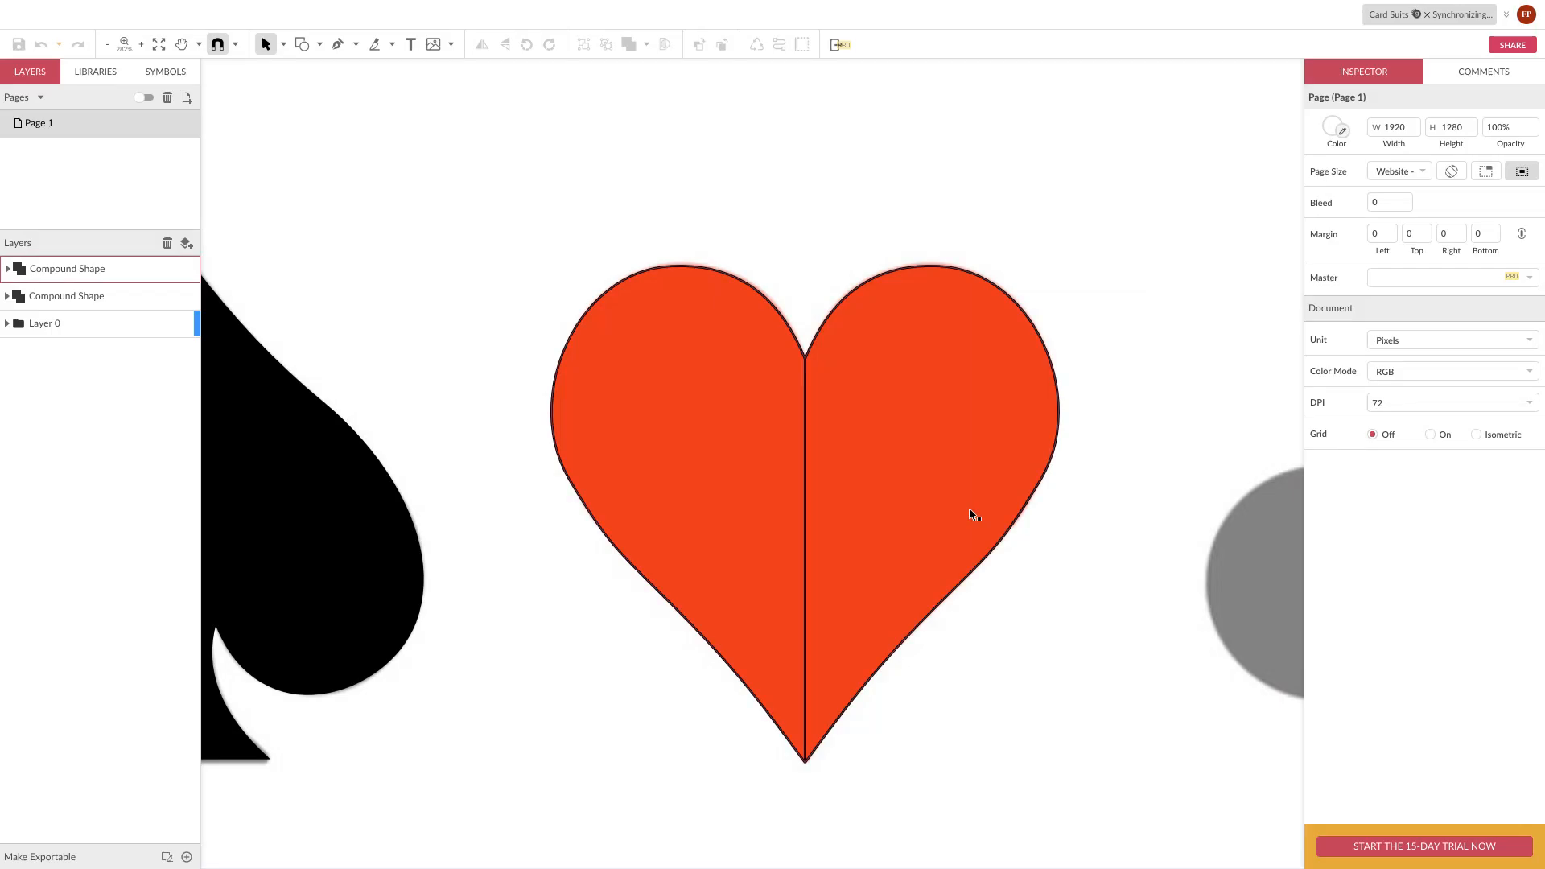
Try to remove the heart's centre line by merging its halves again, and undo the attempt
drag(753, 266, 852, 486)
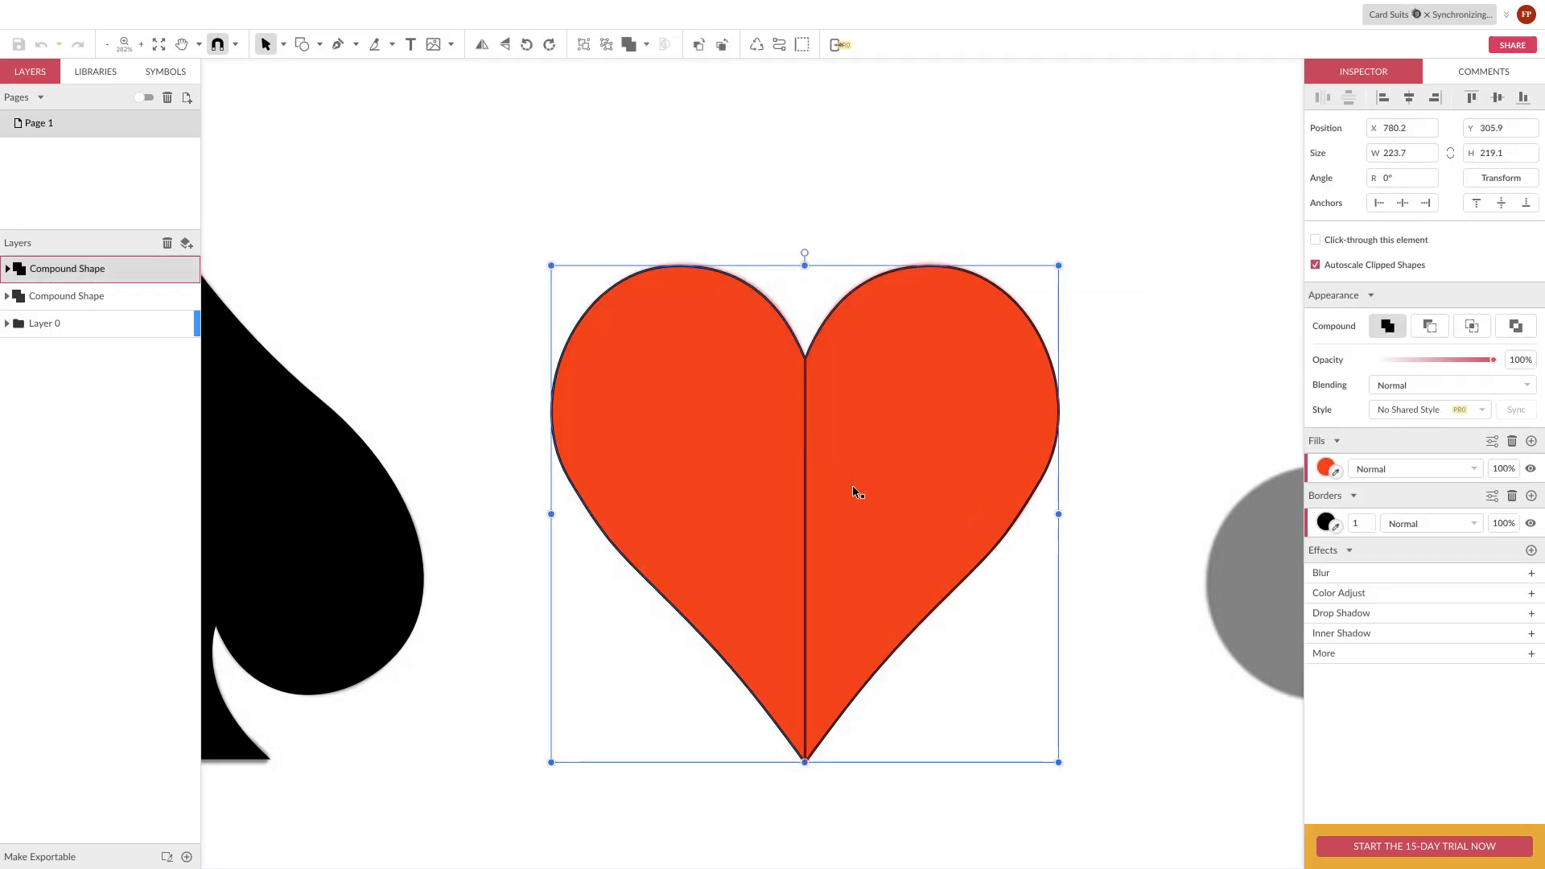
click(628, 44)
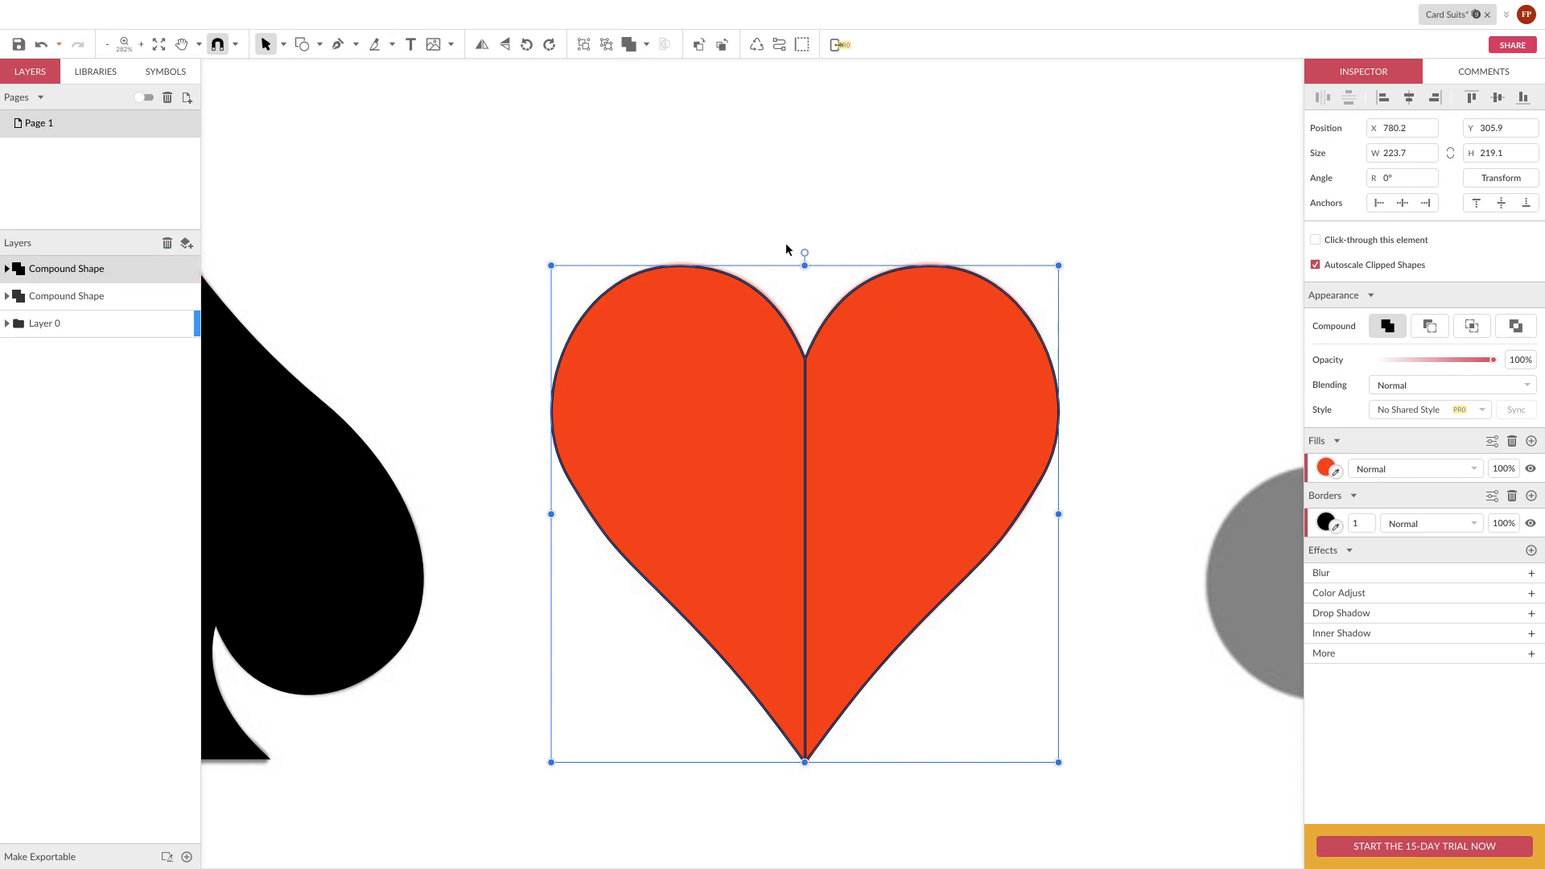
drag(752, 220, 875, 448)
click(781, 226)
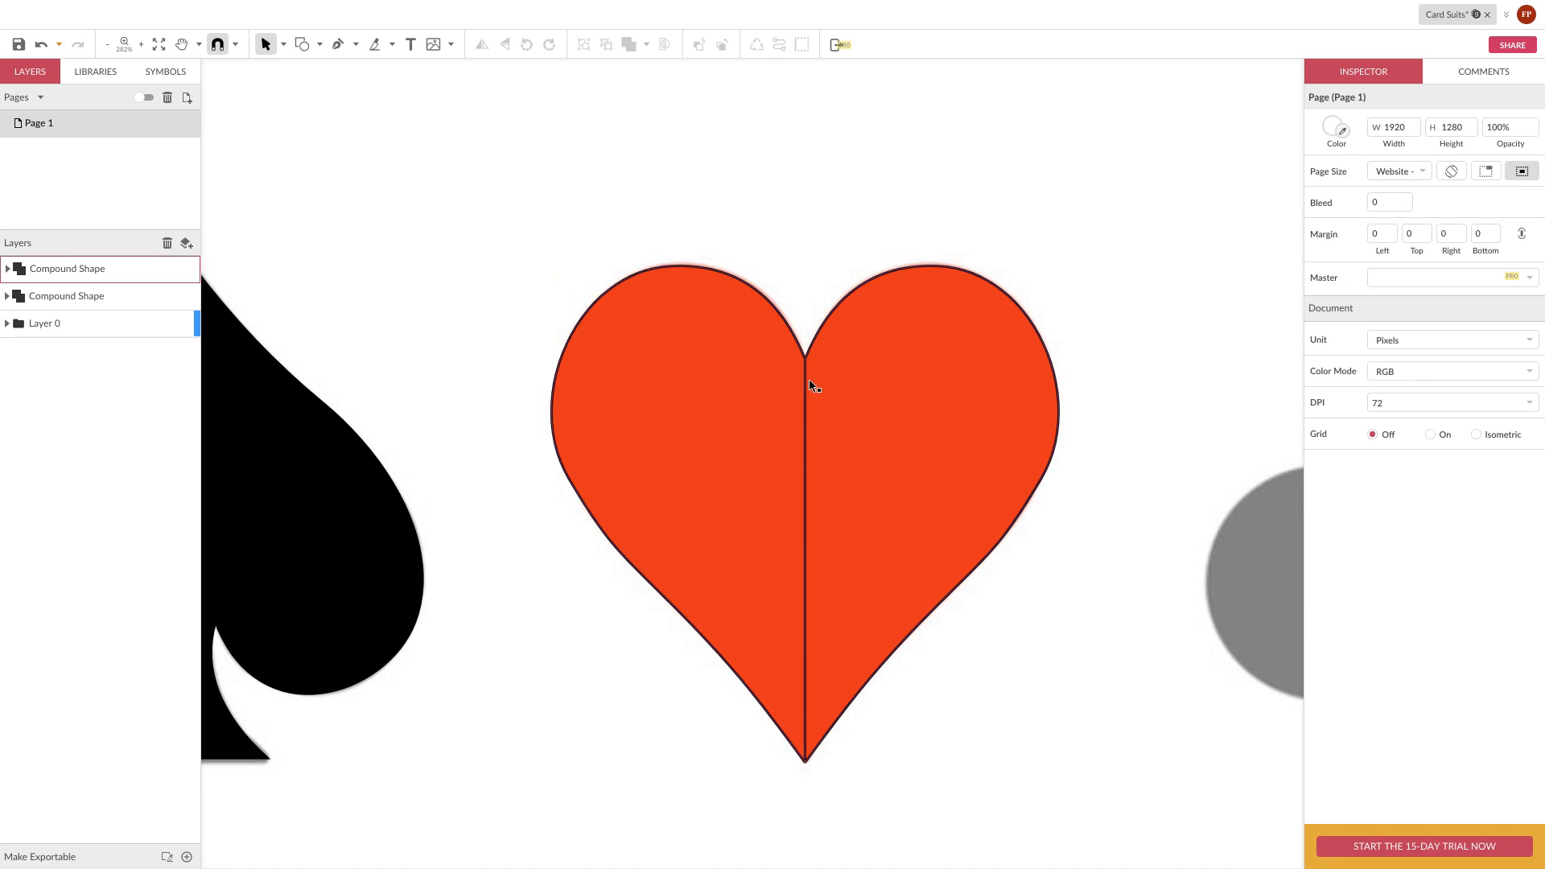
click(811, 381)
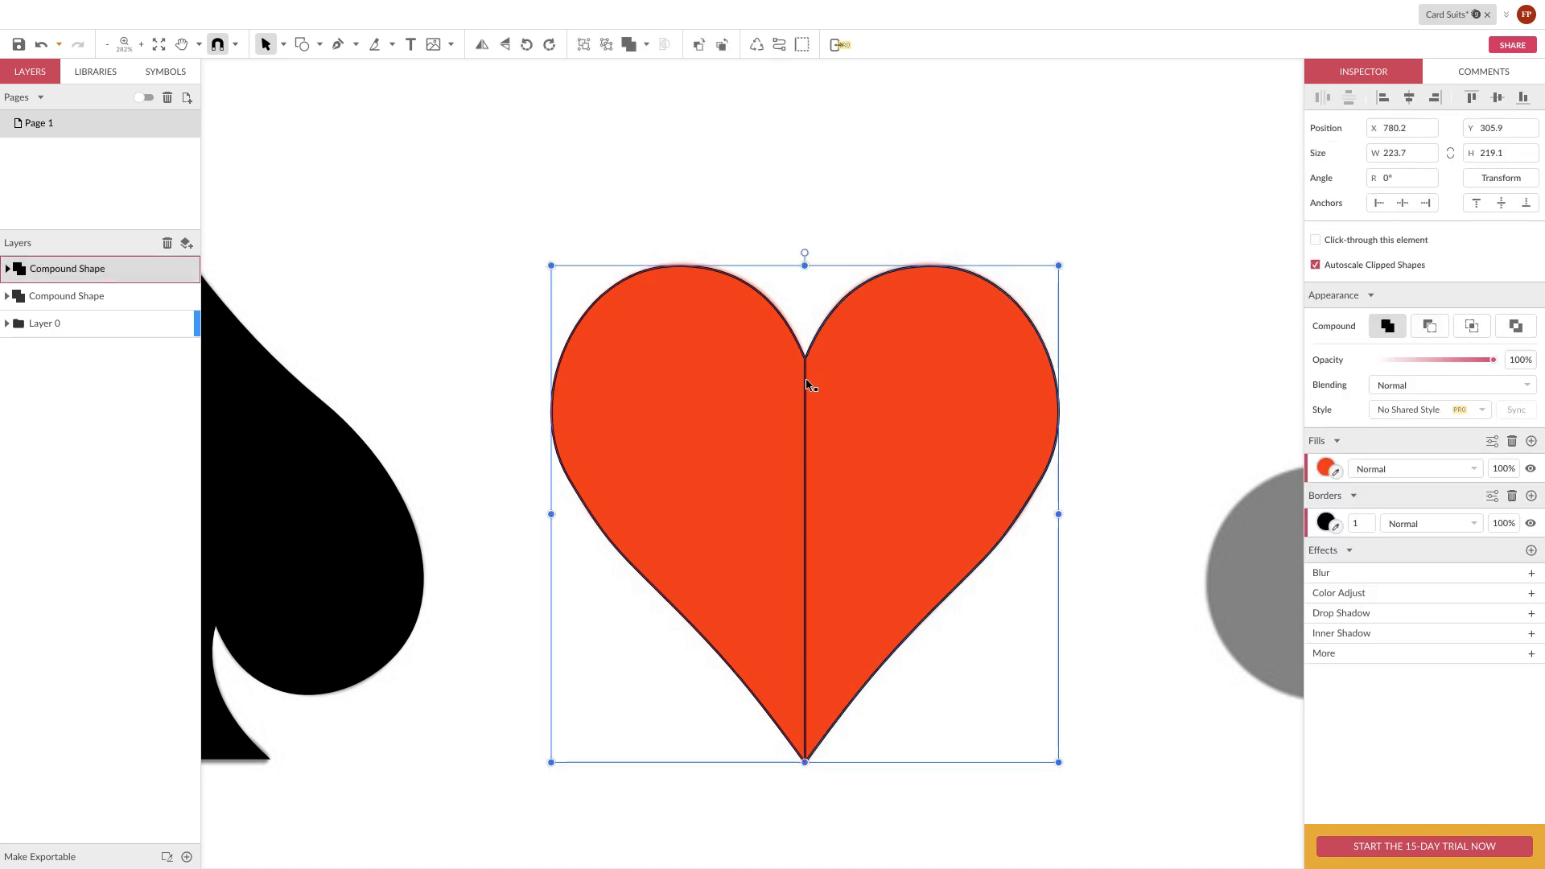
click(783, 235)
drag(721, 229, 871, 453)
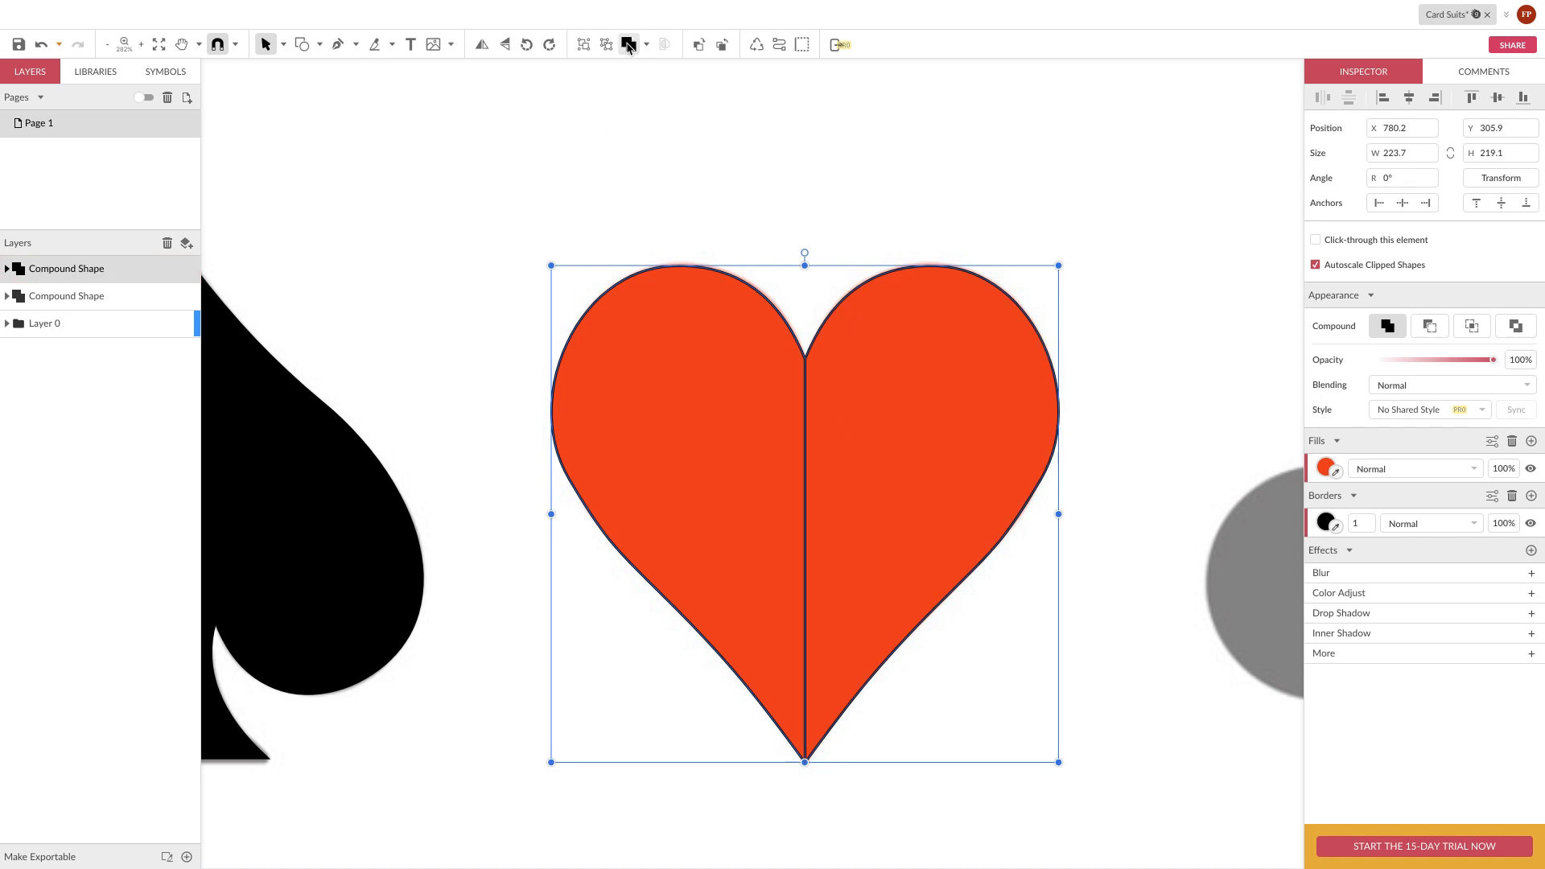
click(744, 198)
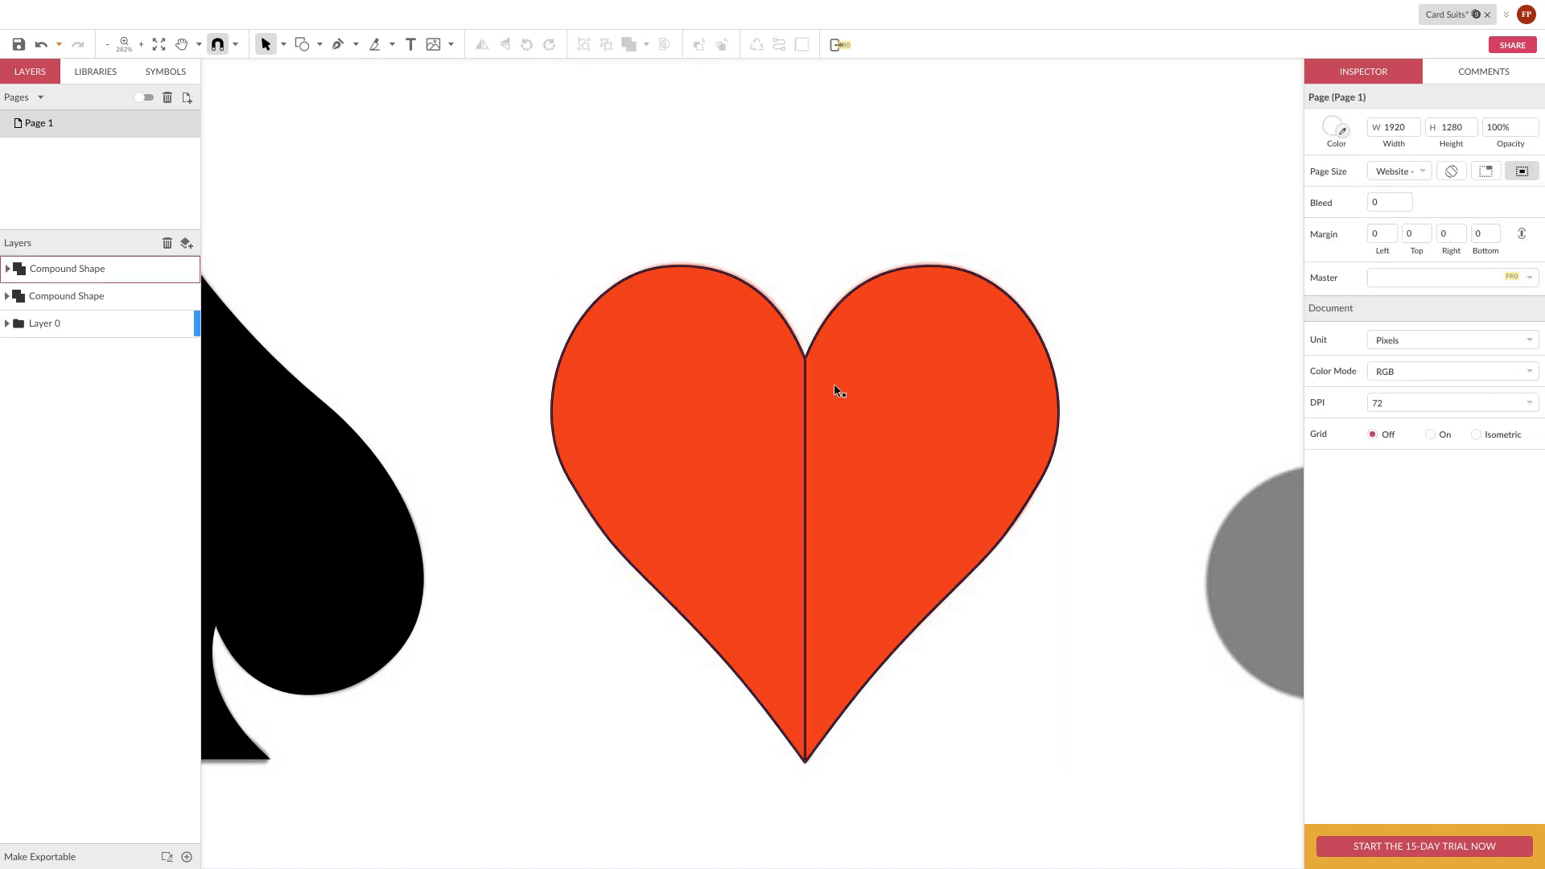
click(772, 403)
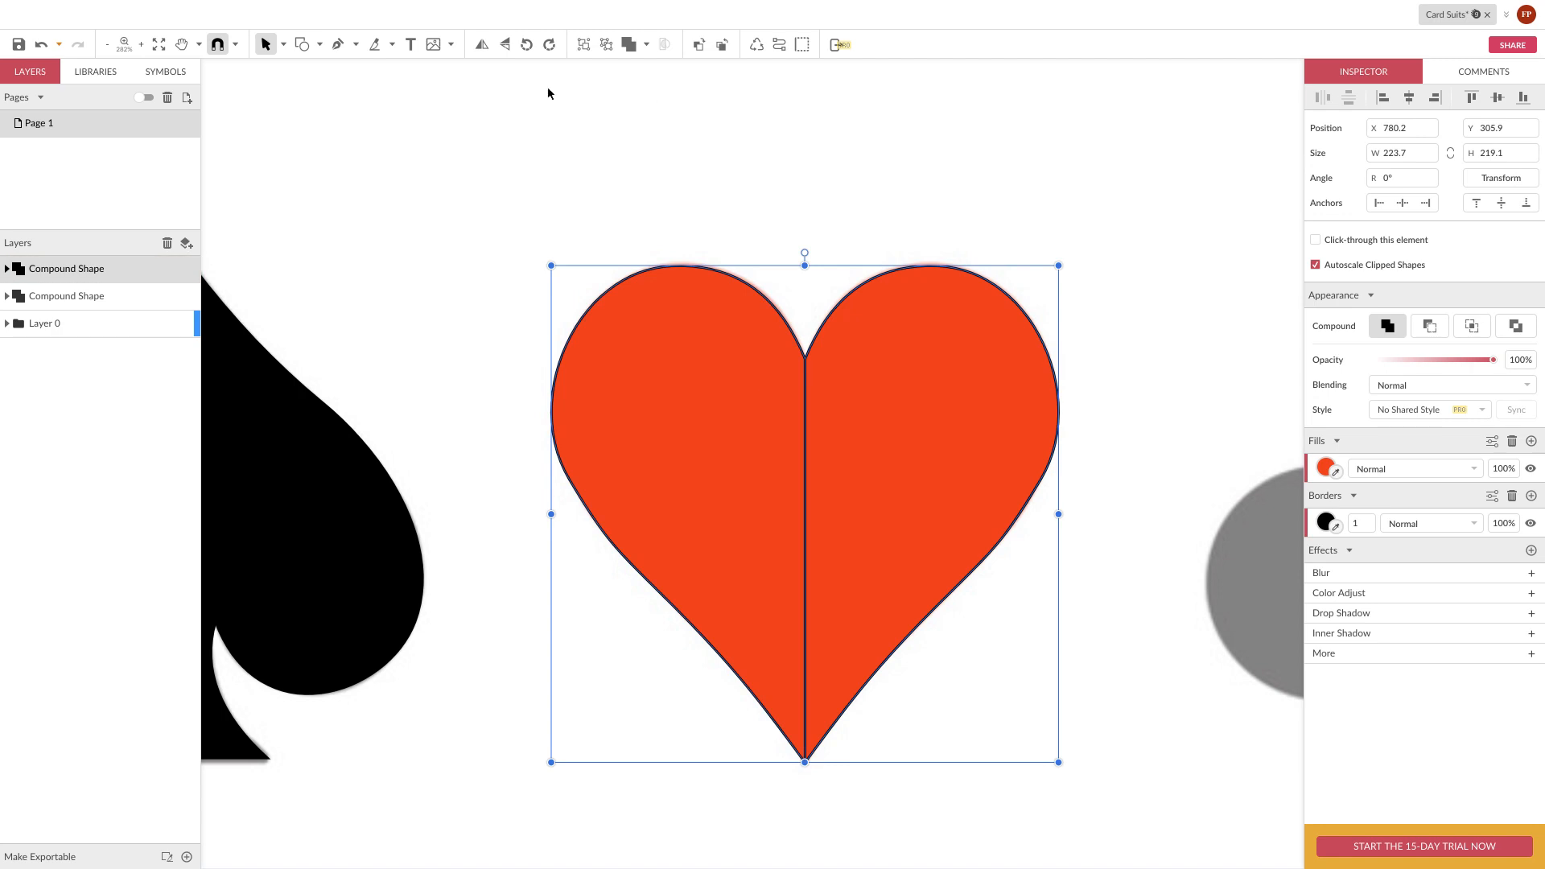
key(ctrl+s)
click(757, 174)
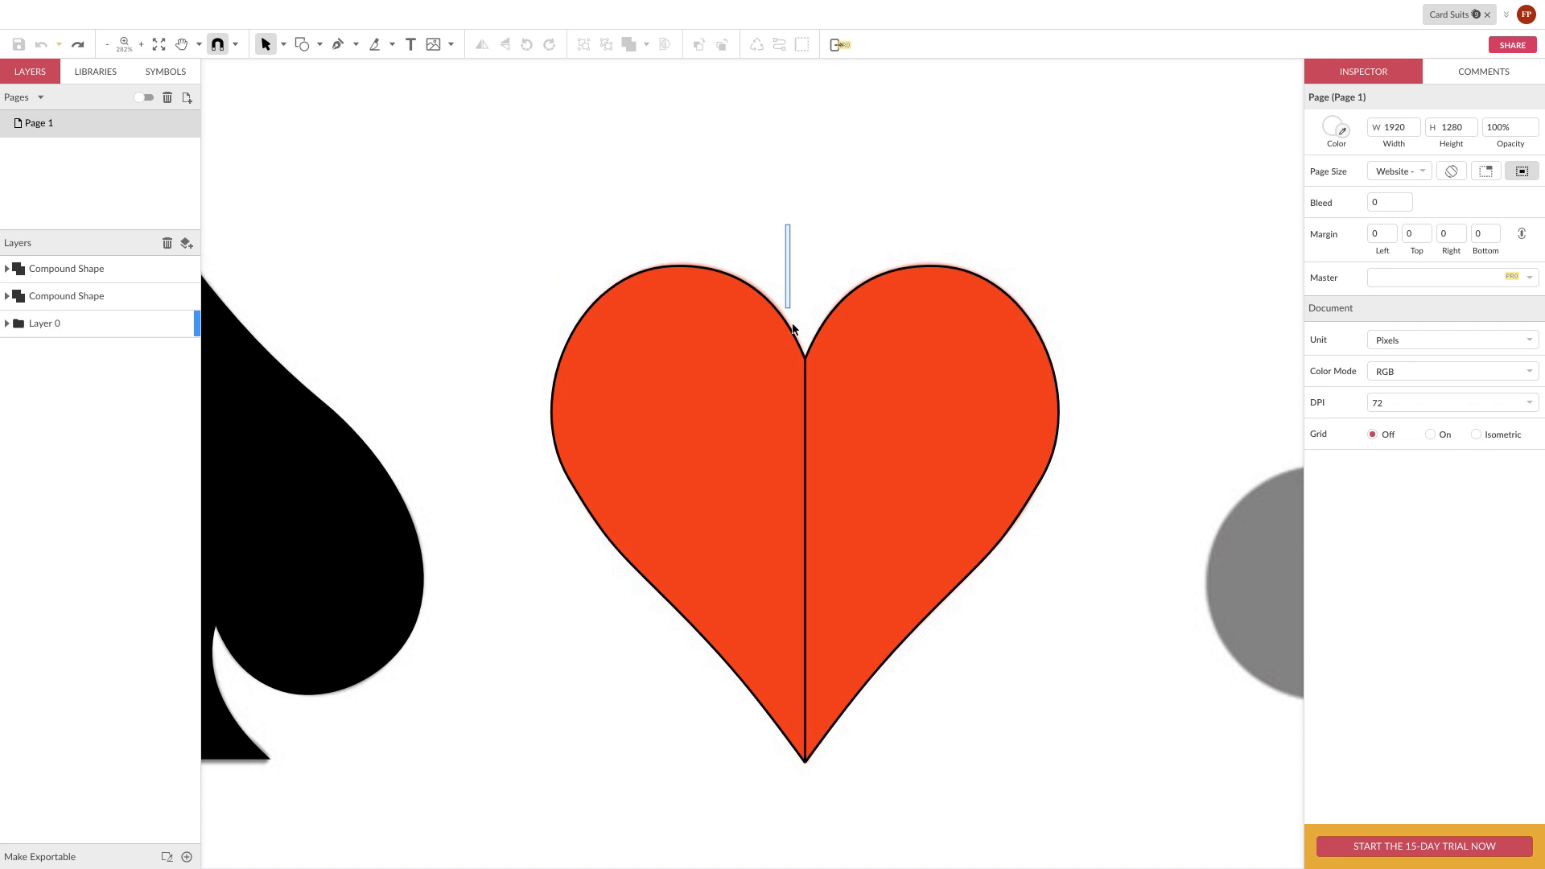
Try shifting the heart slightly up and to the right, and undo the move
click(841, 372)
mouse_move(722, 190)
mouse_down()
mouse_move(730, 241)
mouse_move(893, 547)
mouse_up()
click(1154, 388)
drag(968, 390, 1017, 329)
key(ctrl+z)
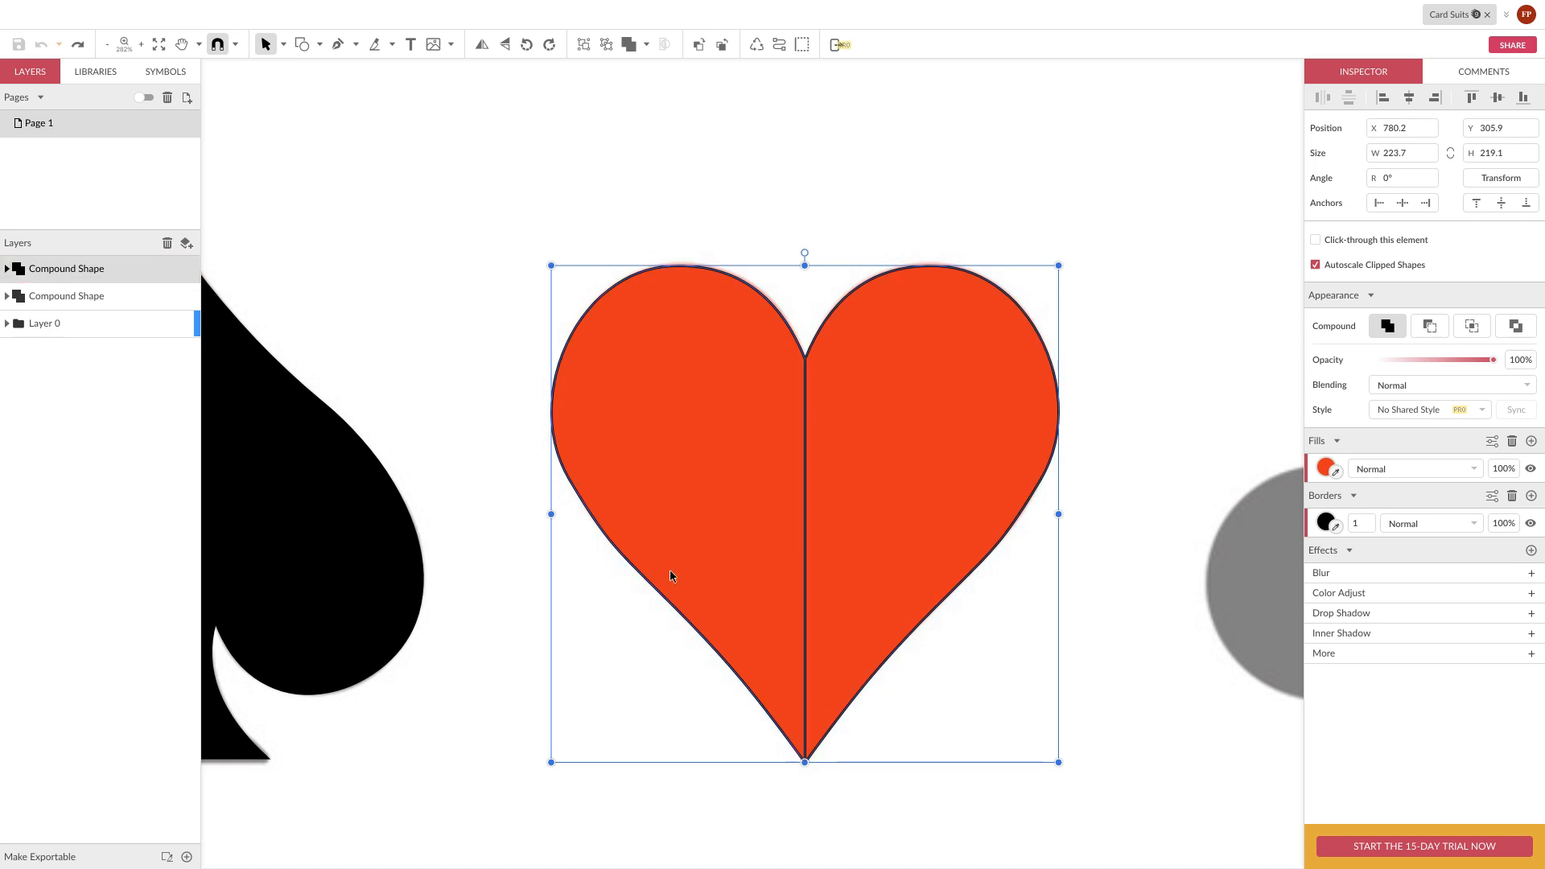
click(1026, 580)
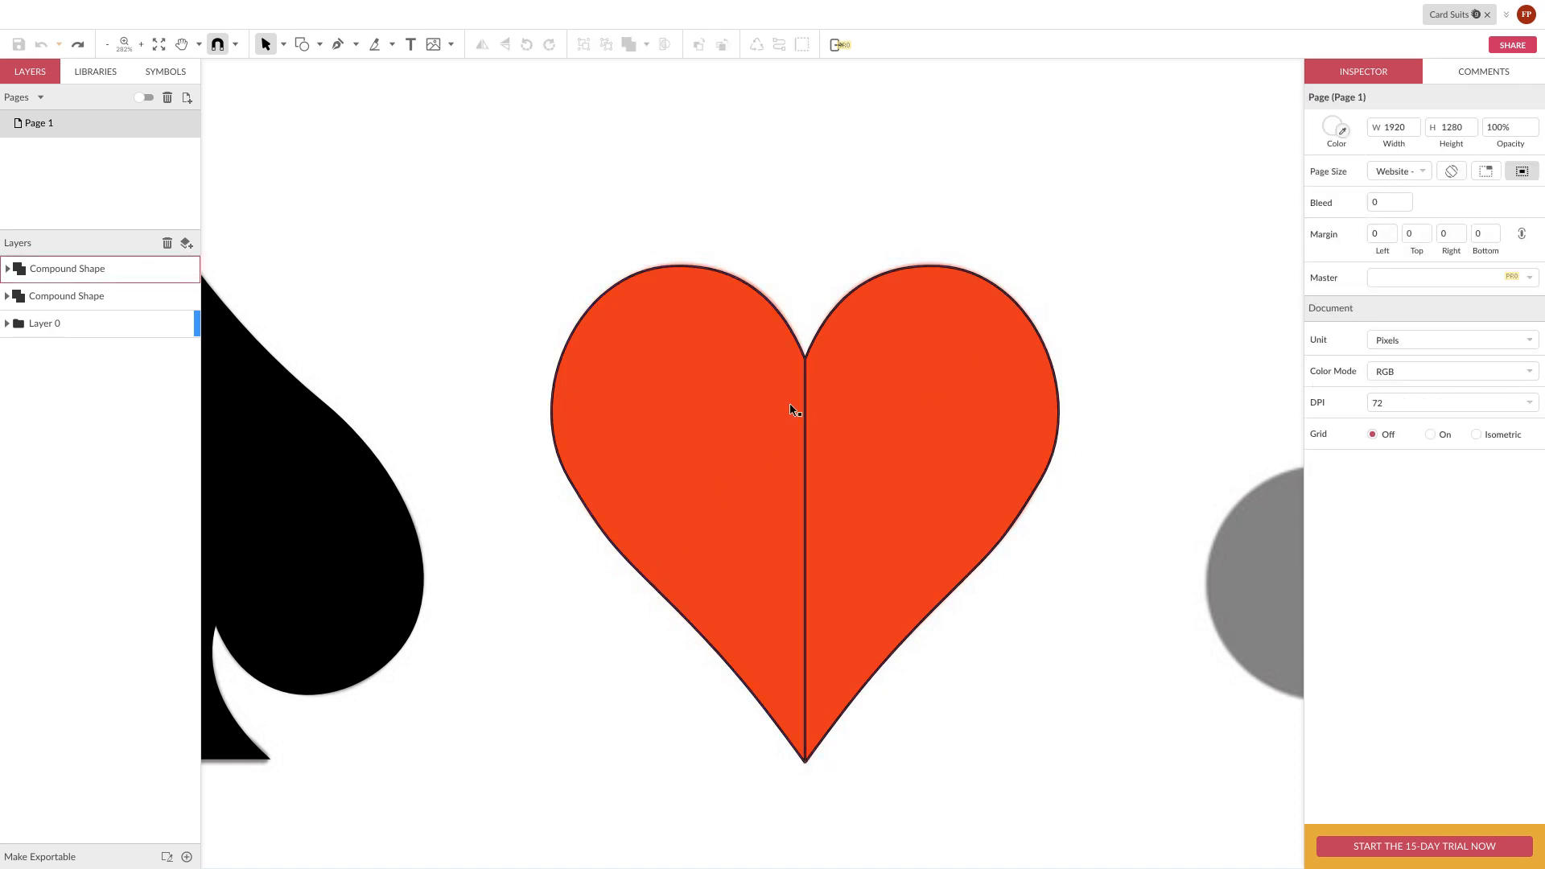
With the Subselect tool, try deleting the left half's notch and bottom-tip anchors to remove the centre line, and undo the deletion
click(283, 46)
click(294, 88)
click(808, 485)
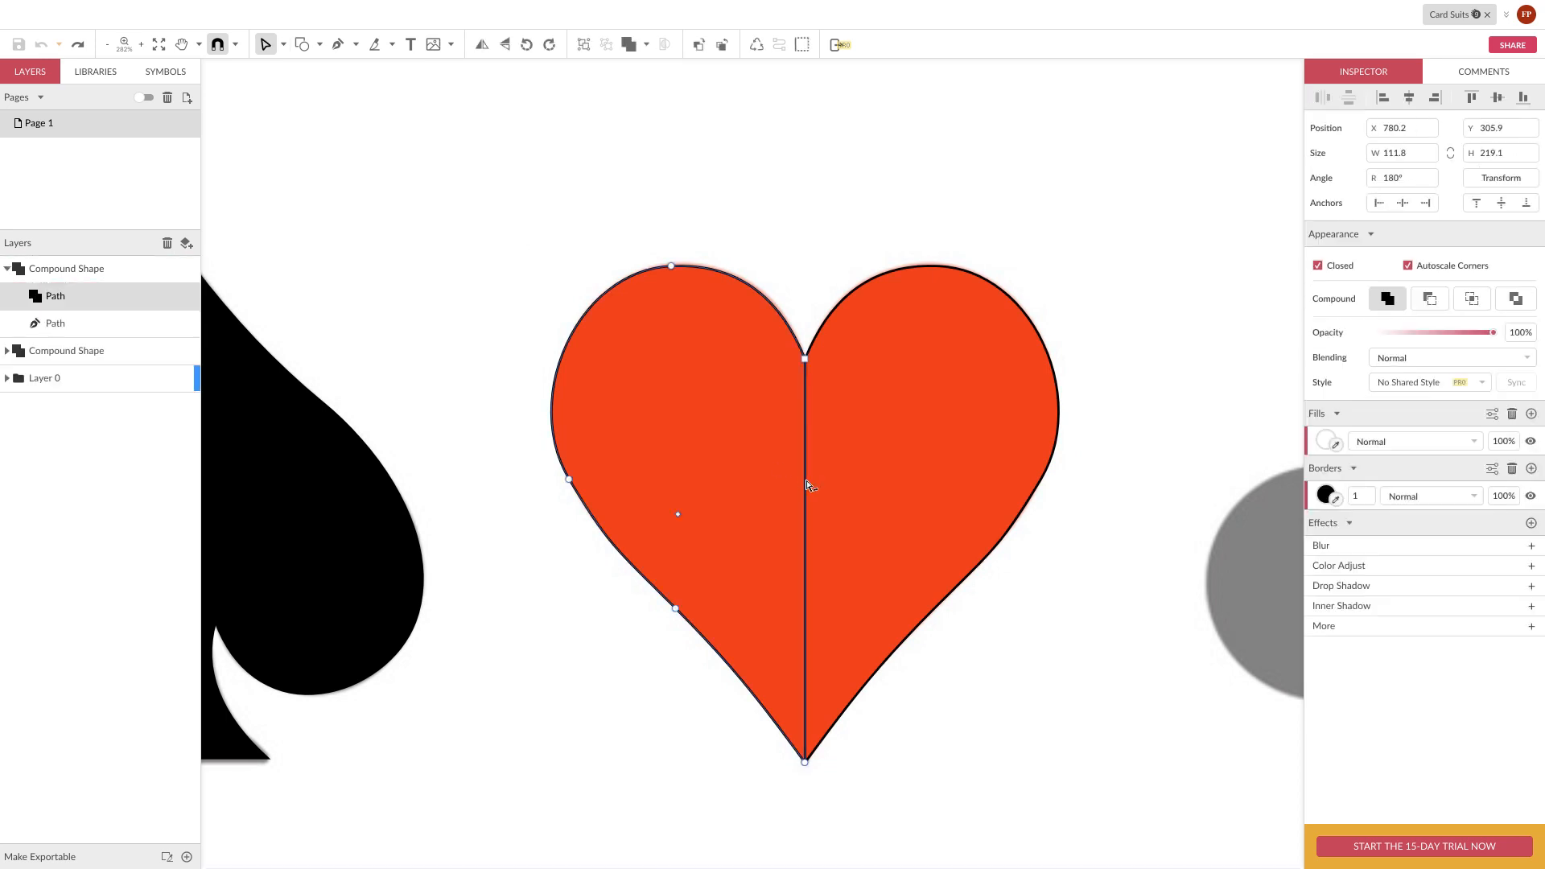
click(806, 388)
key(ctrl+z)
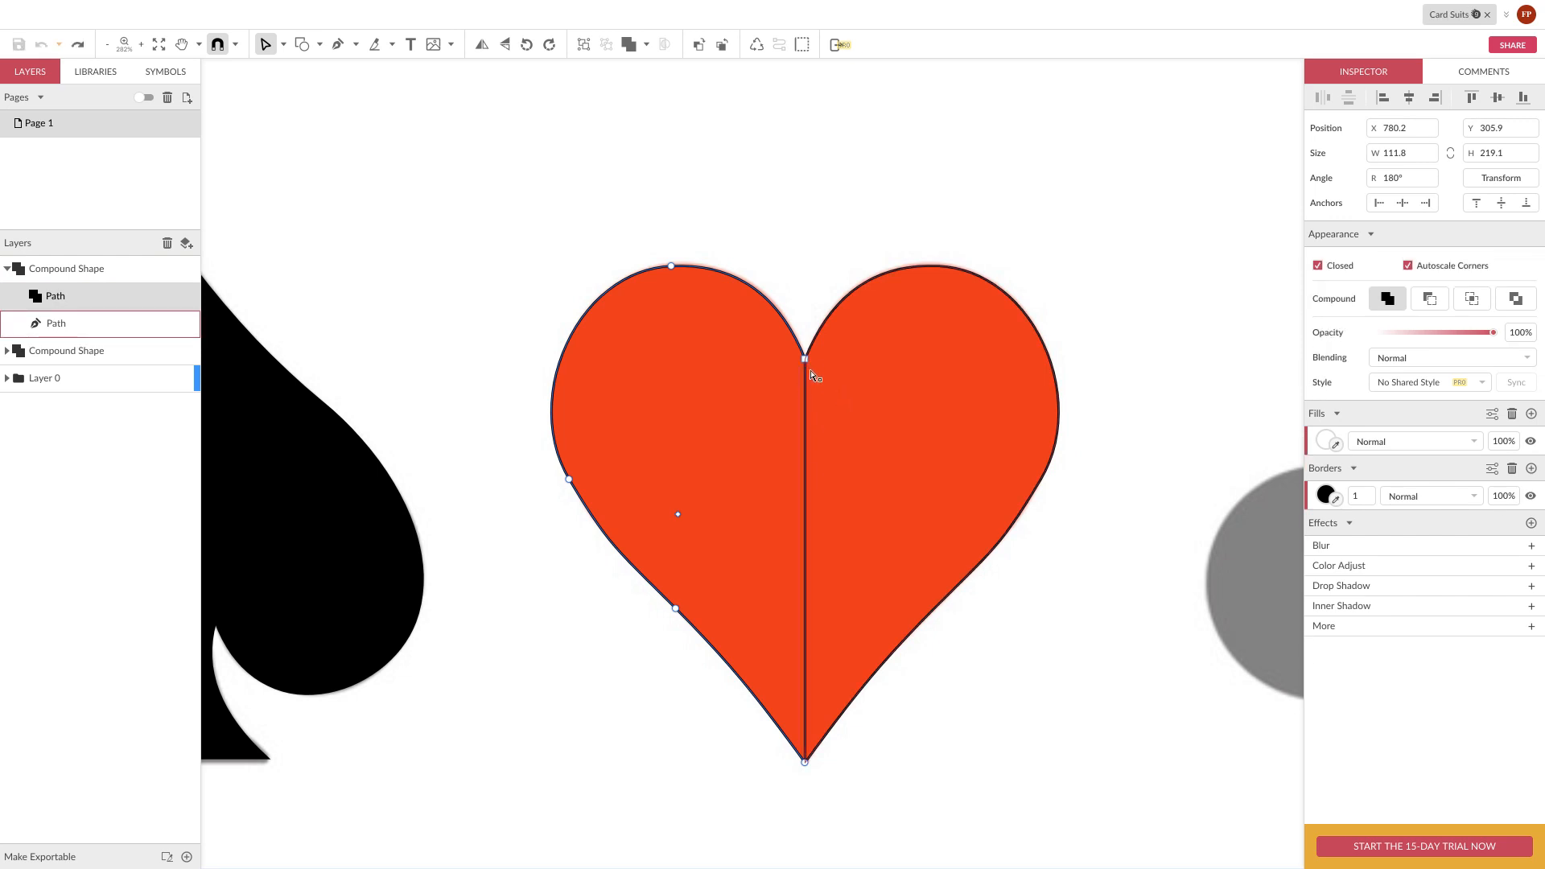
click(806, 361)
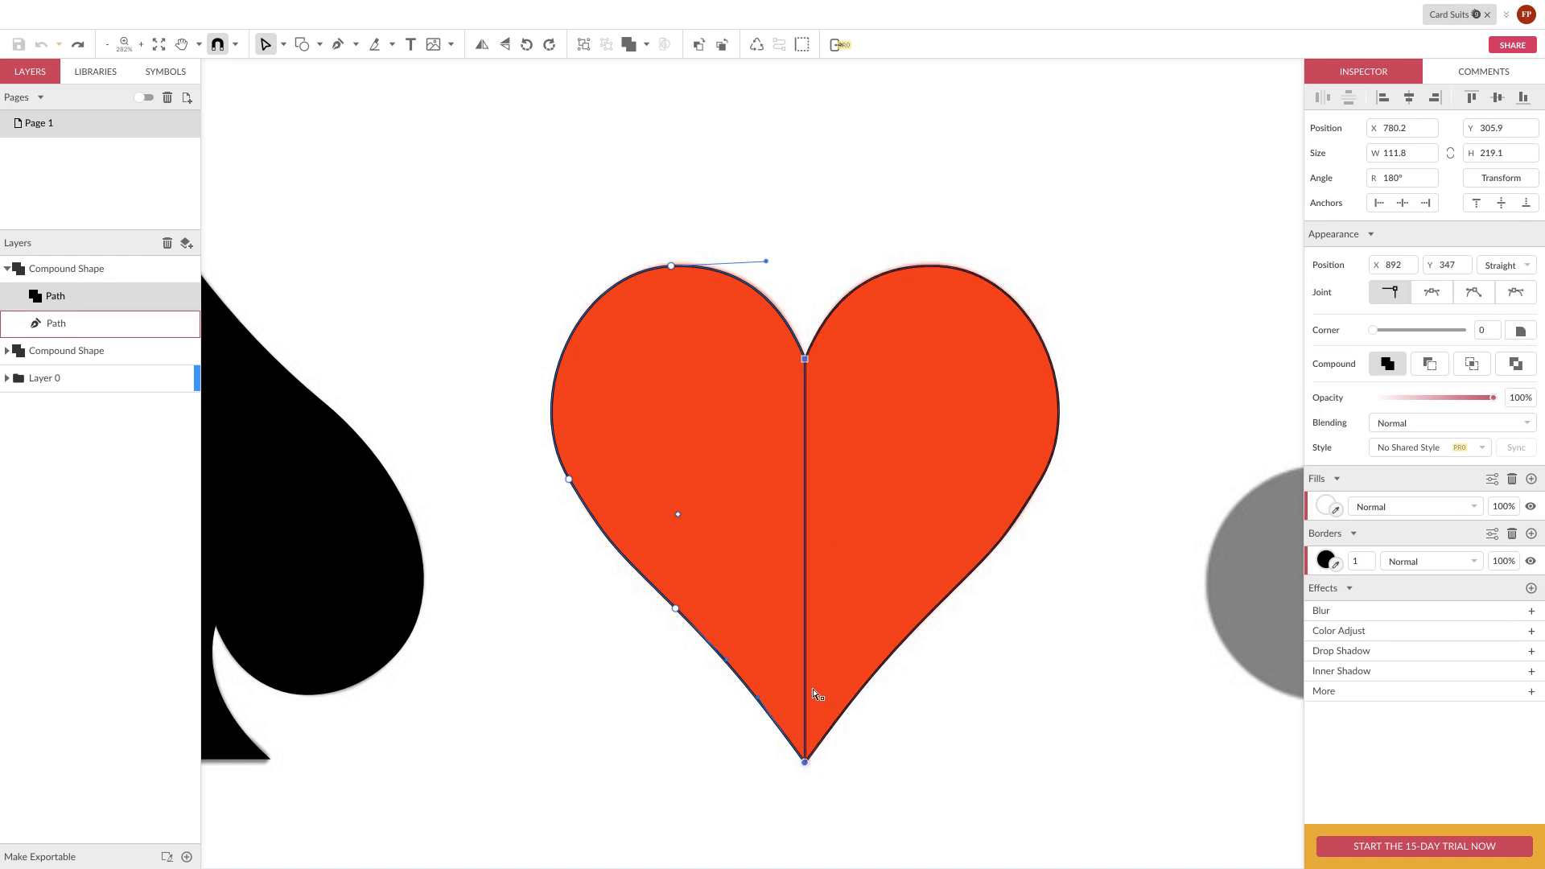
key(Delete)
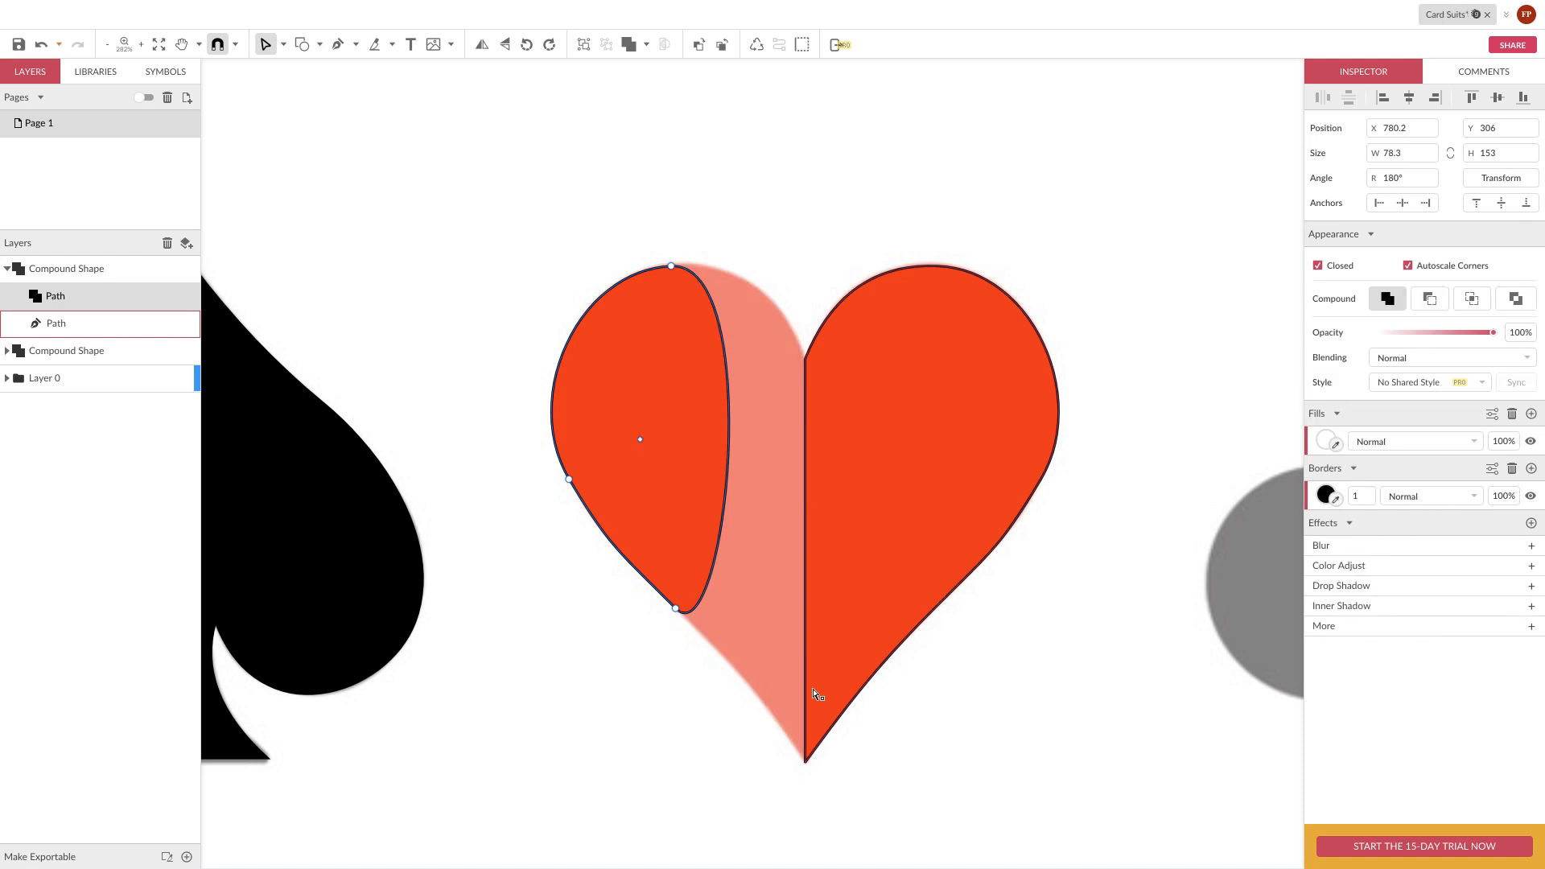
key(ctrl+z)
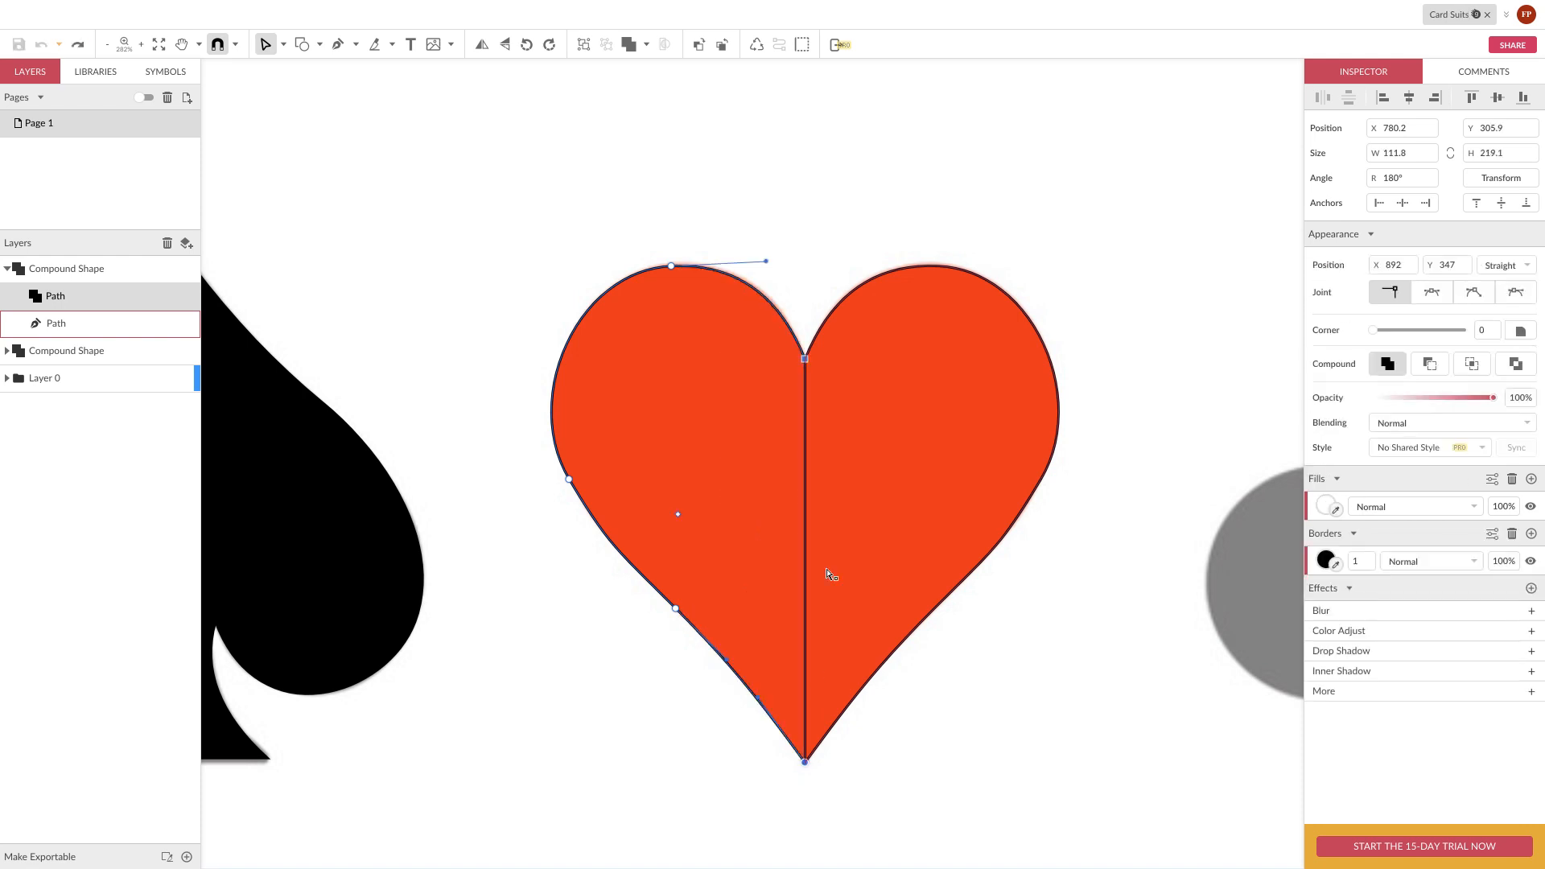
click(740, 199)
drag(652, 199, 963, 379)
drag(560, 196, 1041, 394)
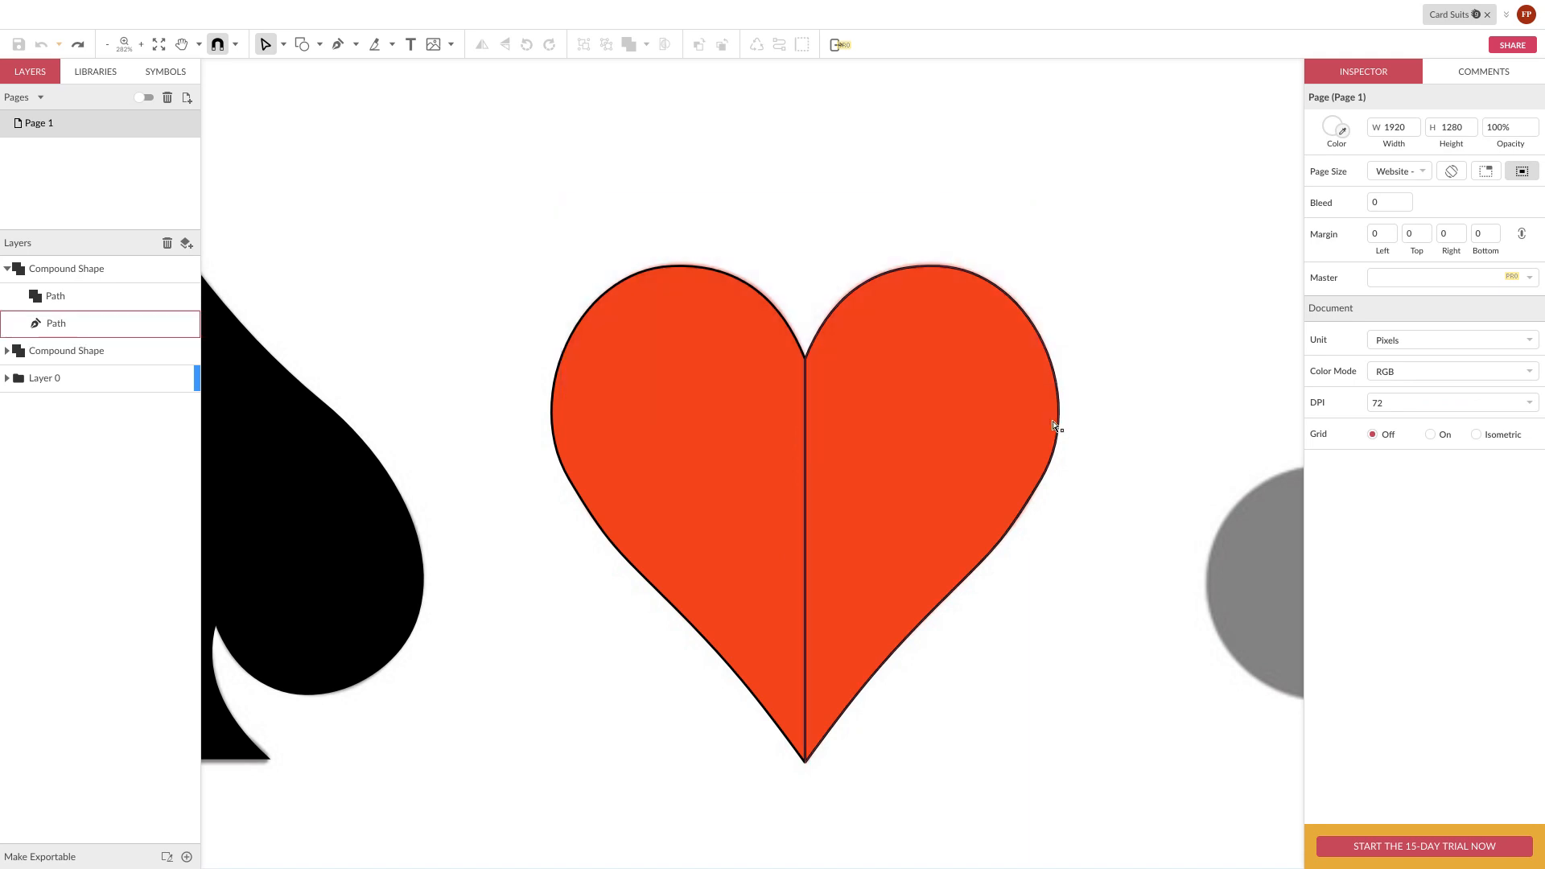
drag(790, 251, 860, 481)
scroll(1019, 462, right, 10)
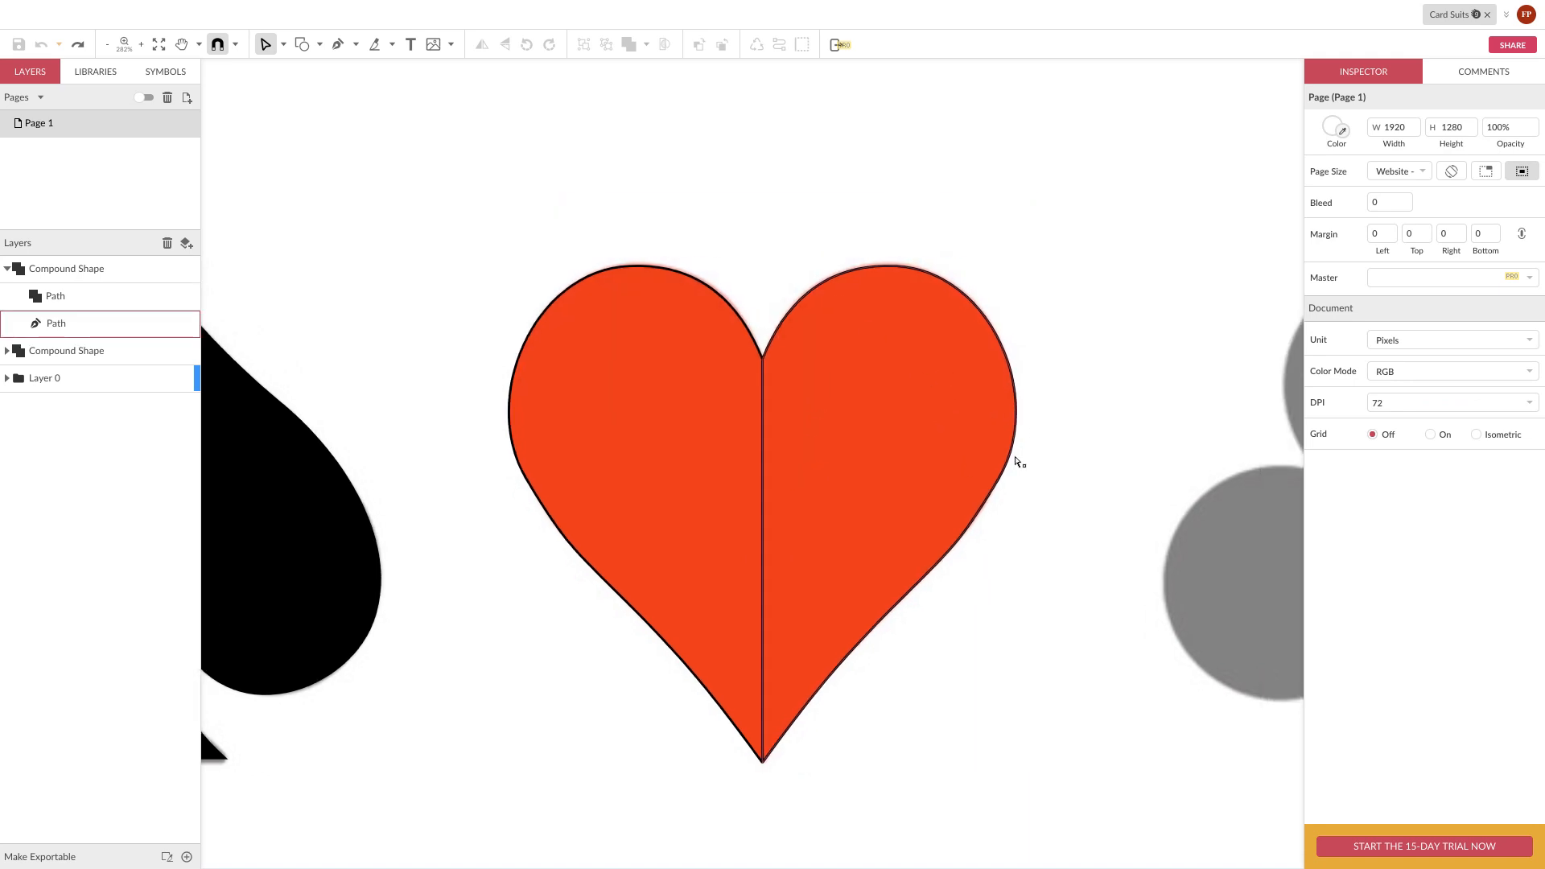
scroll(1018, 462, right, 6)
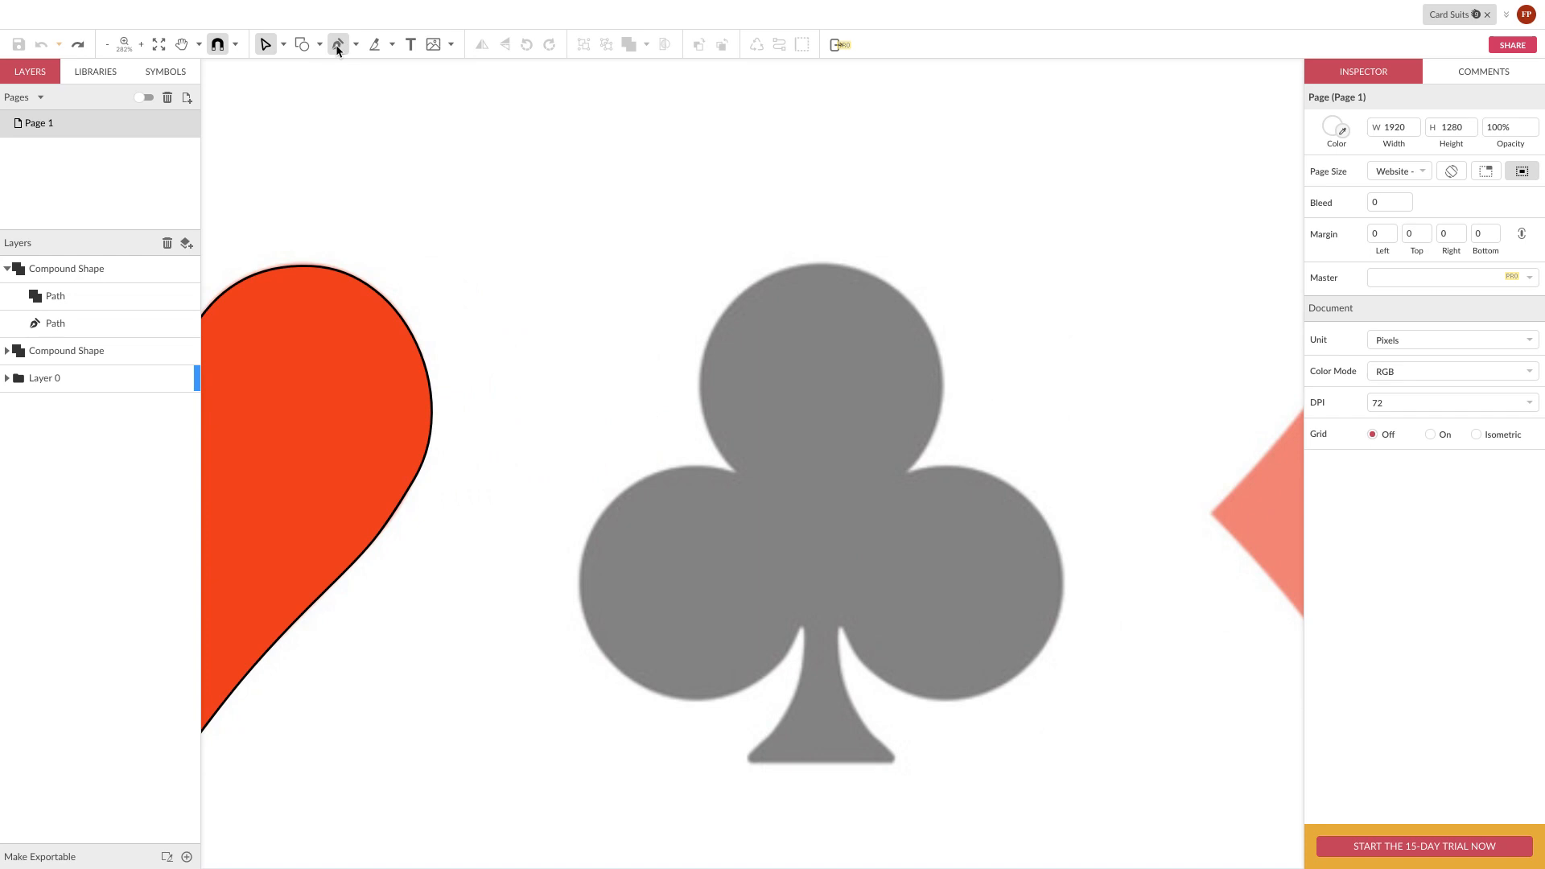
scroll(674, 342, left, 5)
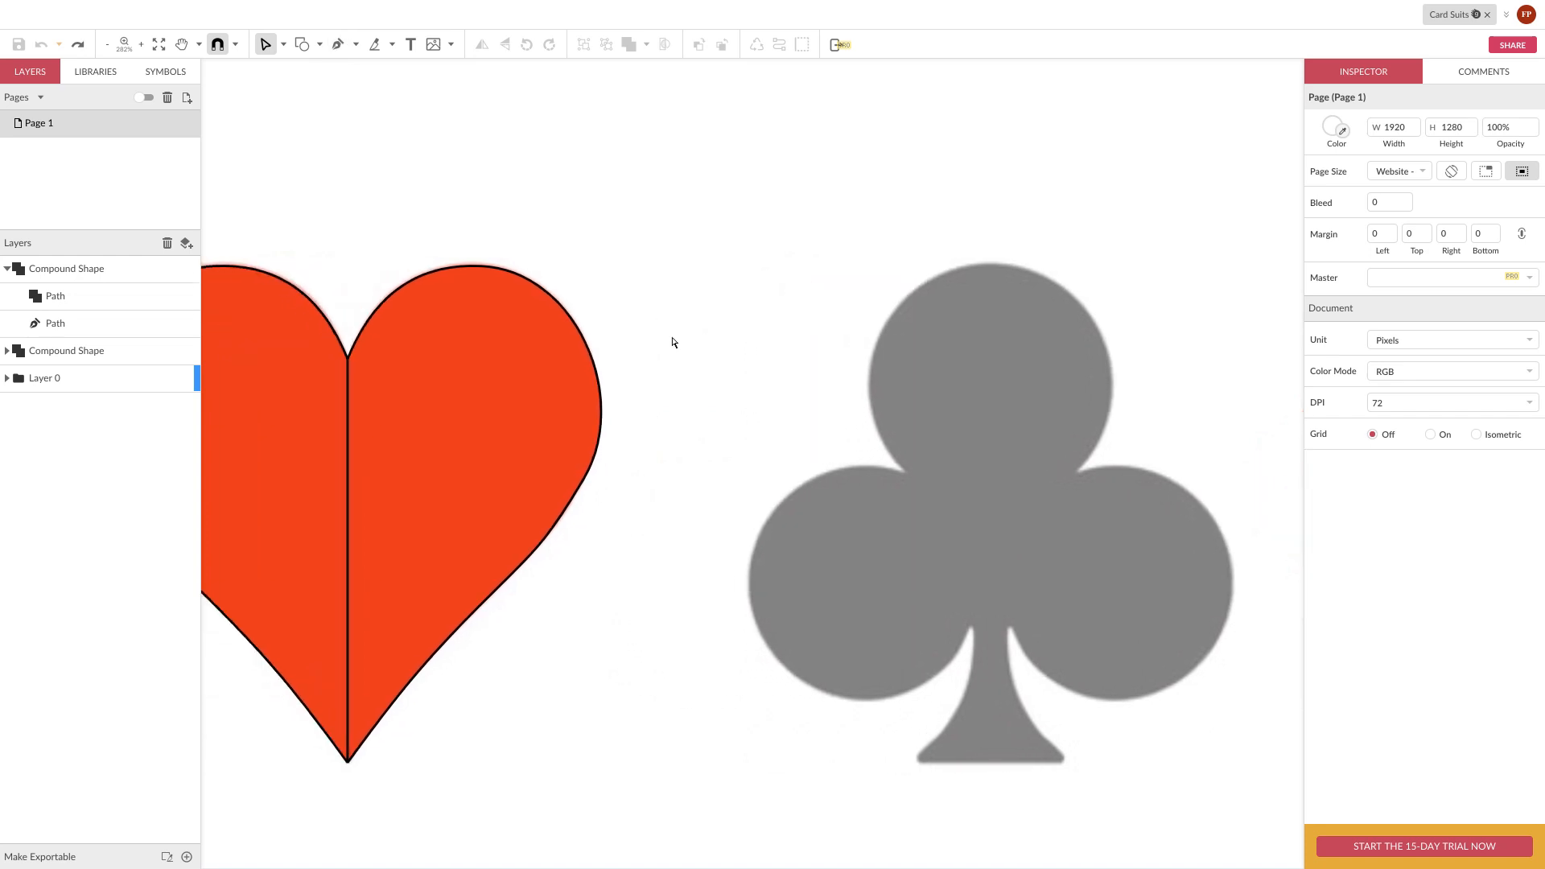
scroll(674, 342, left, 2)
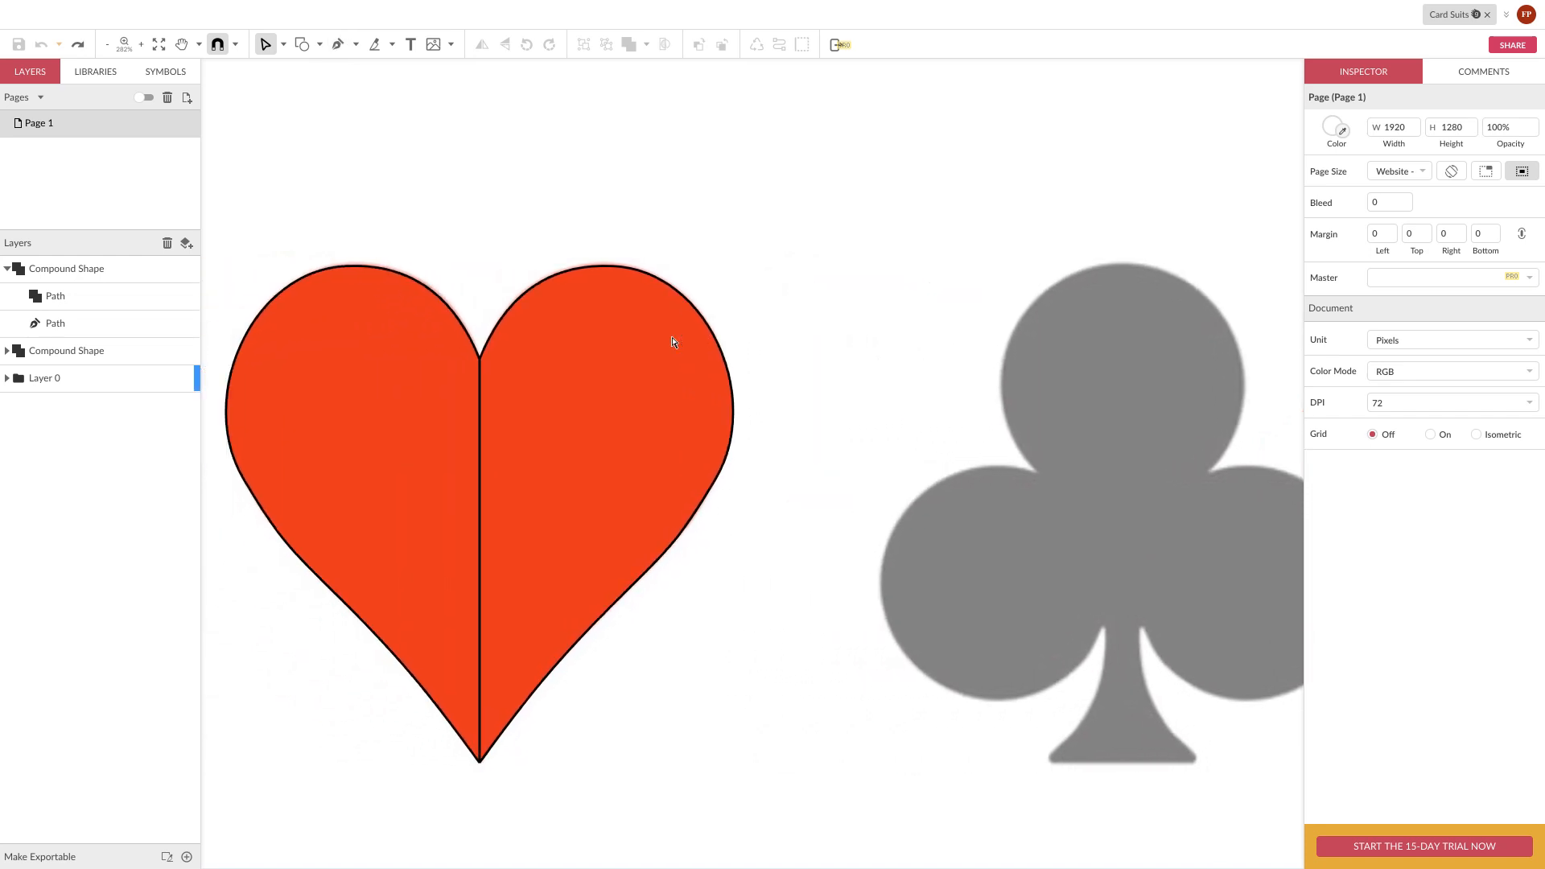
scroll(674, 342, right, 5)
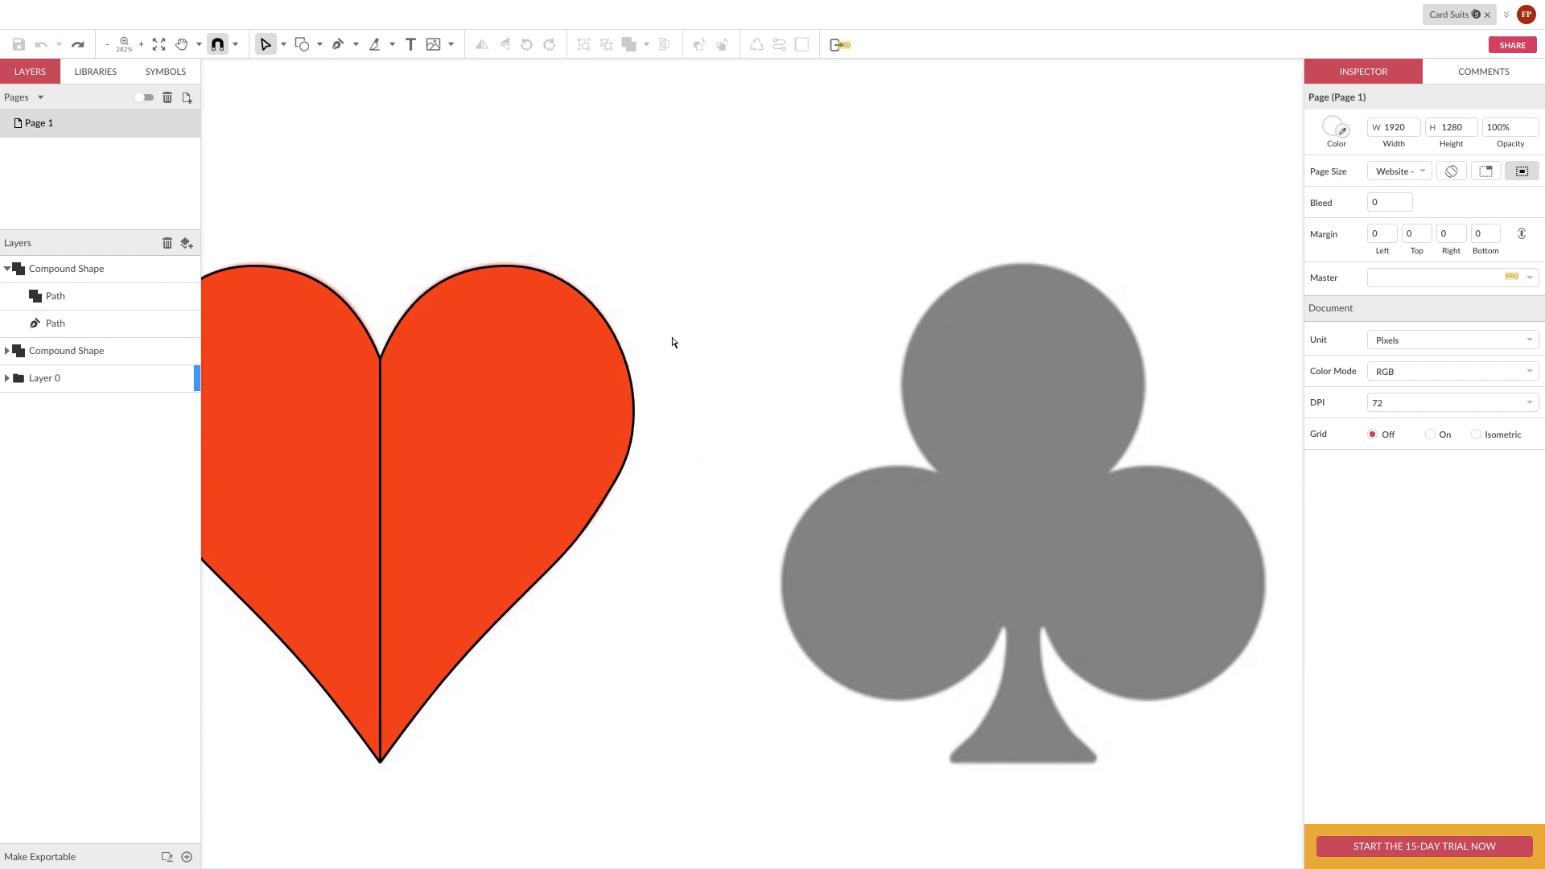
Smooth the heart's right outer edge by adjusting the lower curve handle of that half's side anchor
scroll(673, 342, right, 3)
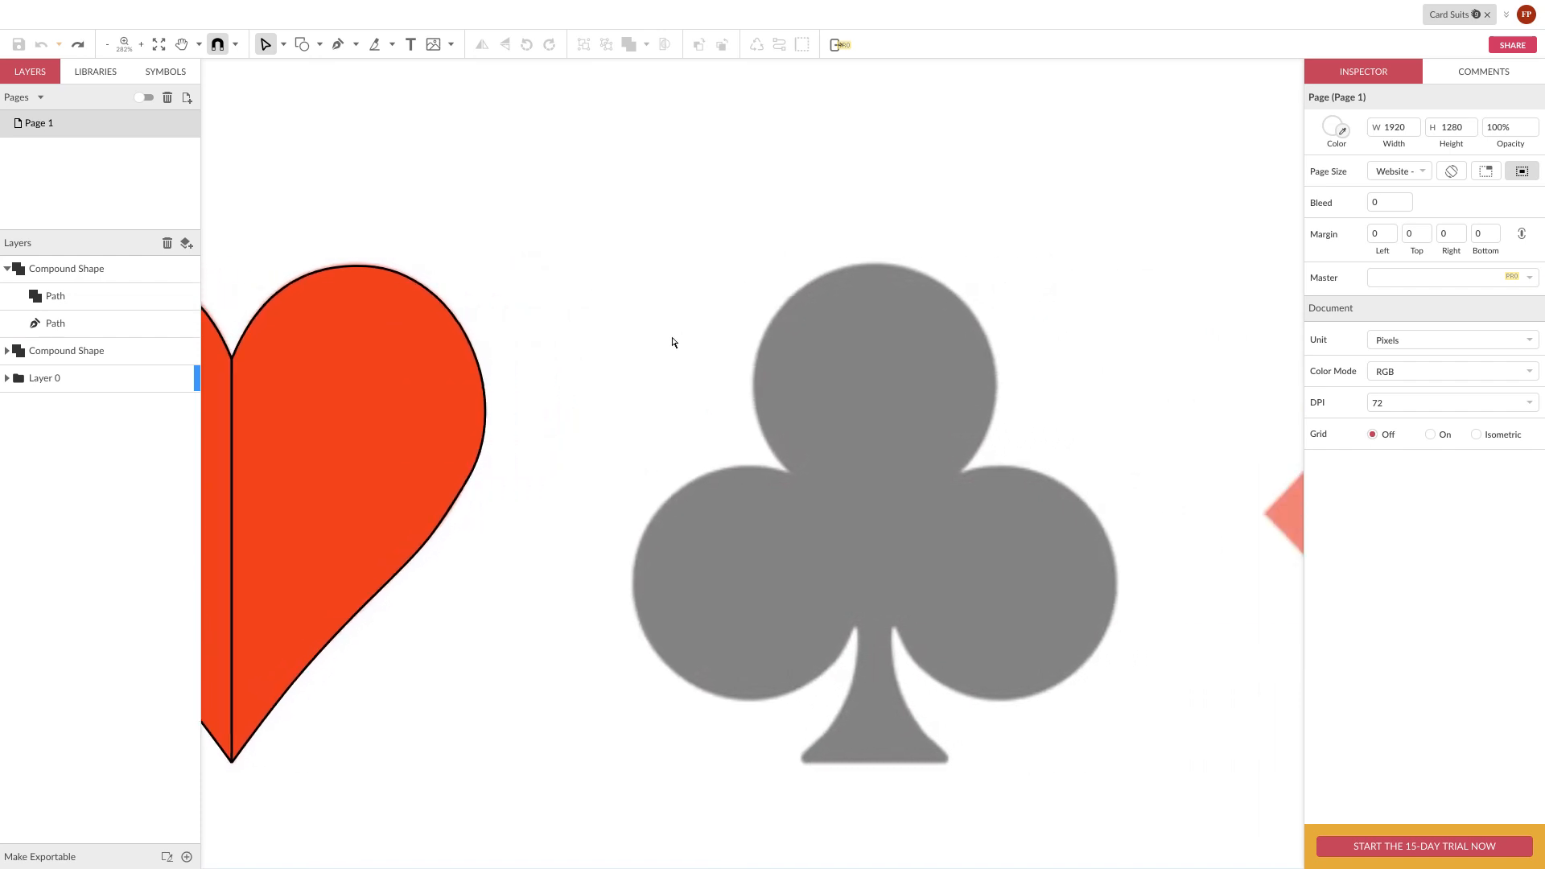
drag(461, 604, 338, 479)
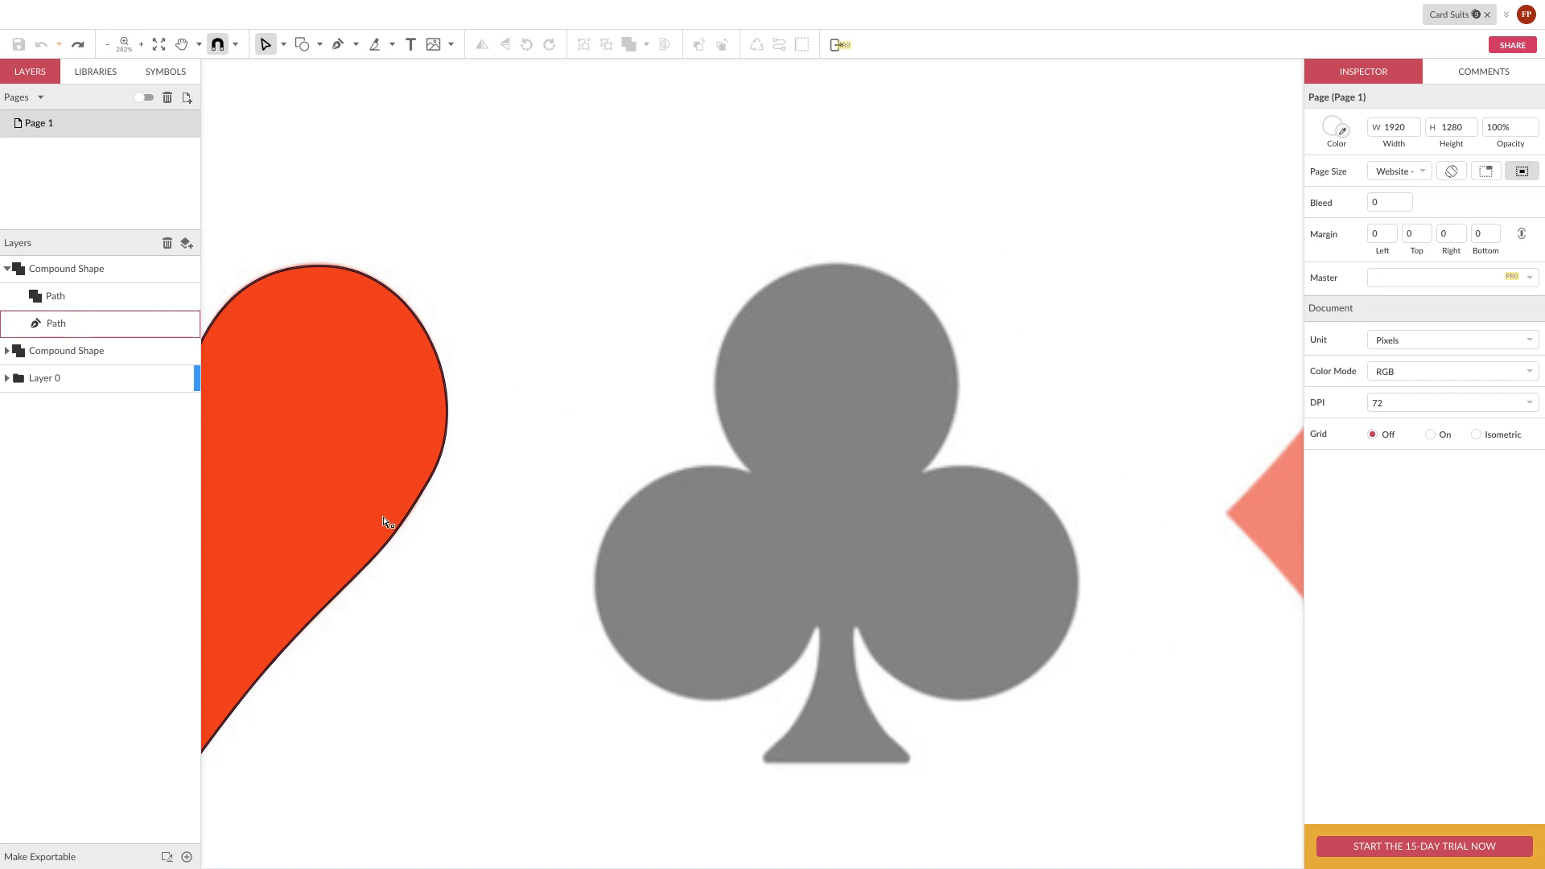
click(383, 521)
drag(455, 509, 392, 443)
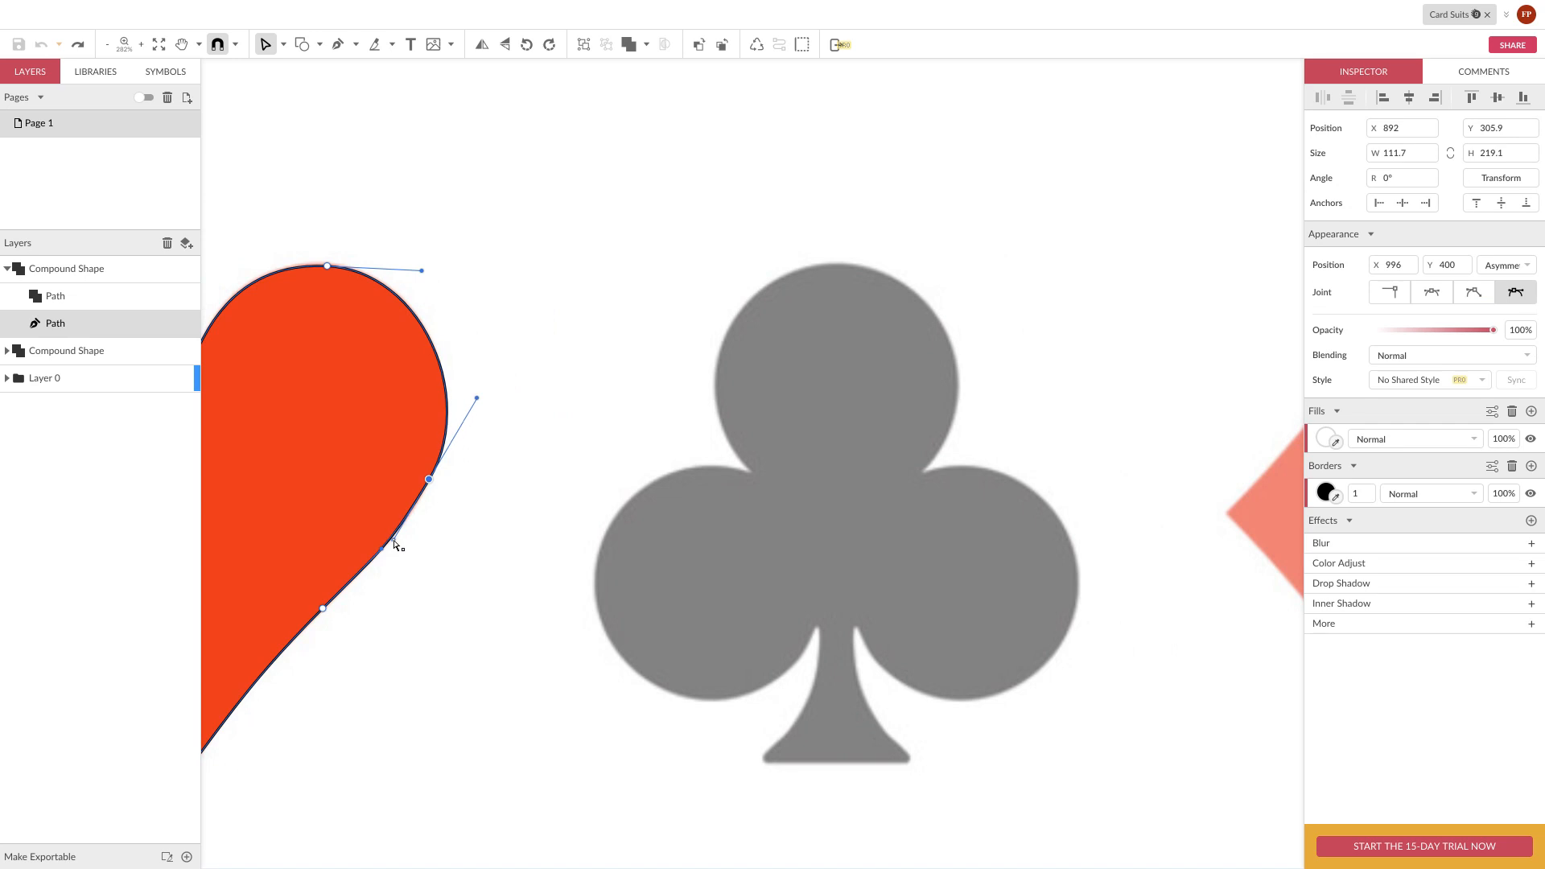
drag(399, 538, 406, 525)
click(436, 538)
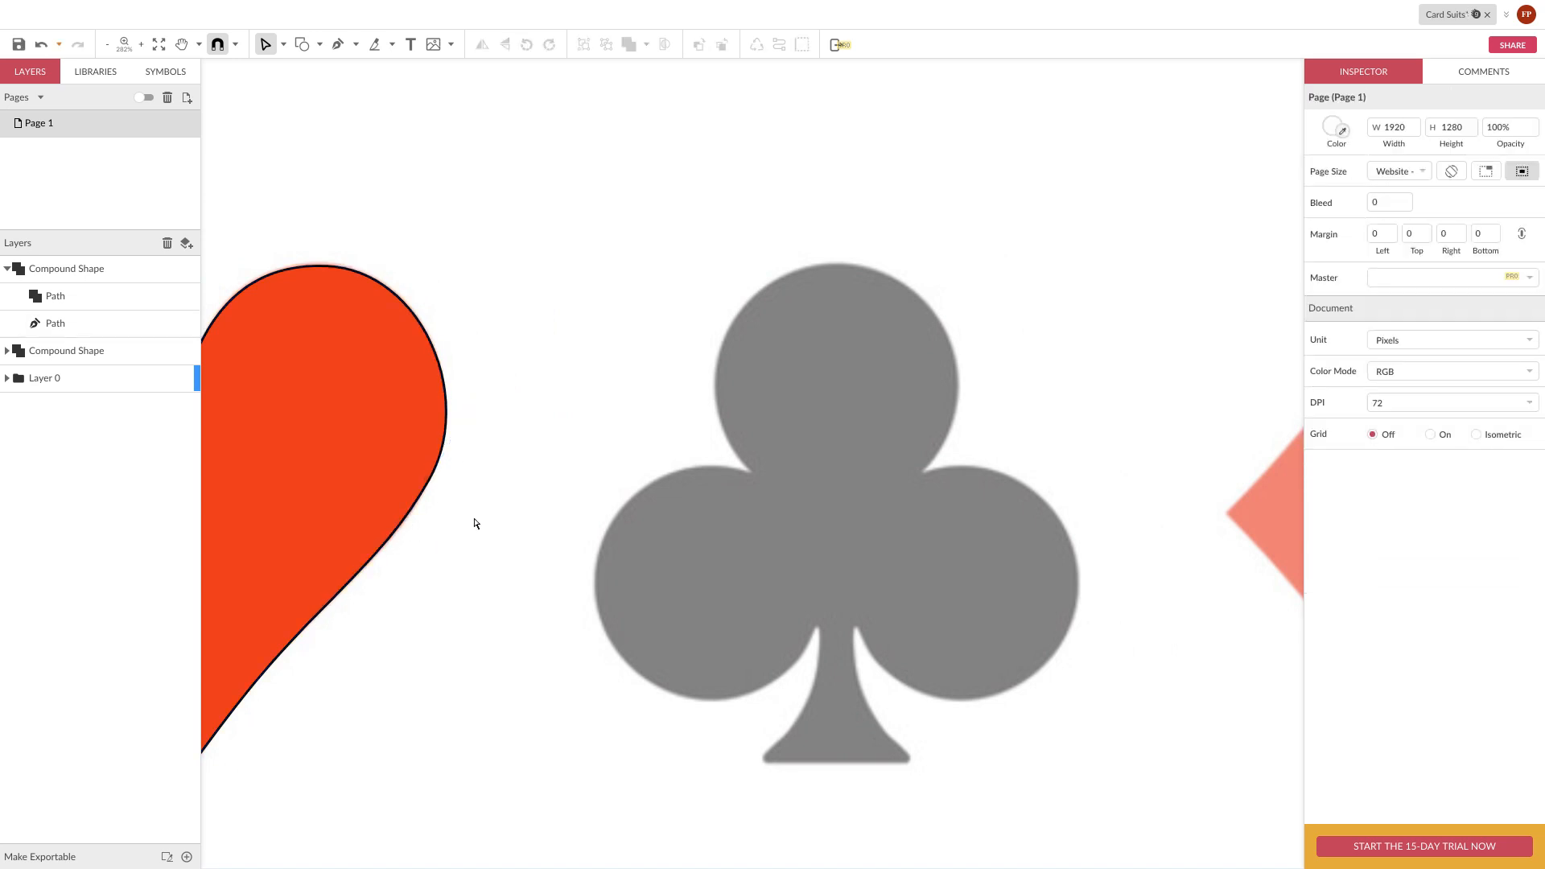
Smooth the heart's left outer edge to match by adjusting the lower curve handle of that half's side anchor
scroll(427, 548, left, 4)
scroll(515, 495, left, 1)
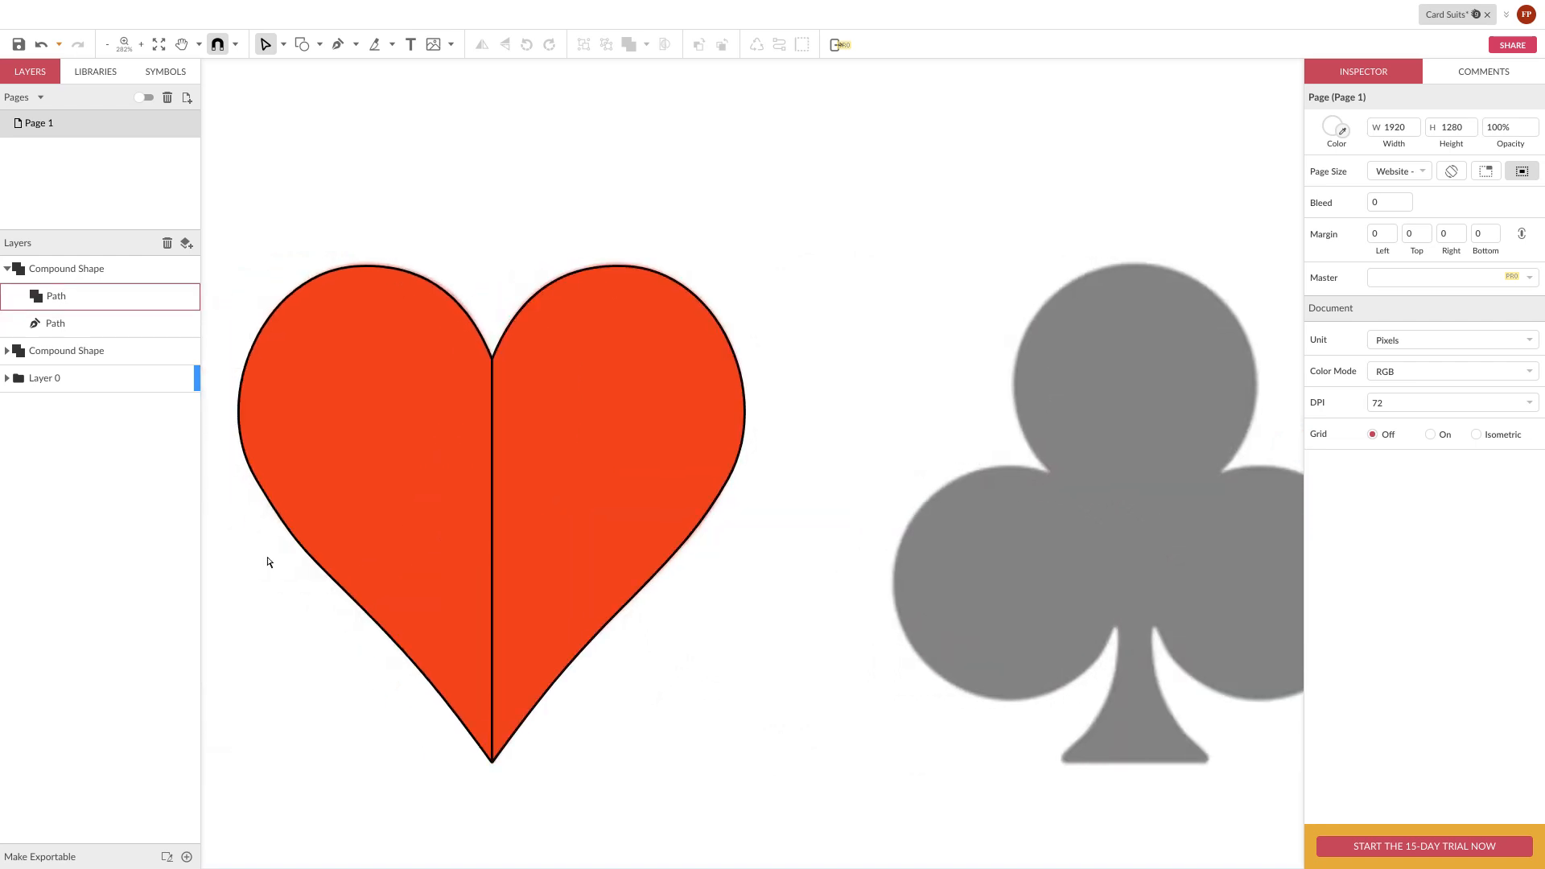
drag(267, 629, 358, 492)
drag(222, 640, 433, 455)
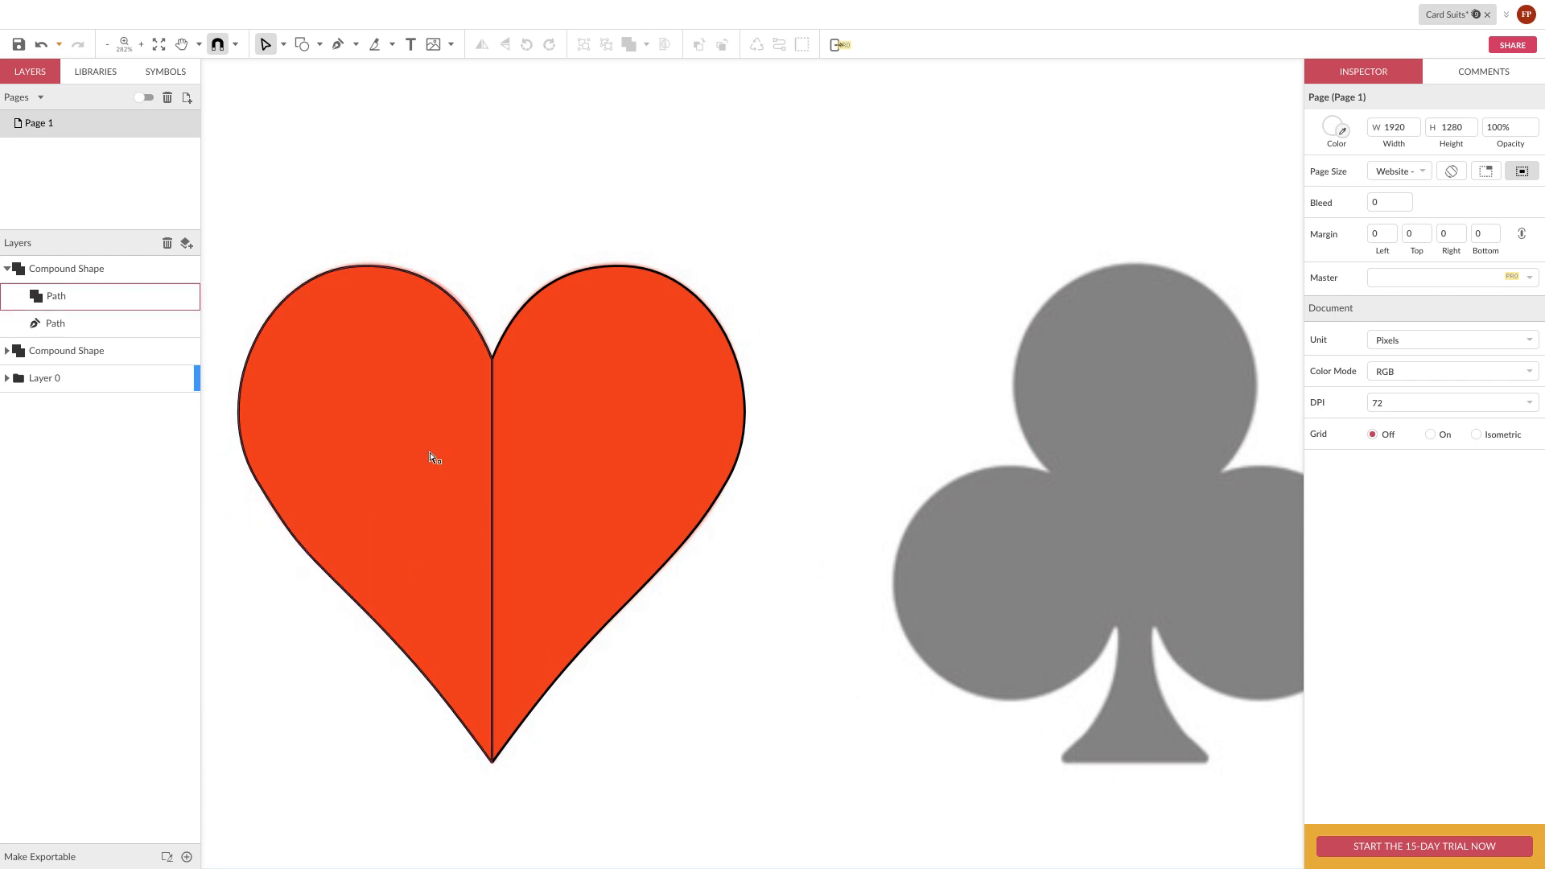
click(292, 537)
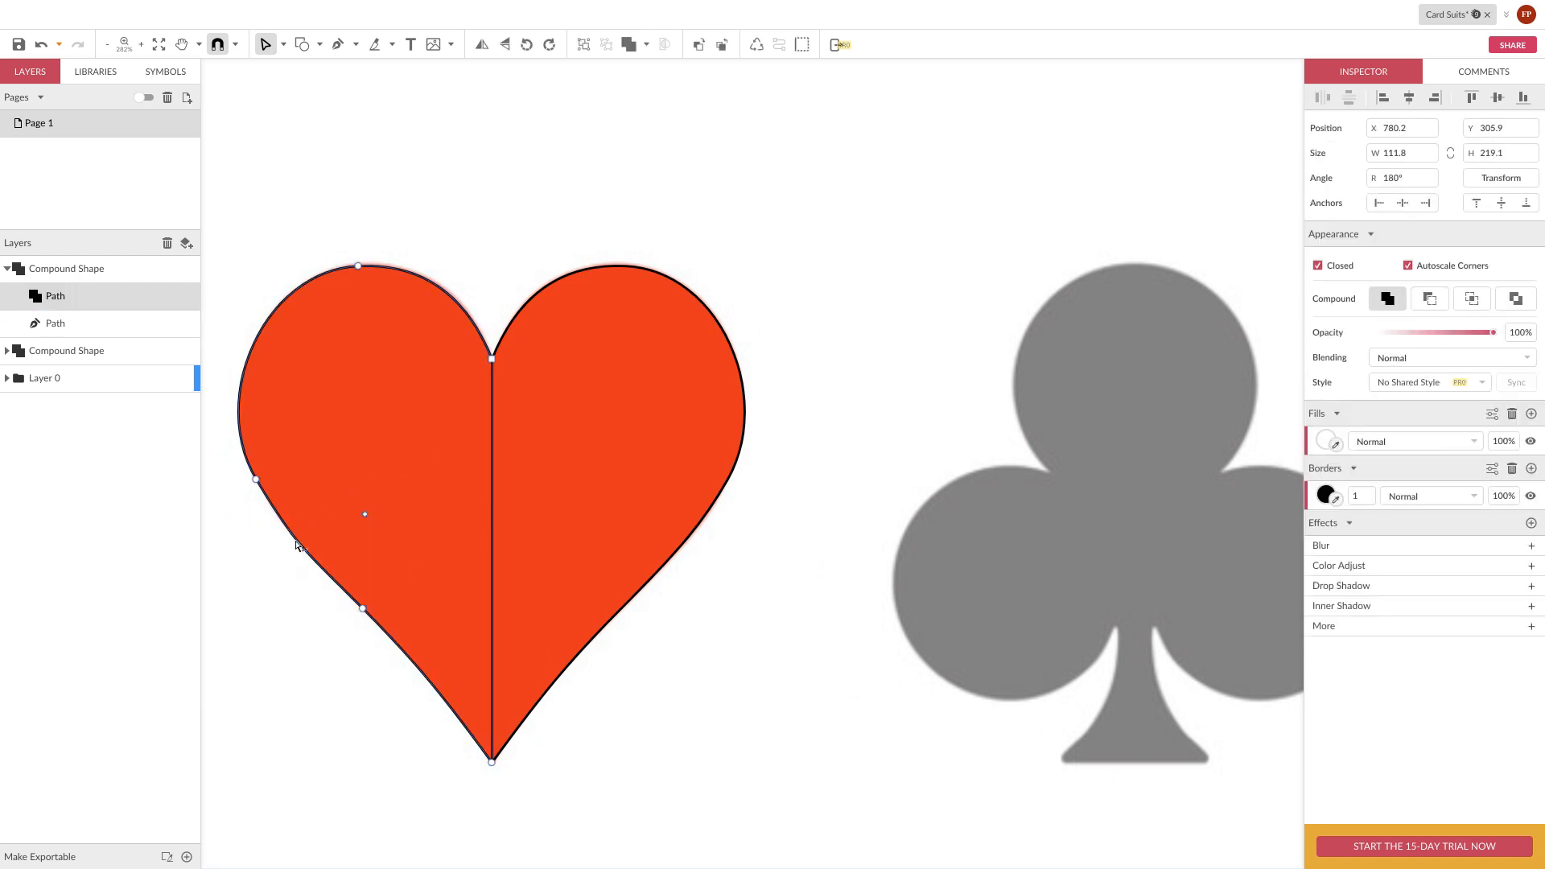
click(256, 480)
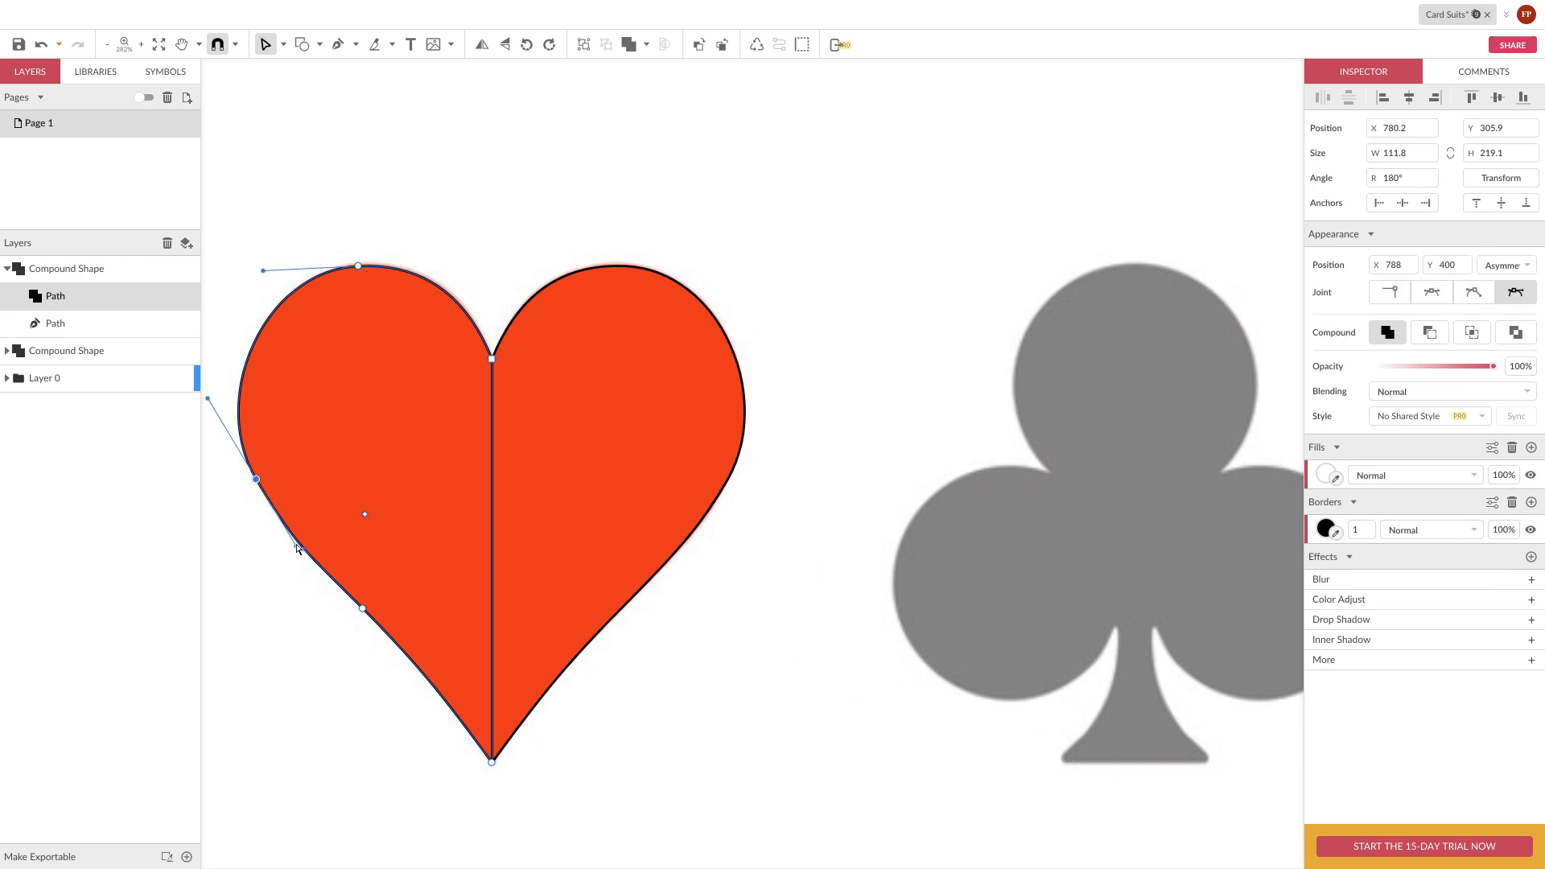
drag(296, 547, 287, 530)
click(262, 537)
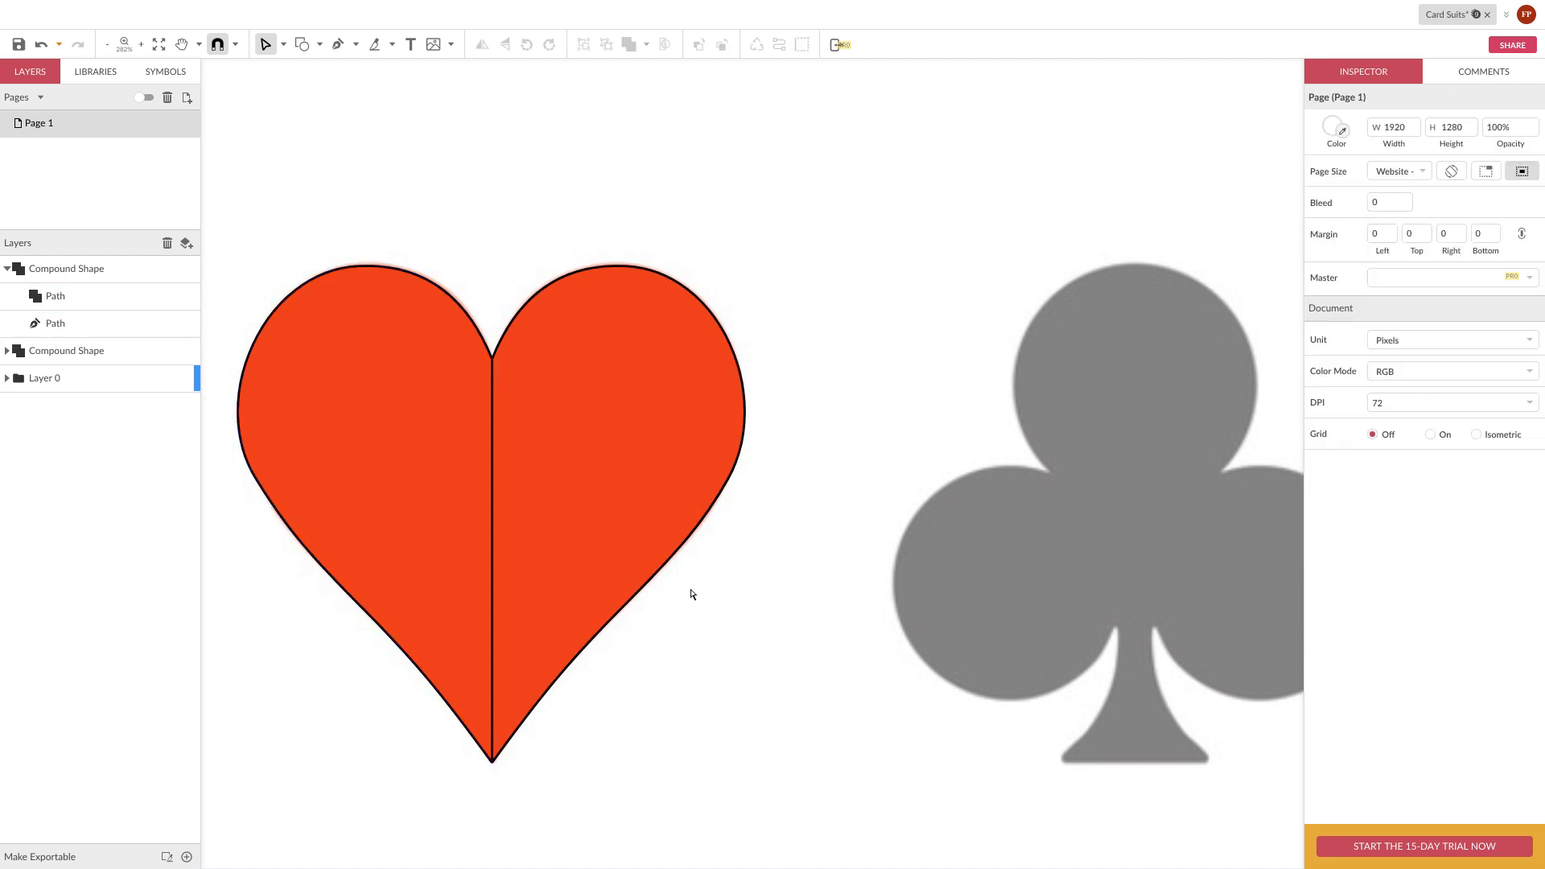
Apply the union to the heart's compound shape again, check its component paths and collapse it in the layer list
drag(422, 230, 515, 479)
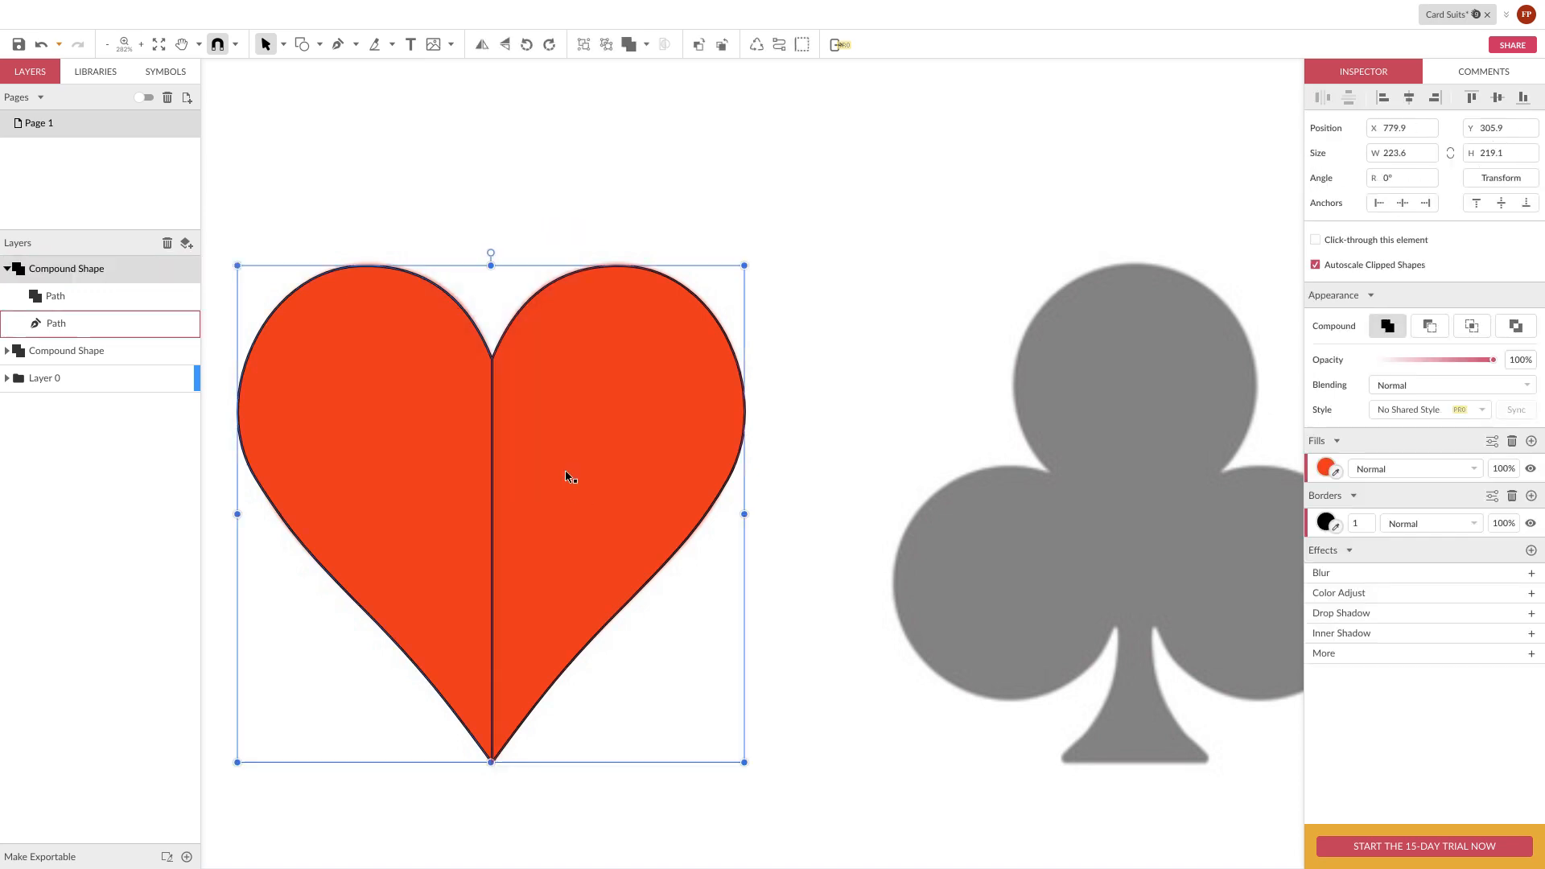
click(629, 43)
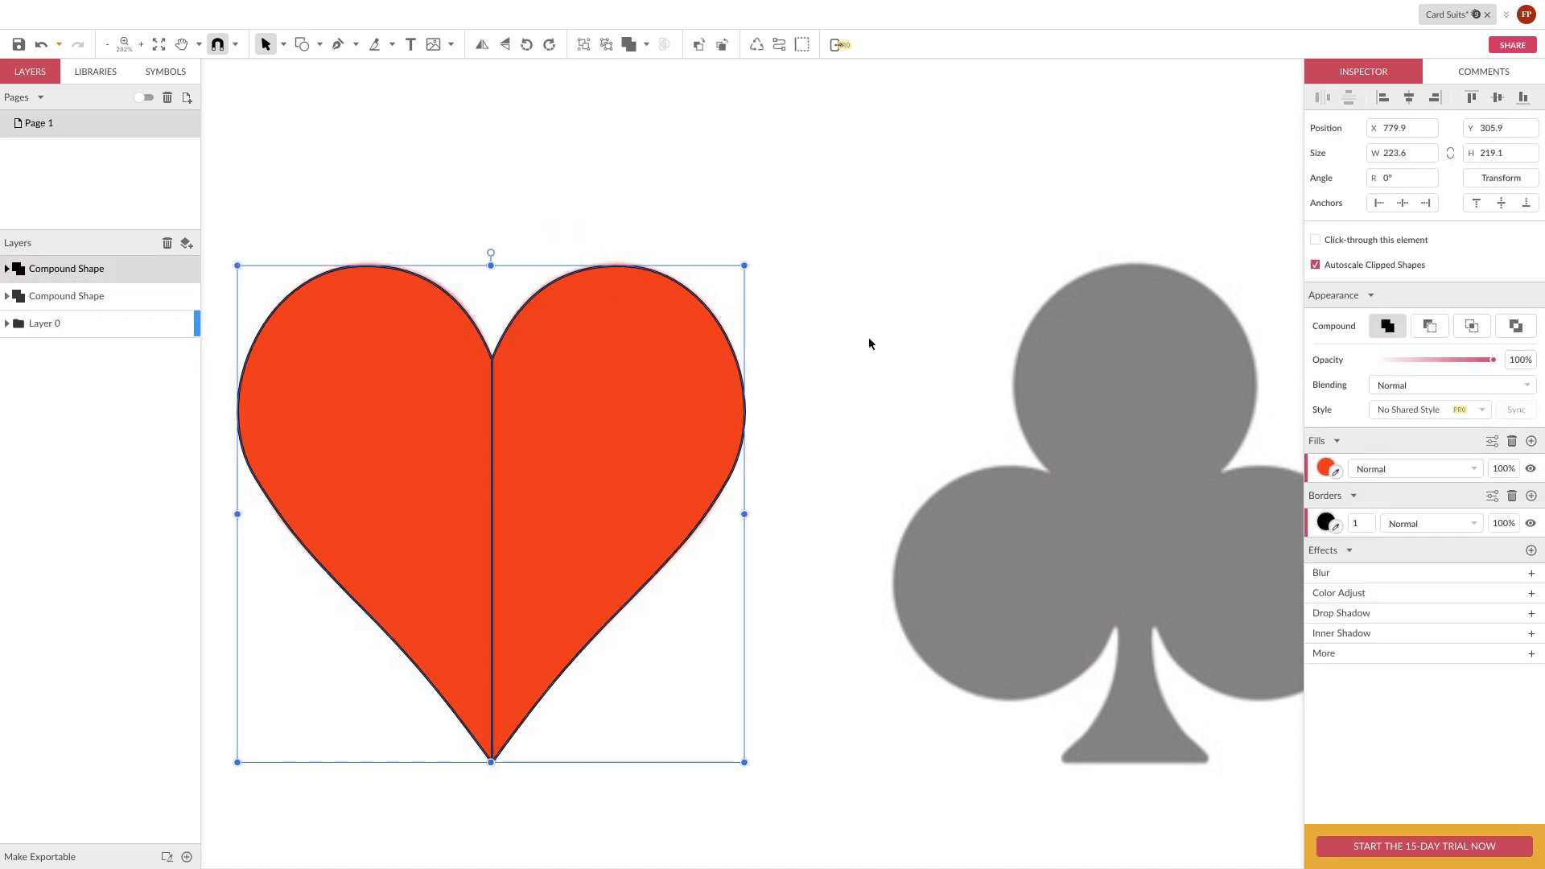
click(6, 268)
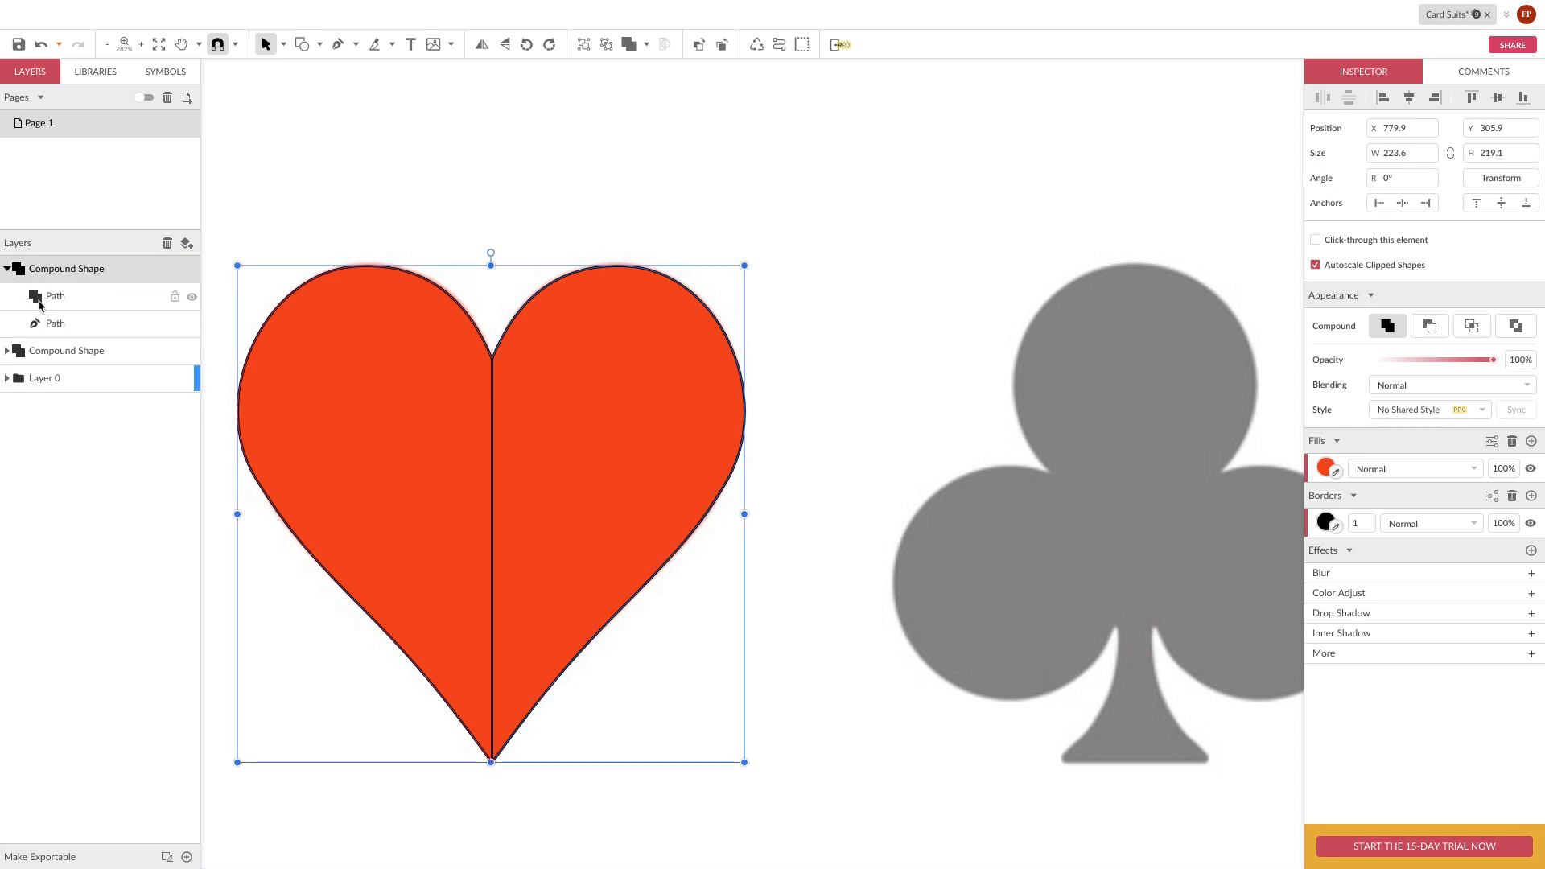
click(7, 271)
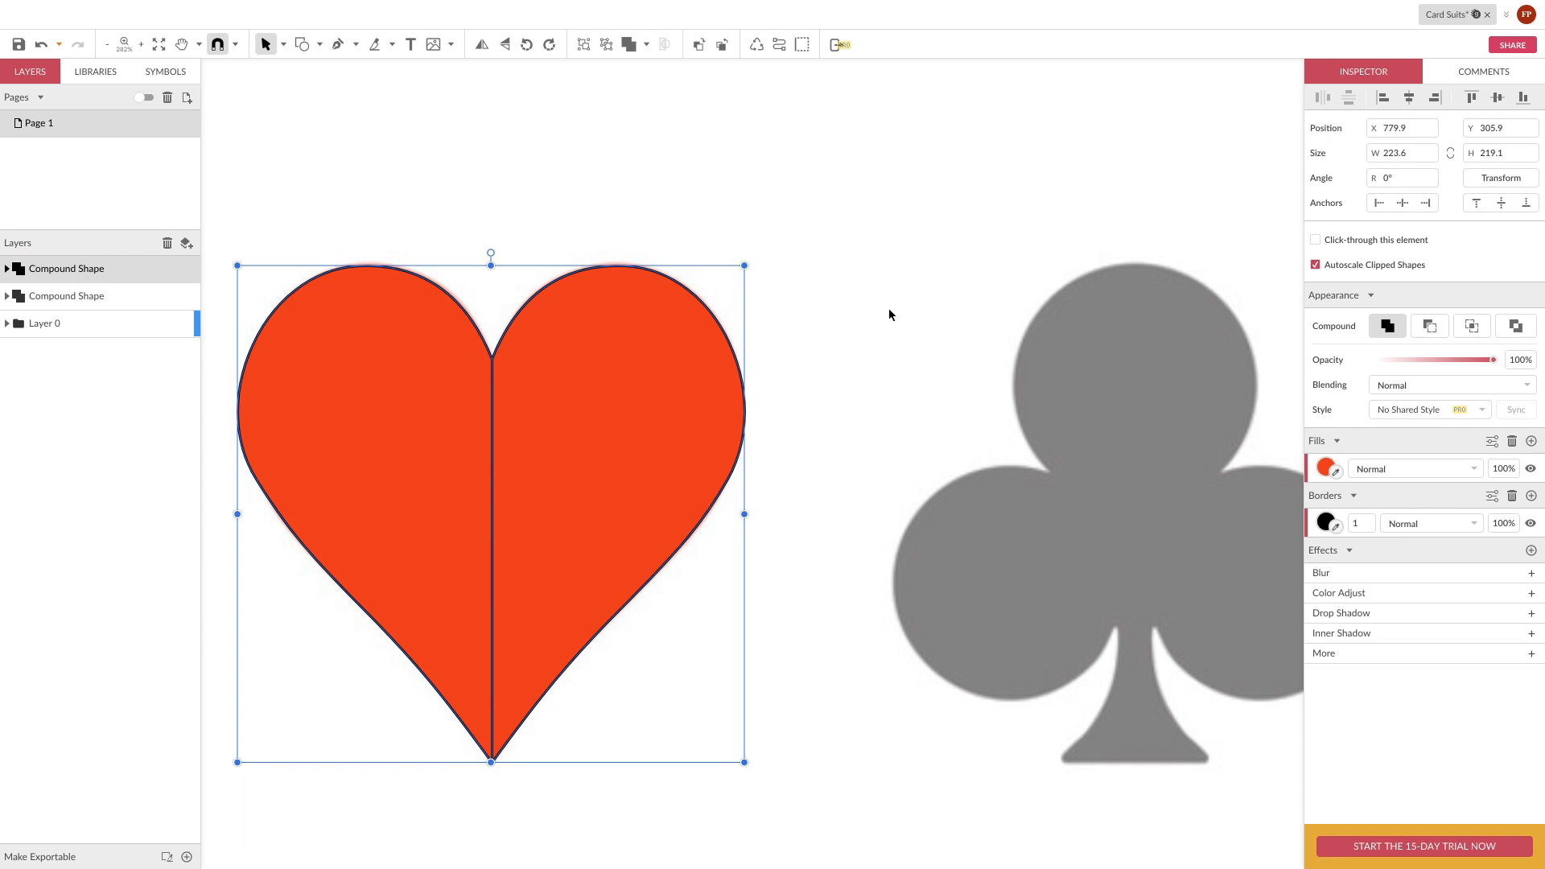
Bring the reference image's diamond into view beside the club for tracing
scroll(889, 310, right, 6)
scroll(890, 314, right, 2)
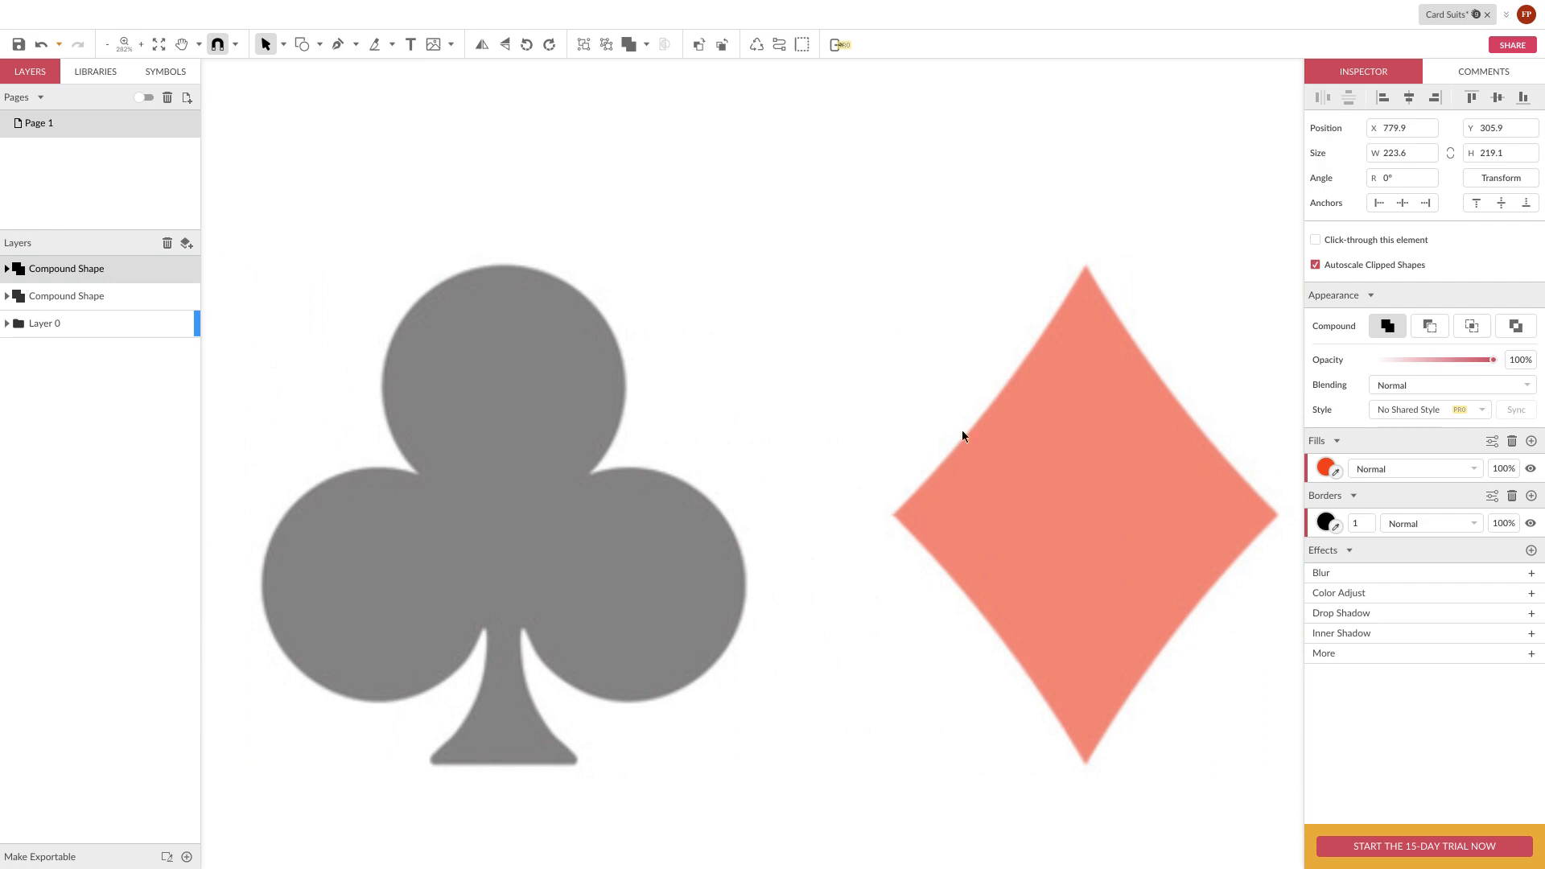
scroll(1086, 267, down, 1)
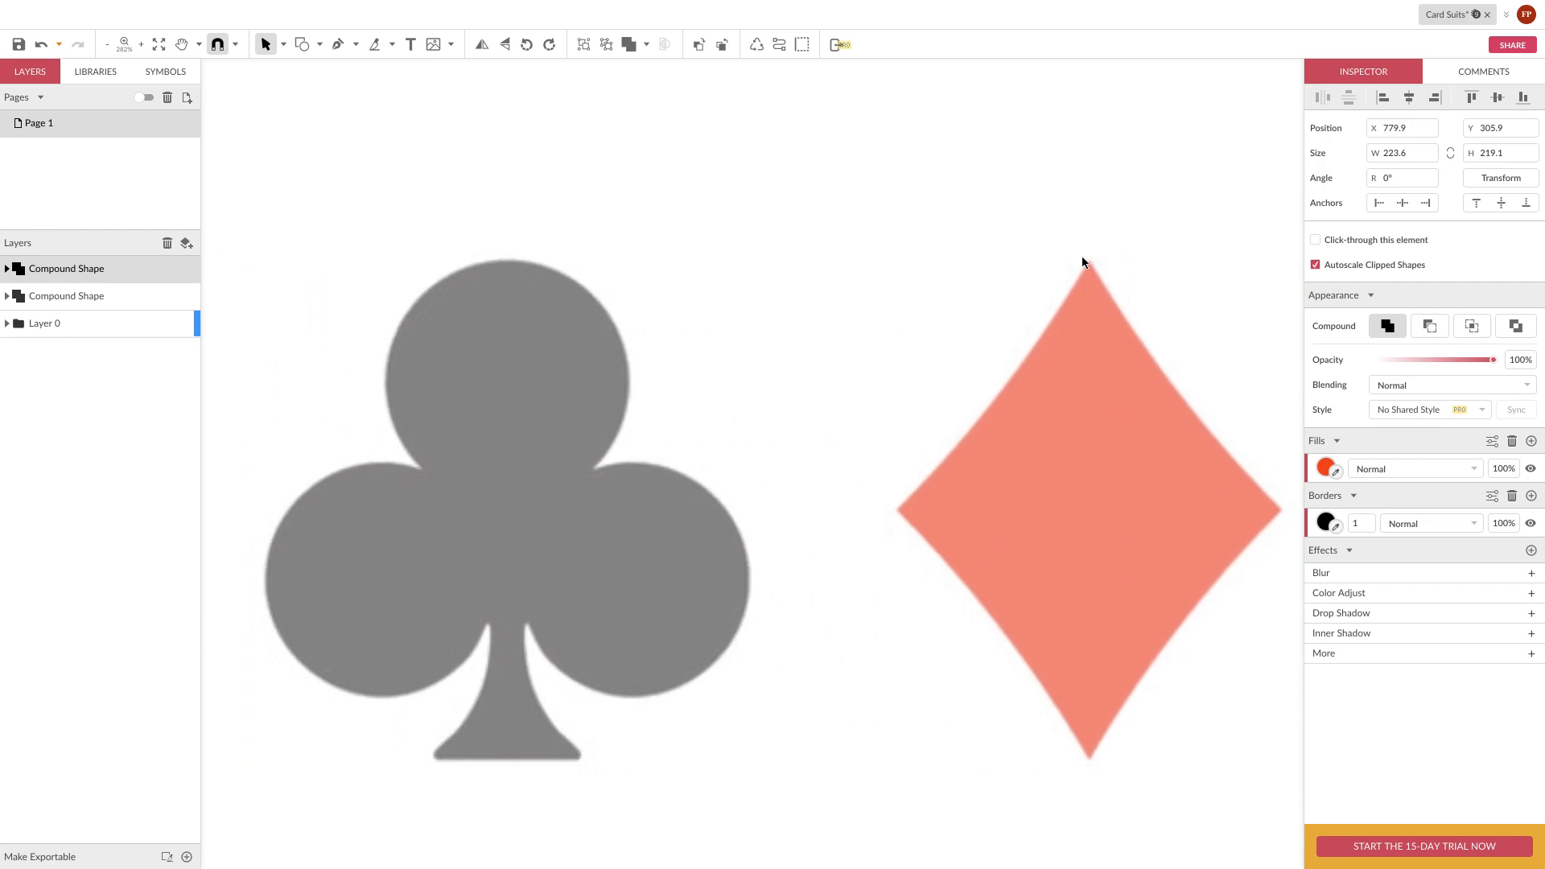